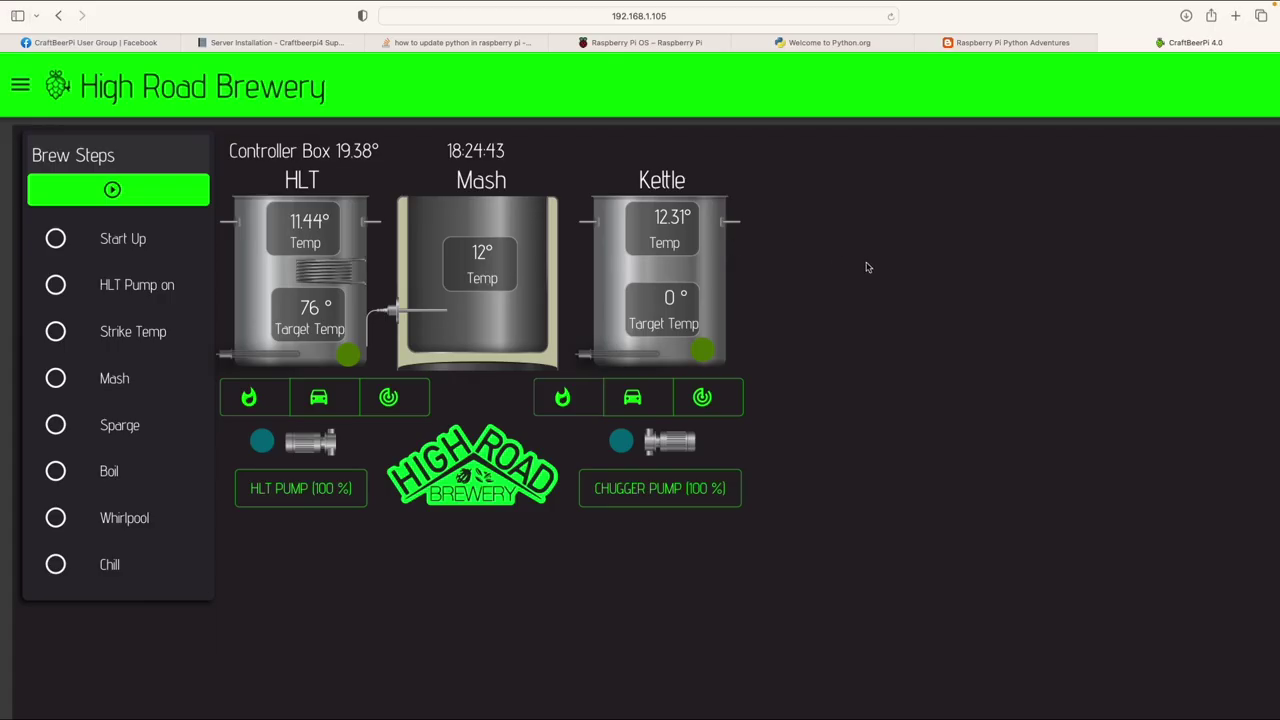
- Browse the discussion posts in the CraftBeerPi User Group on Facebook, including the MQTTDevice V4 fermentation example post
click(86, 42)
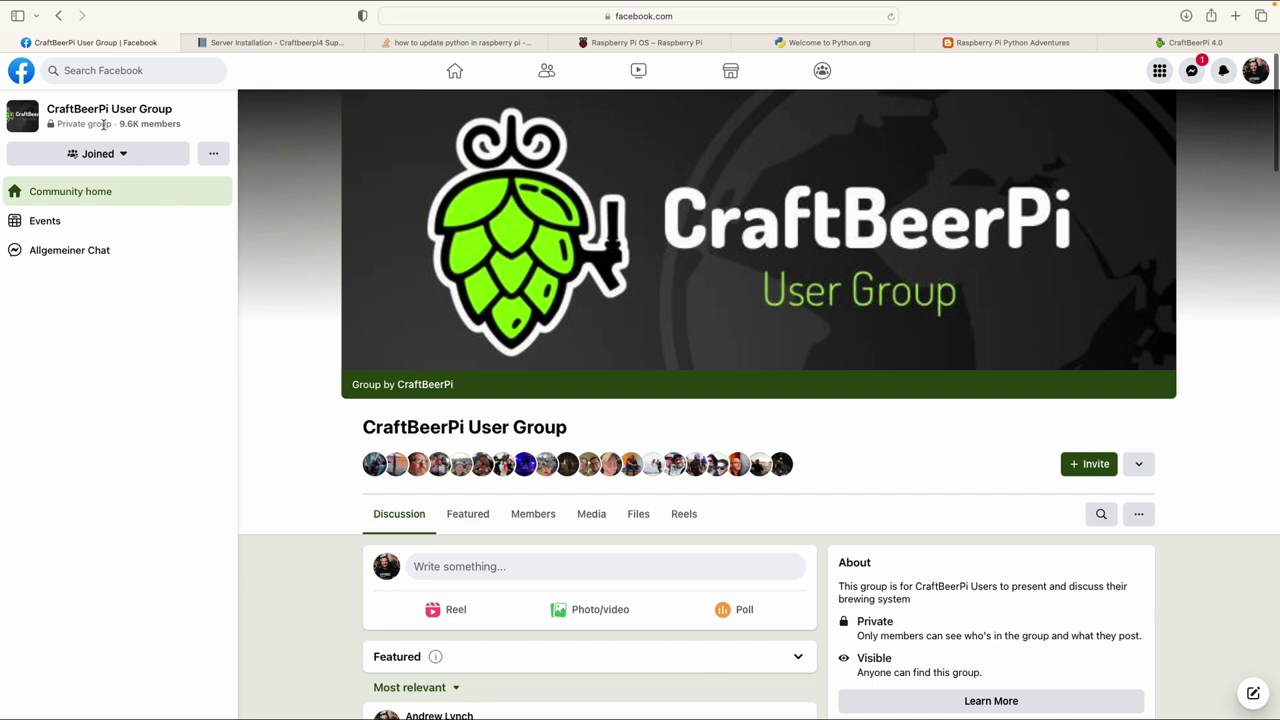
scroll(680, 700, down, 15)
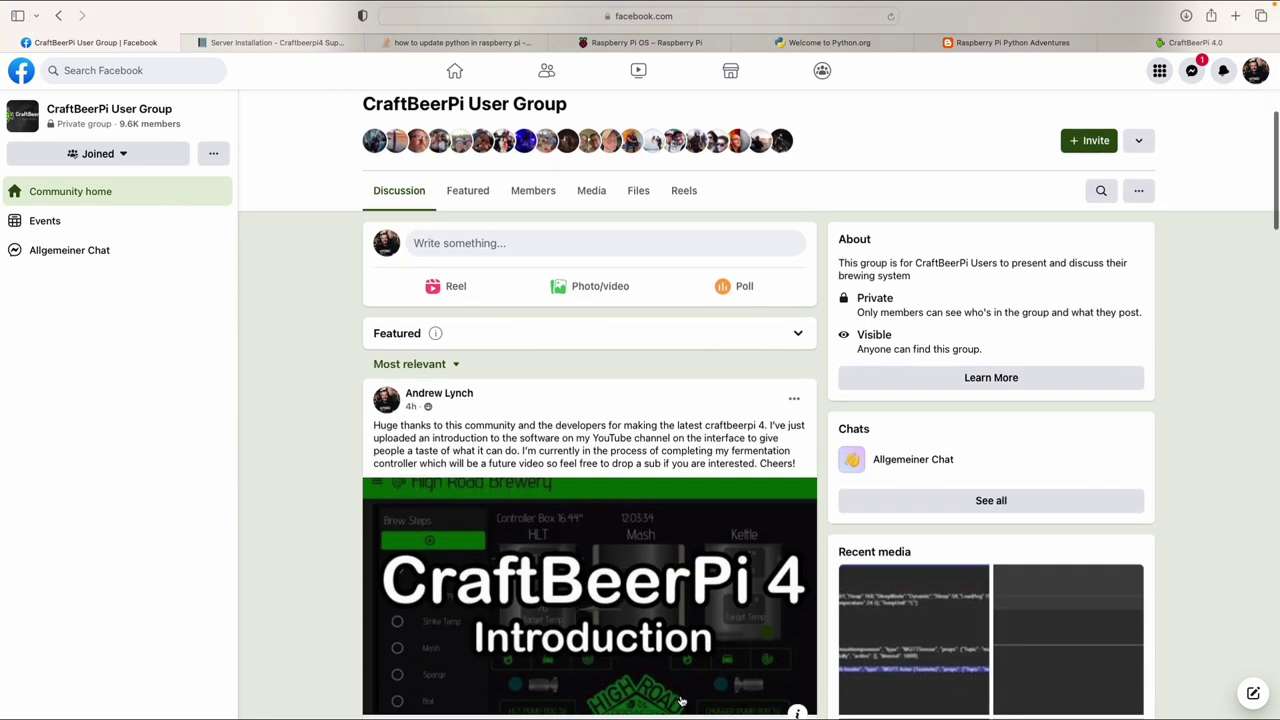
scroll(680, 700, down, 8)
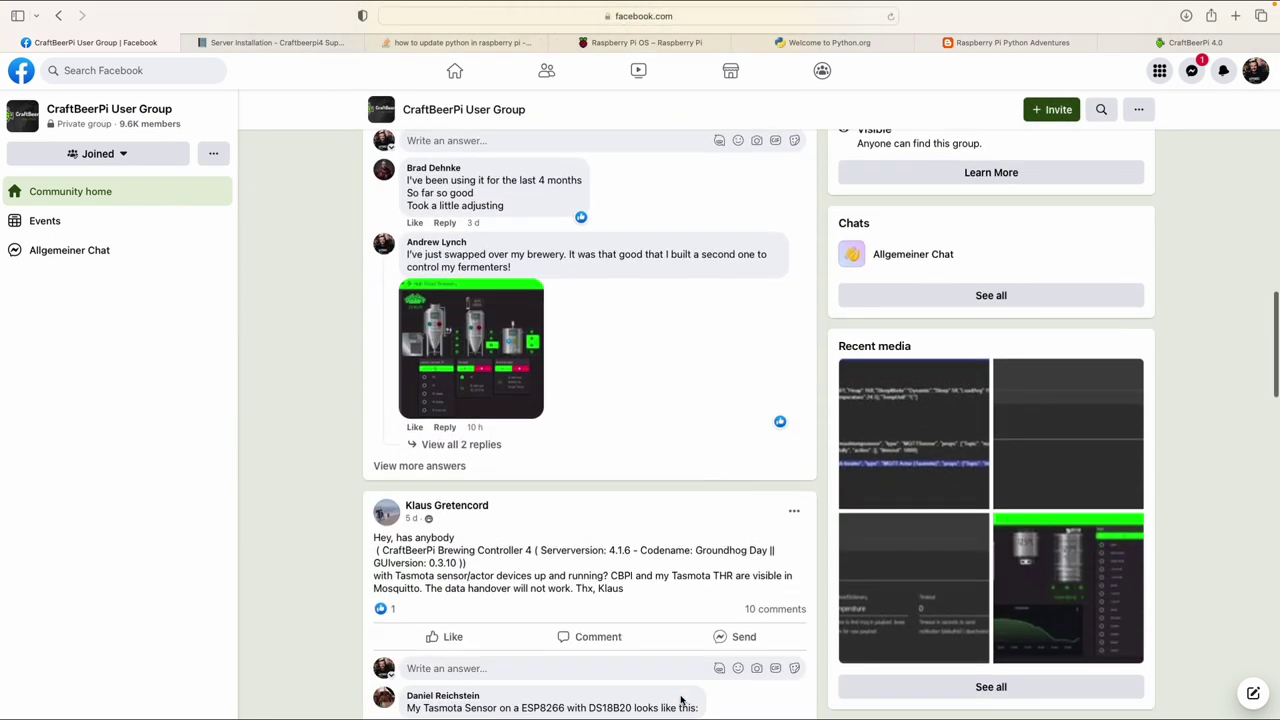
scroll(680, 700, down, 12)
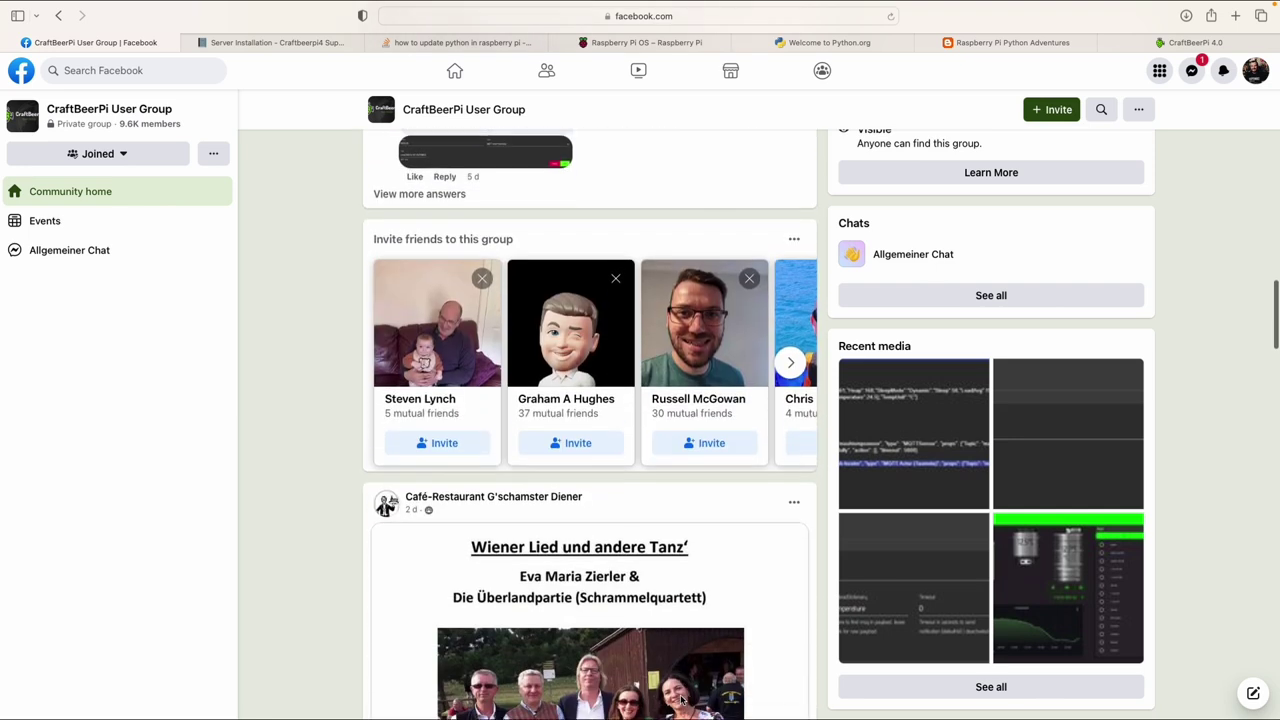
scroll(680, 700, down, 12)
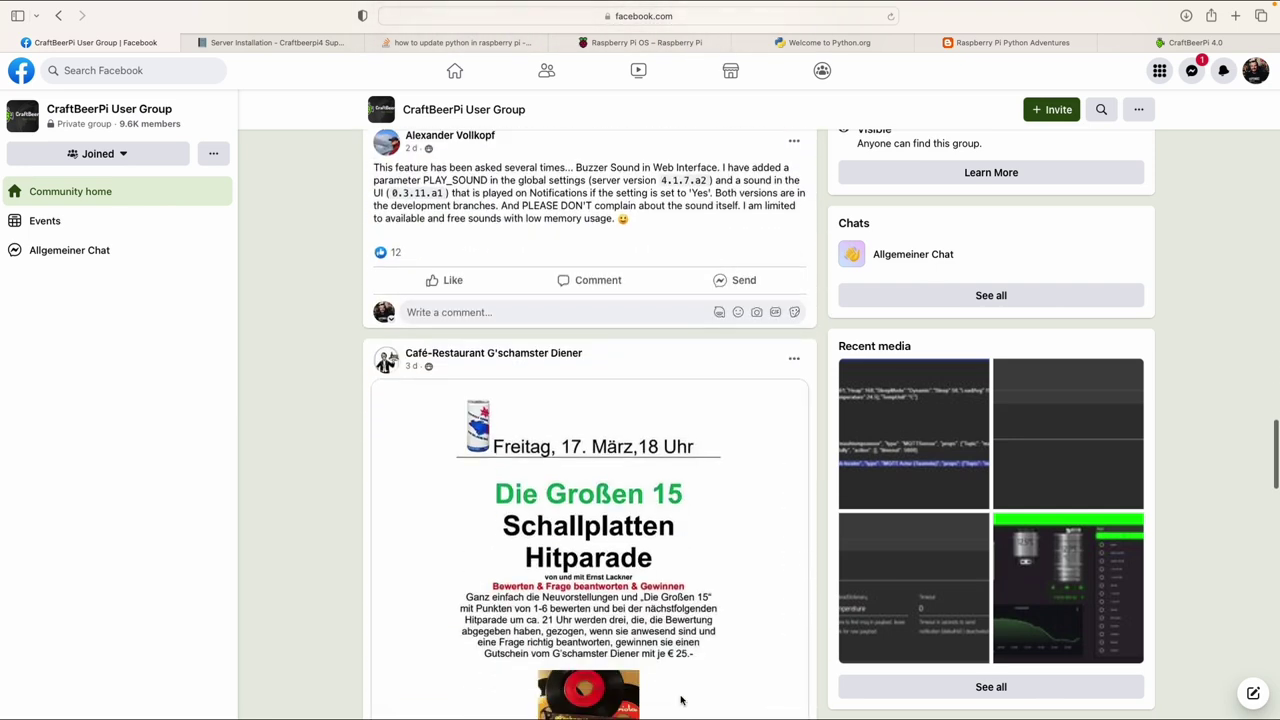
scroll(681, 701, down, 1)
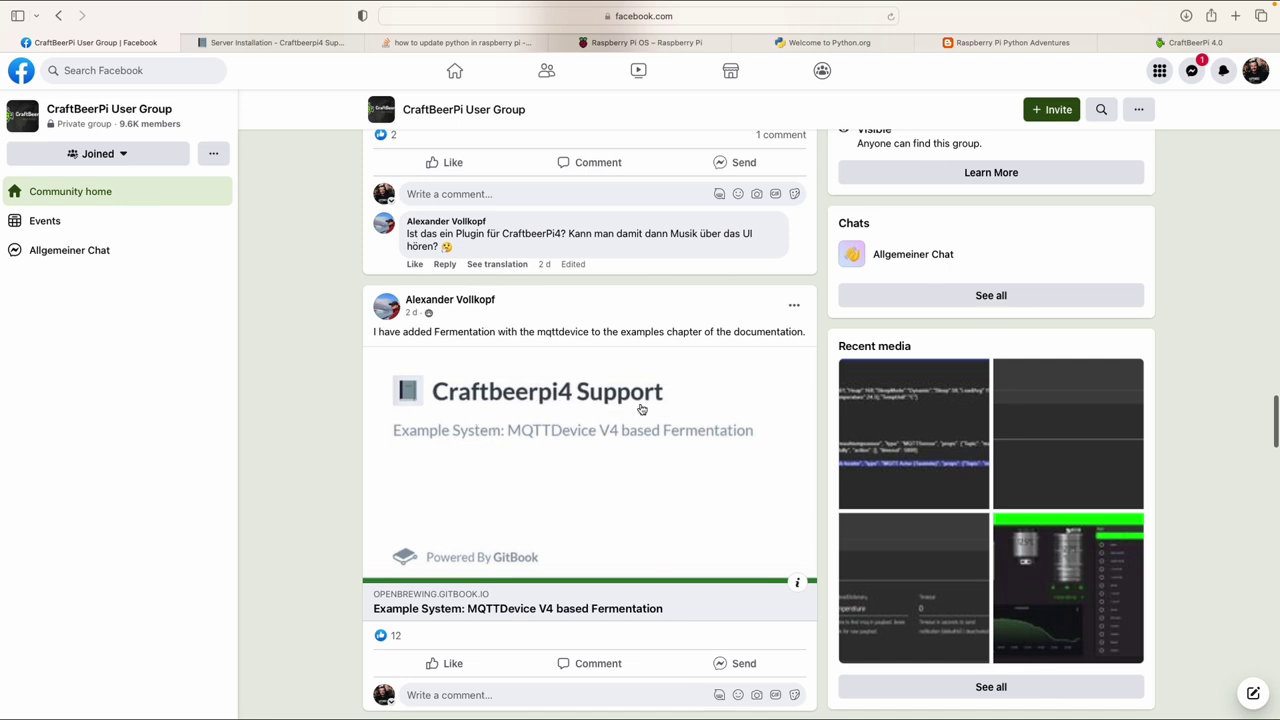
mouse_move(484, 626)
scroll(648, 505, down, 4)
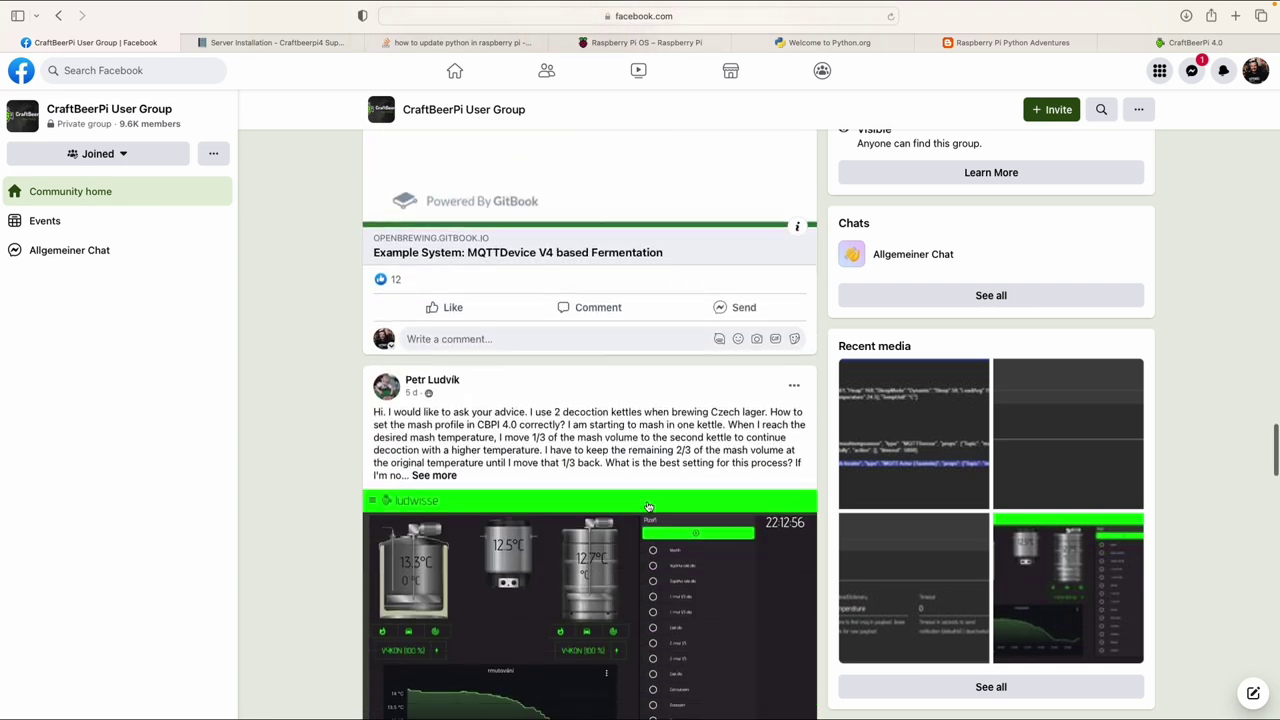
scroll(646, 503, up, 3)
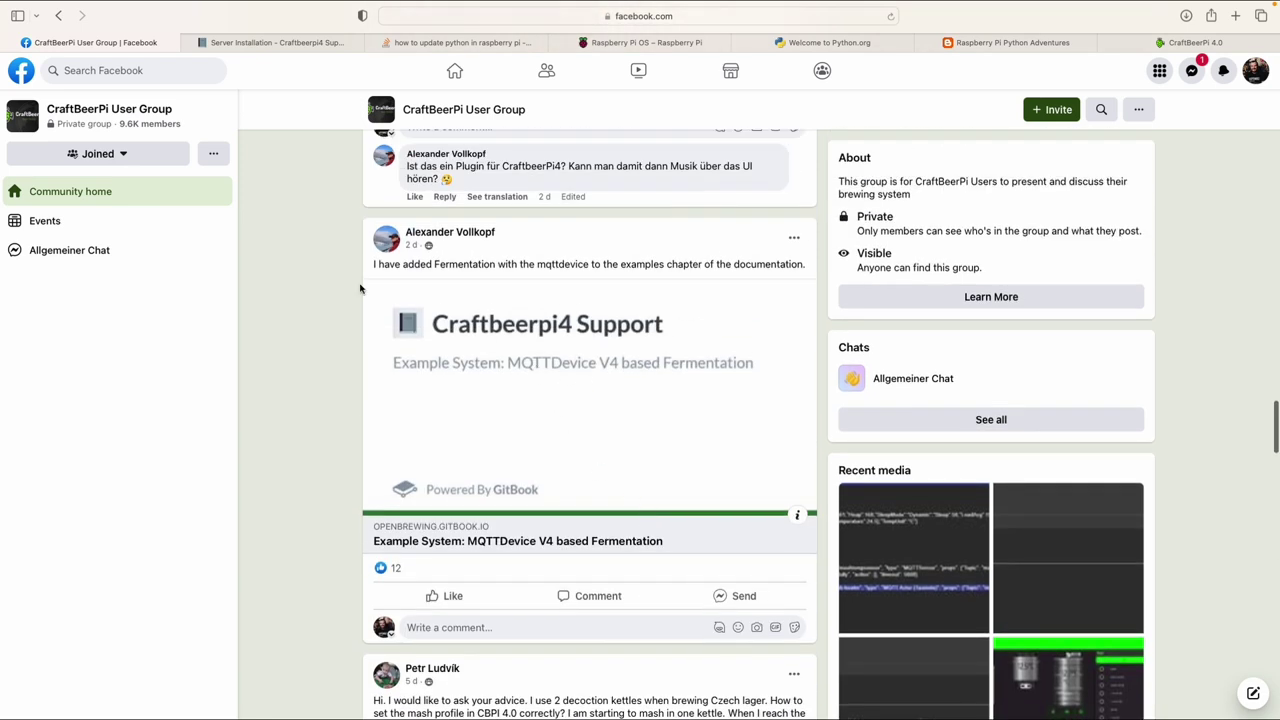
- Review the Craftbeerpi4 overview in the Craftbeerpi4 Support documentation, including versions, requirements and notifications, and open the Server Installation page
click(285, 42)
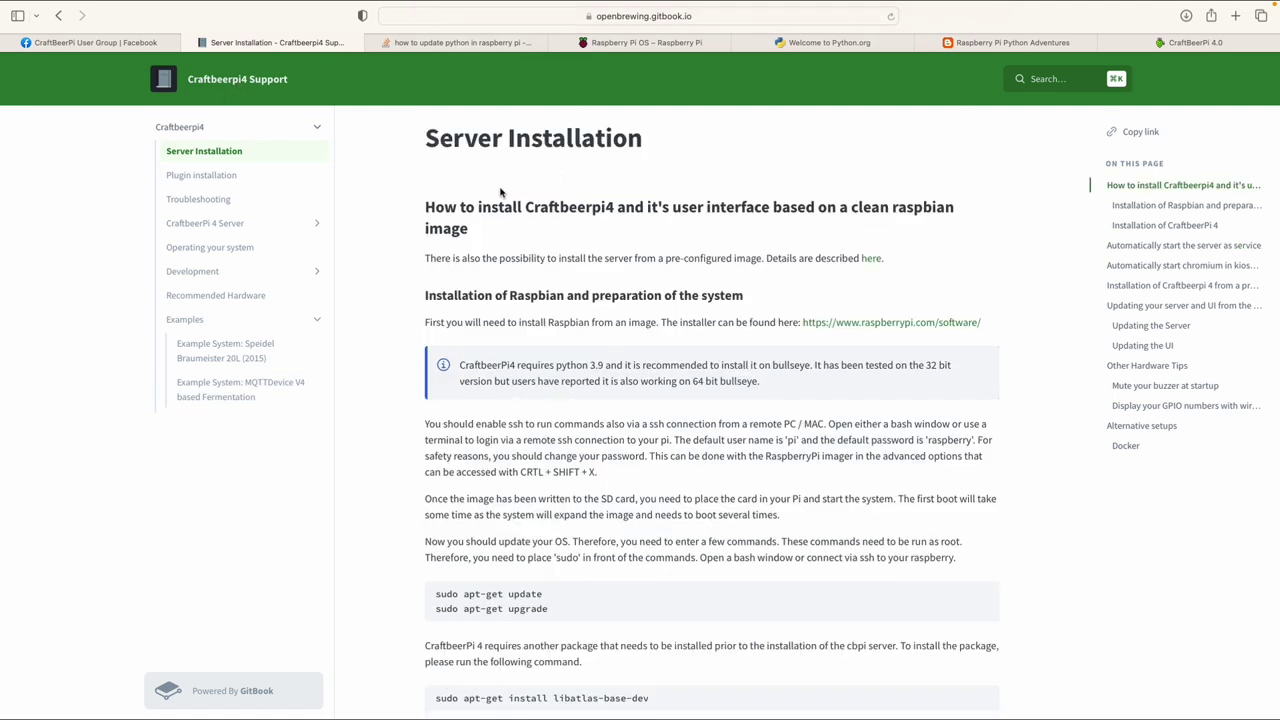
click(250, 128)
scroll(880, 466, down, 15)
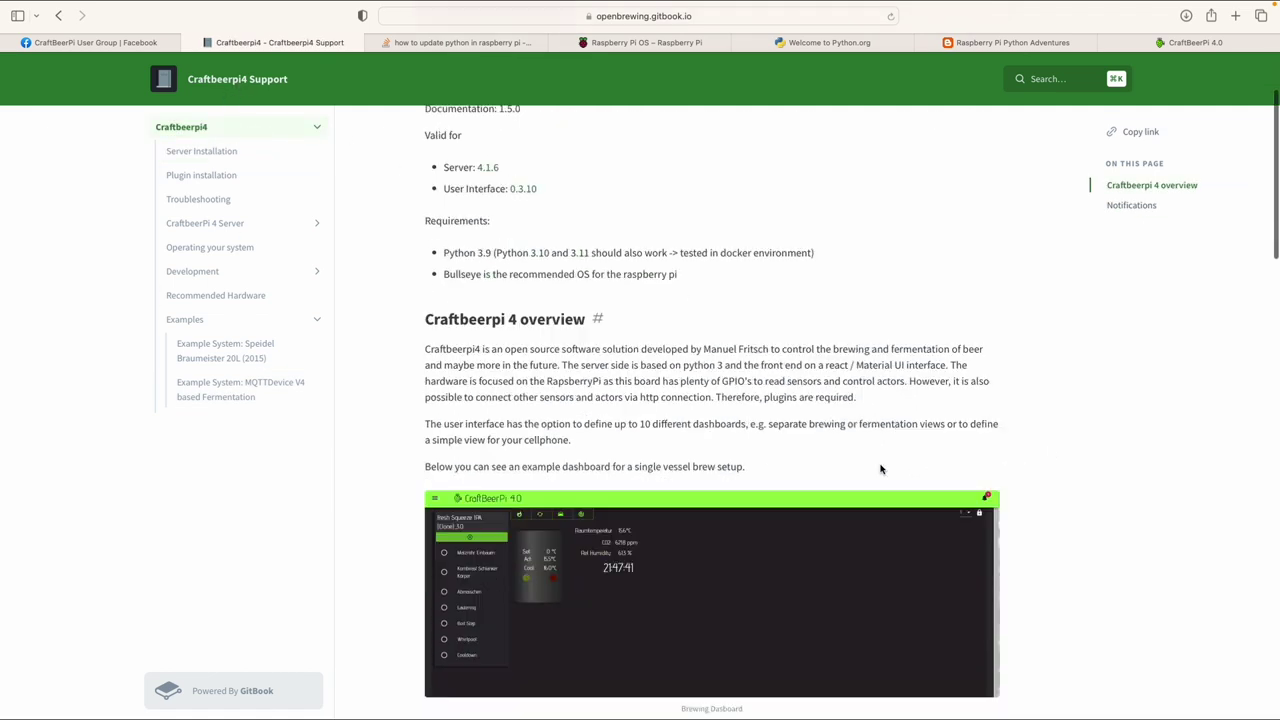
scroll(880, 466, down, 10)
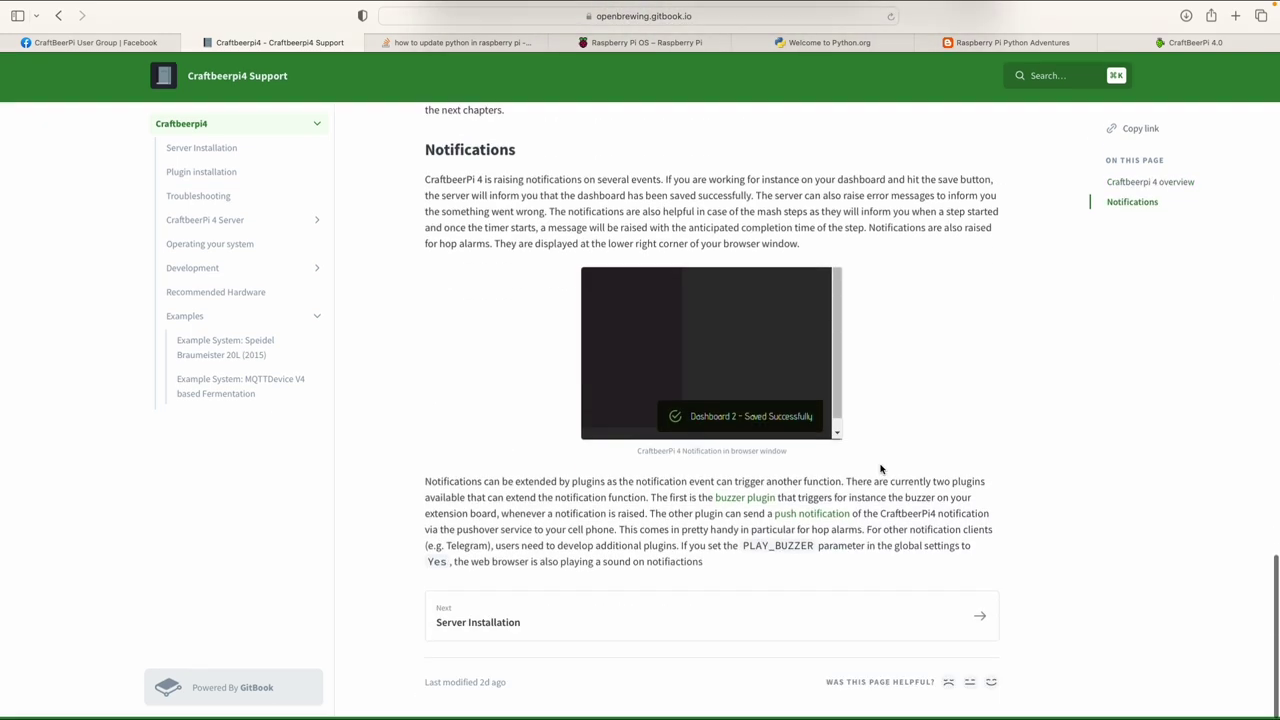
scroll(880, 466, up, 15)
scroll(880, 466, up, 10)
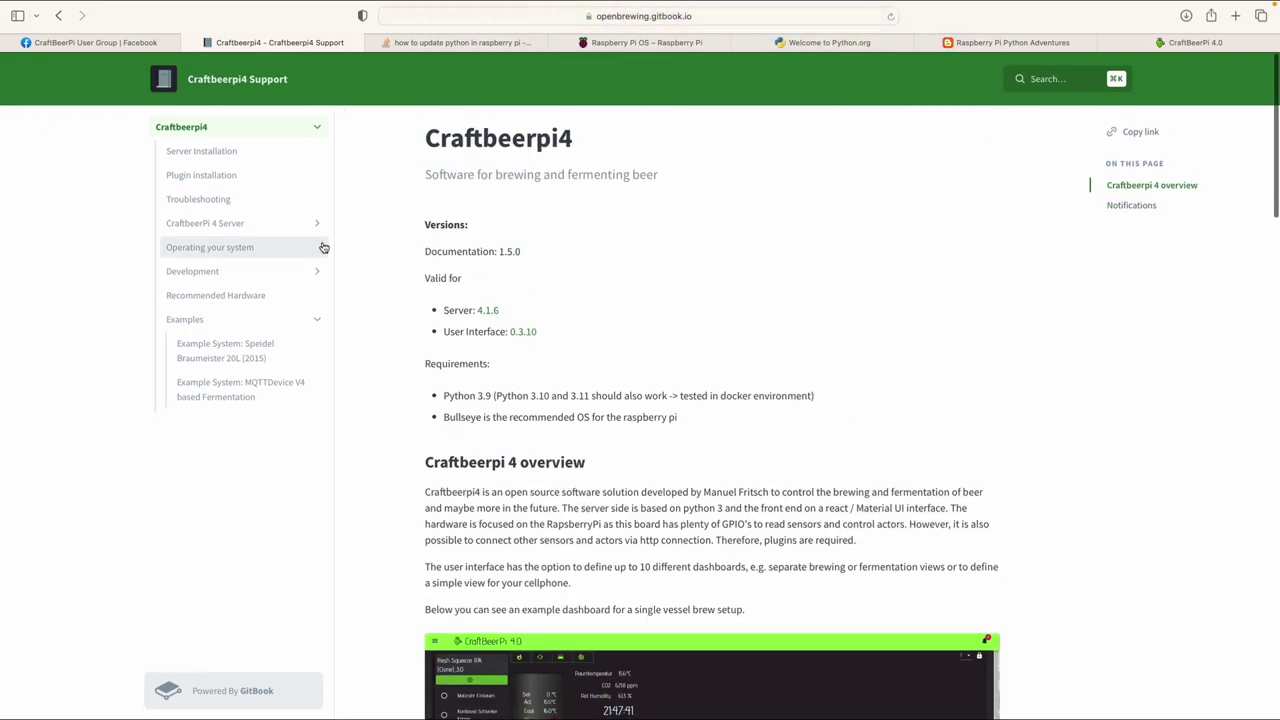
click(202, 151)
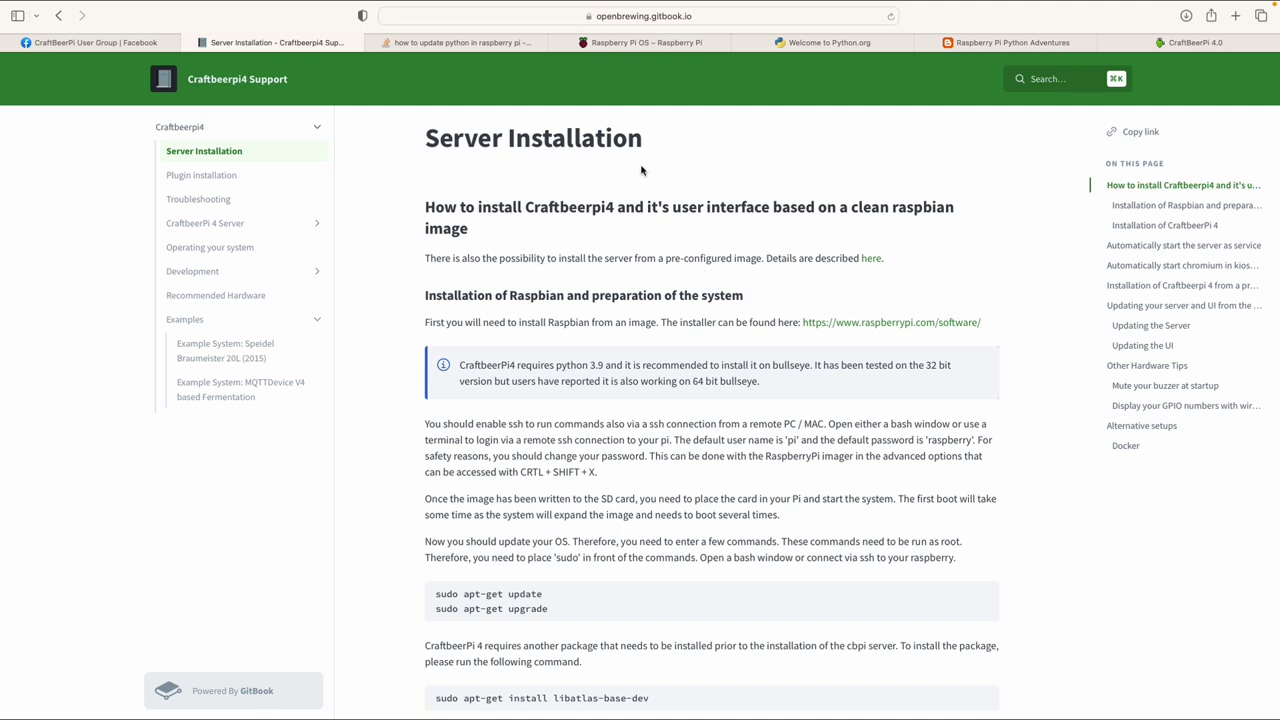
- Review the Raspberry Pi OS page for the Raspberry Pi Imager instructions and download options
click(640, 44)
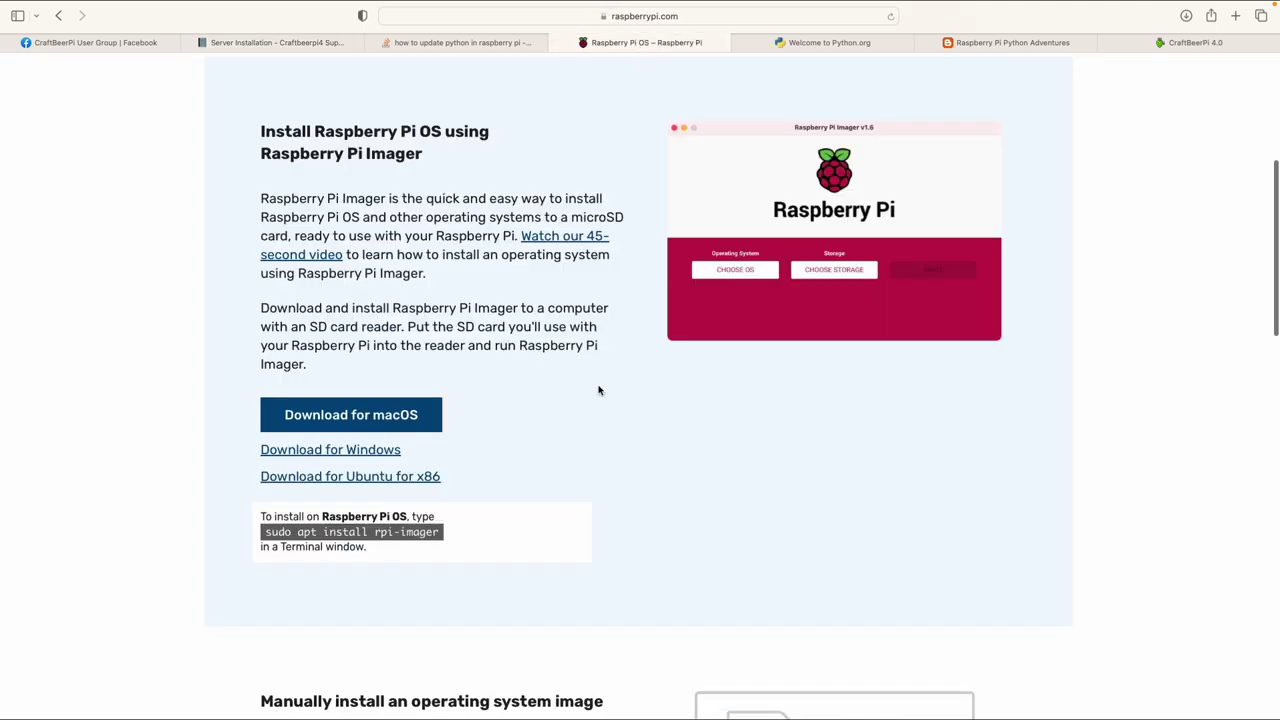
scroll(599, 390, up, 5)
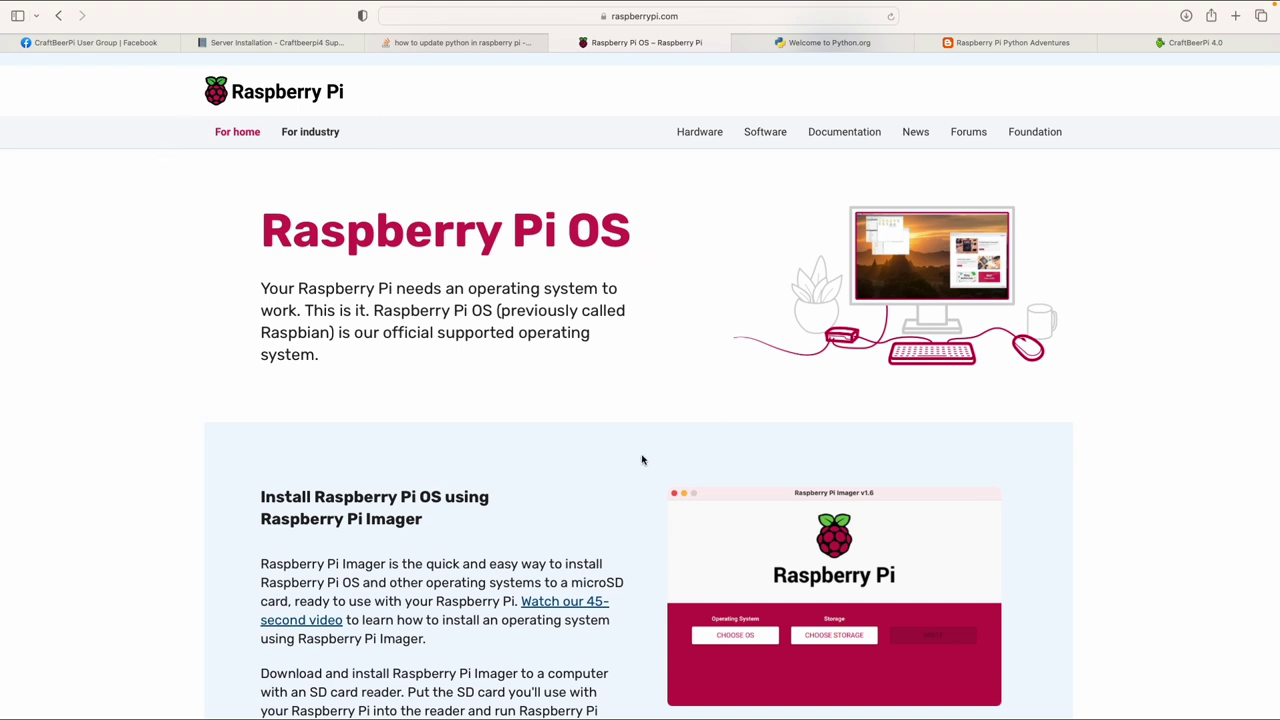
scroll(642, 460, down, 3)
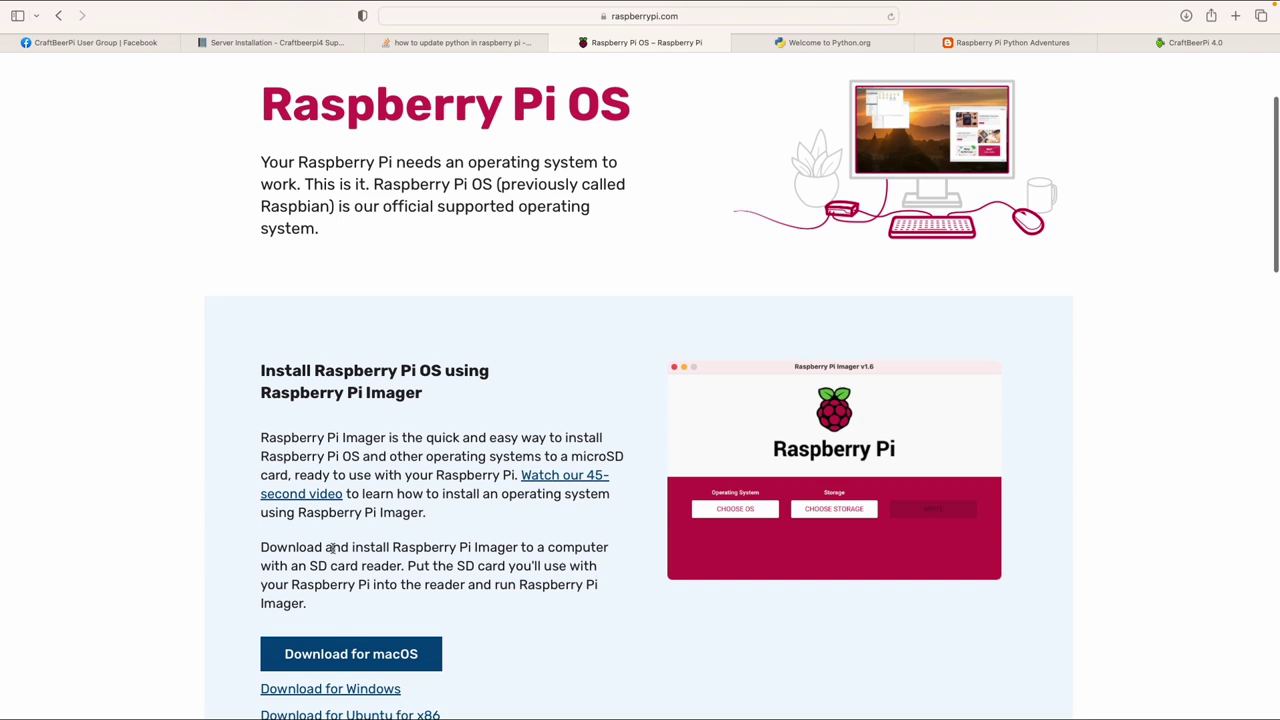
scroll(488, 566, down, 2)
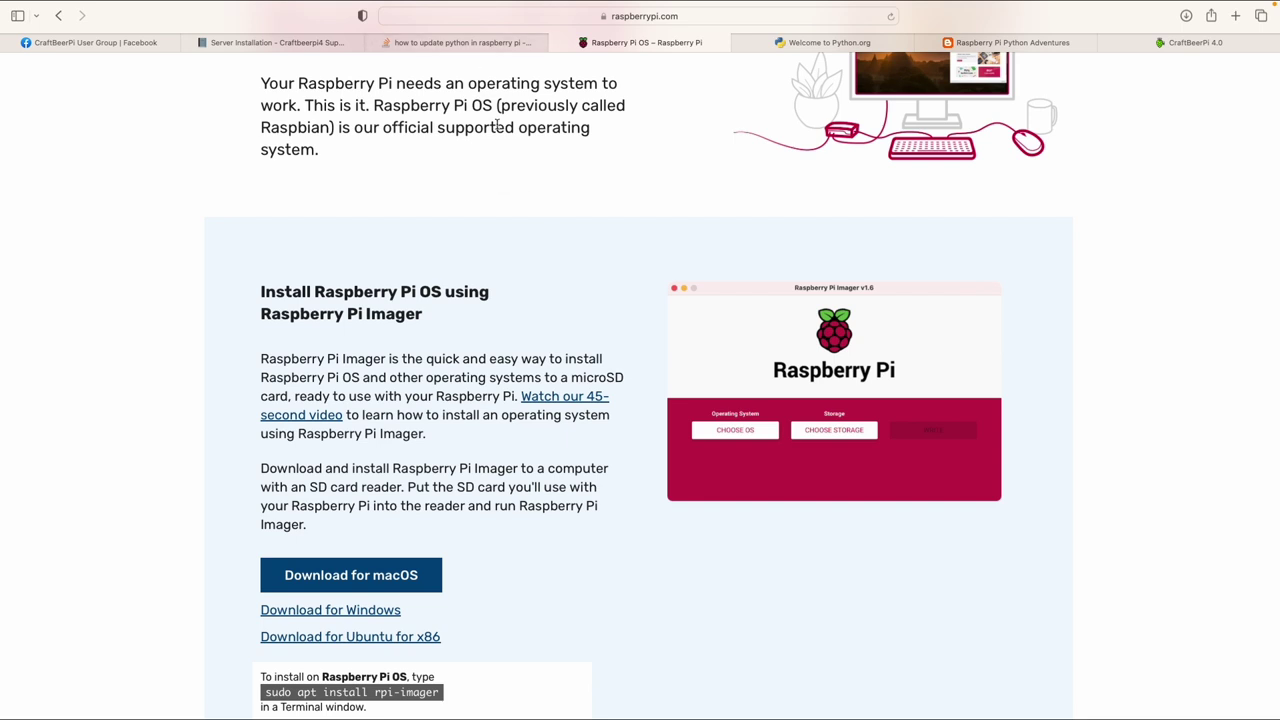
- Check the Python.org home page for the latest Python release available for download
click(481, 42)
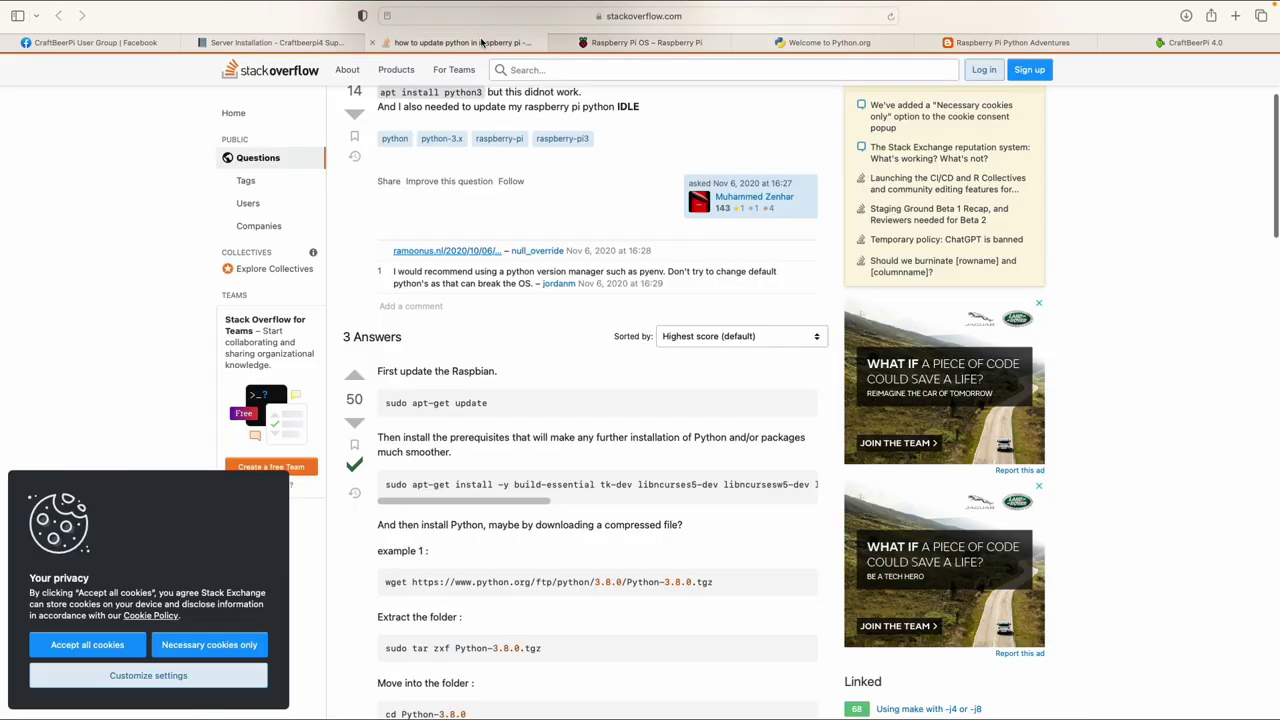
click(860, 42)
mouse_move(653, 180)
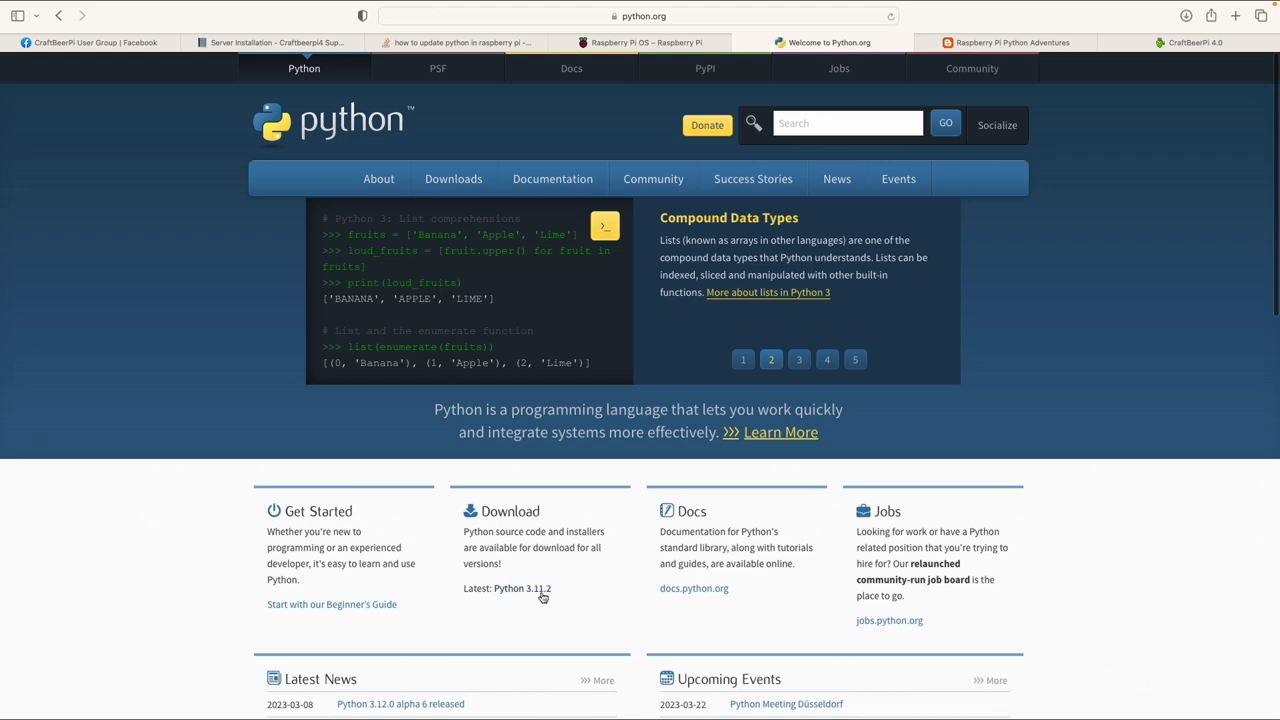
- Examine the accepted Stack Overflow answer on updating Python on a Raspberry Pi, from installing prerequisites to setting the default version
click(458, 43)
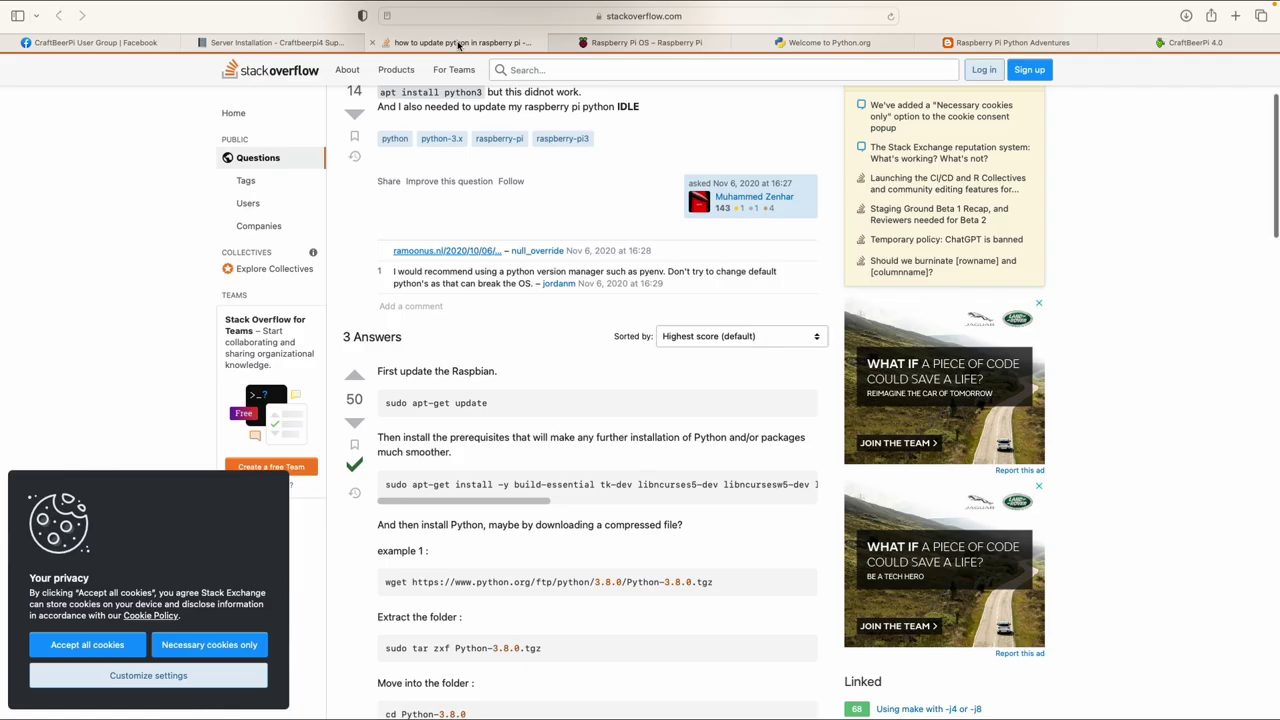
click(707, 17)
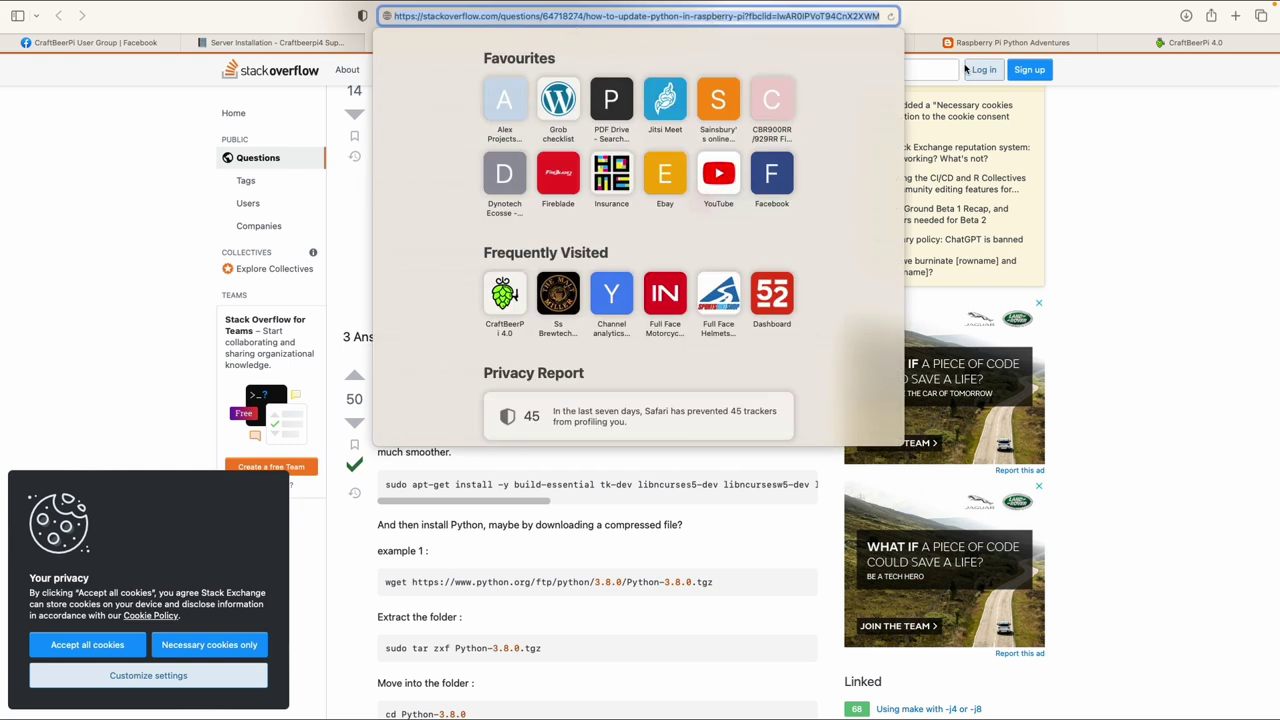
click(1159, 364)
scroll(655, 626, down, 3)
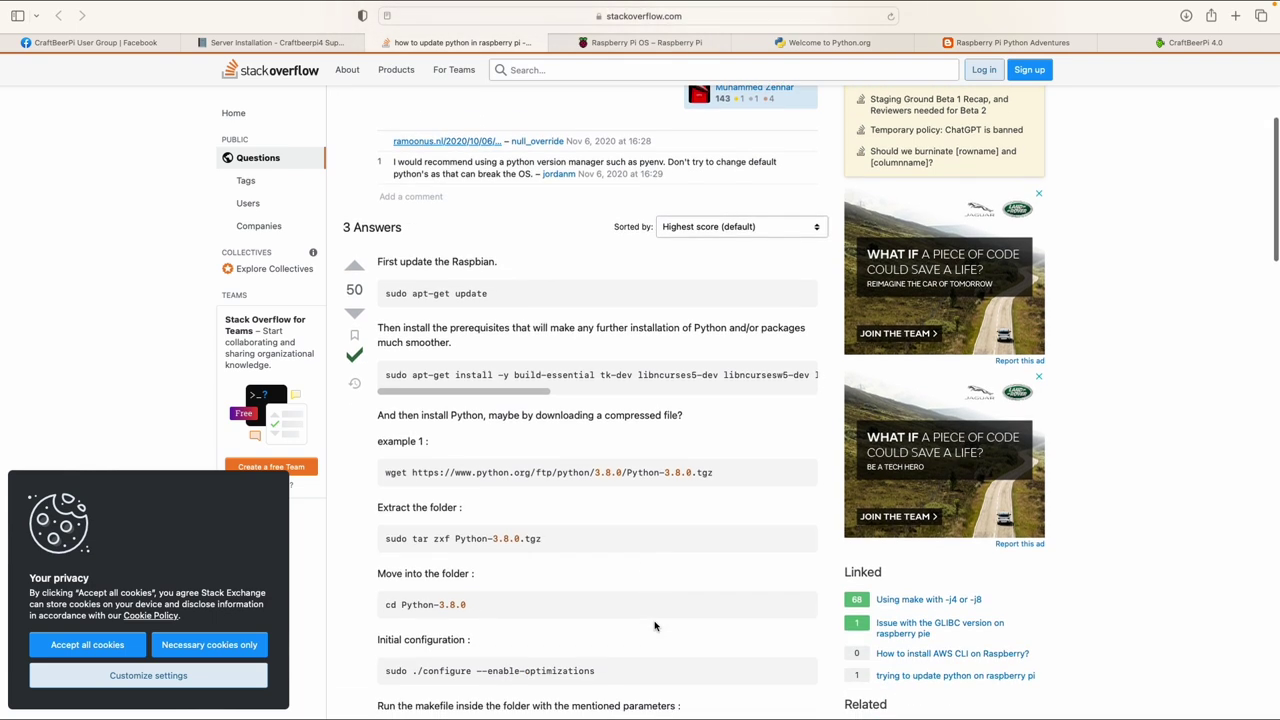
scroll(542, 485, down, 4)
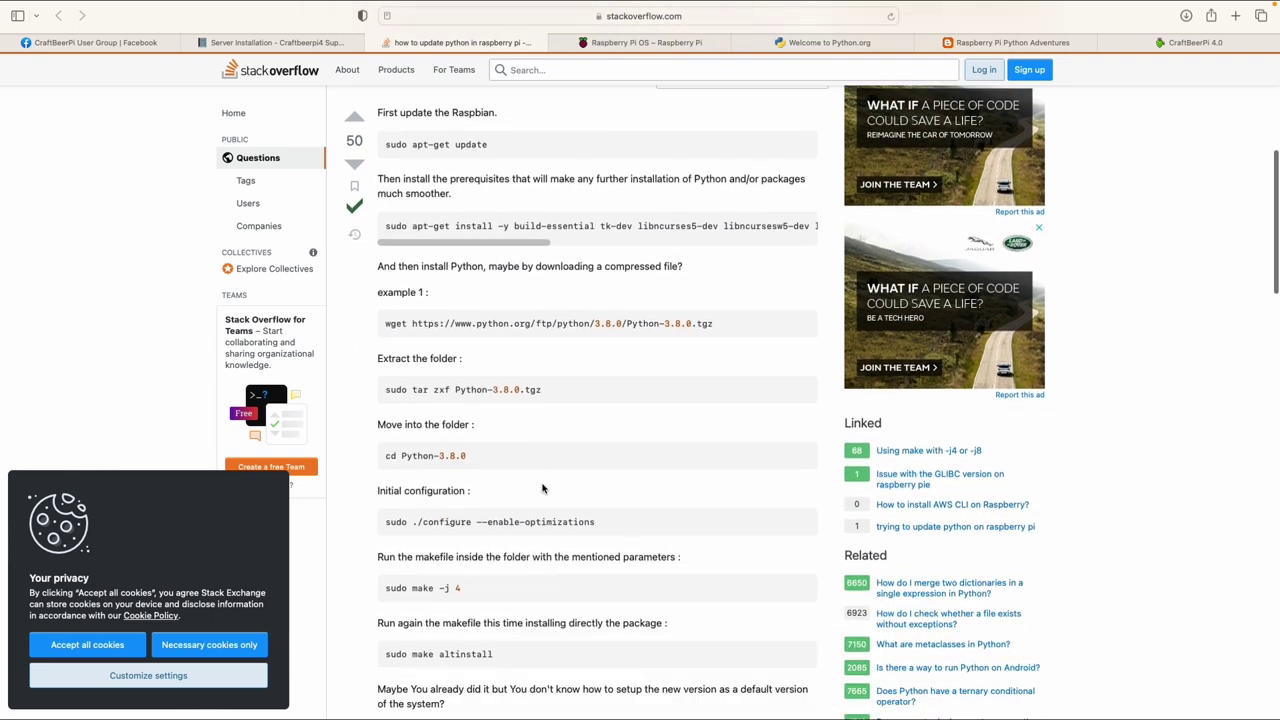
scroll(470, 418, up, 5)
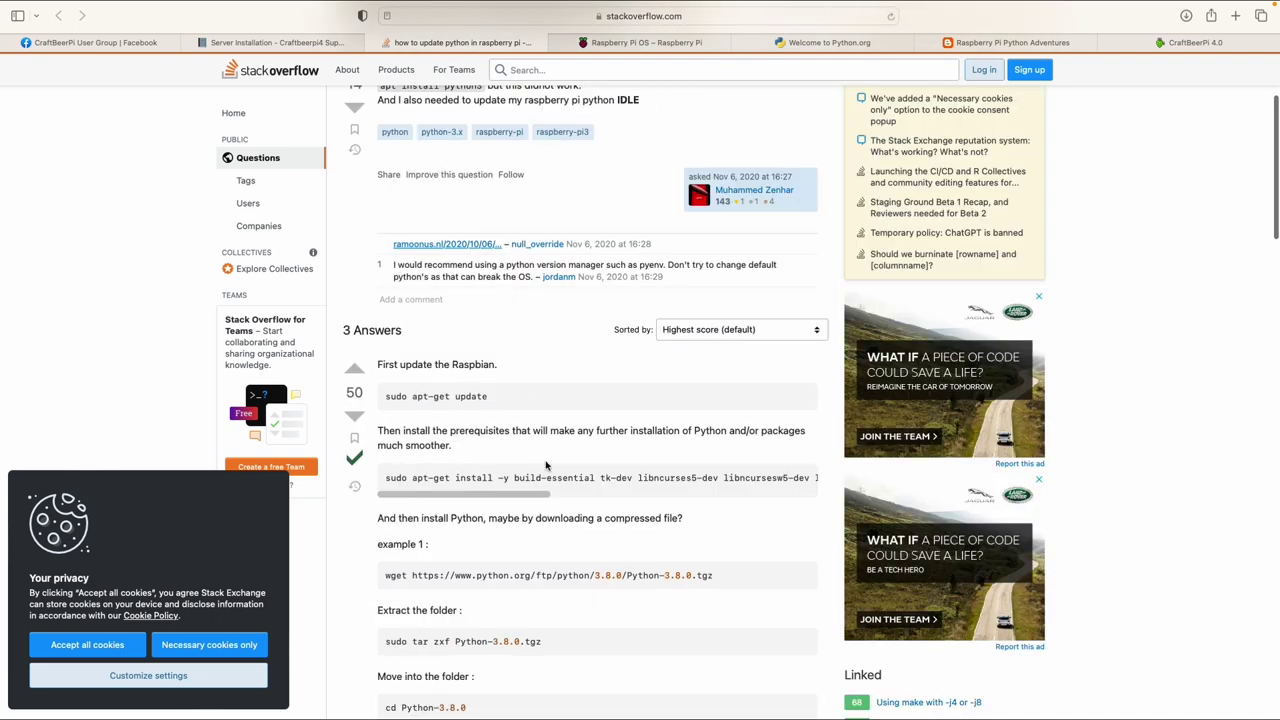
scroll(577, 535, down, 2)
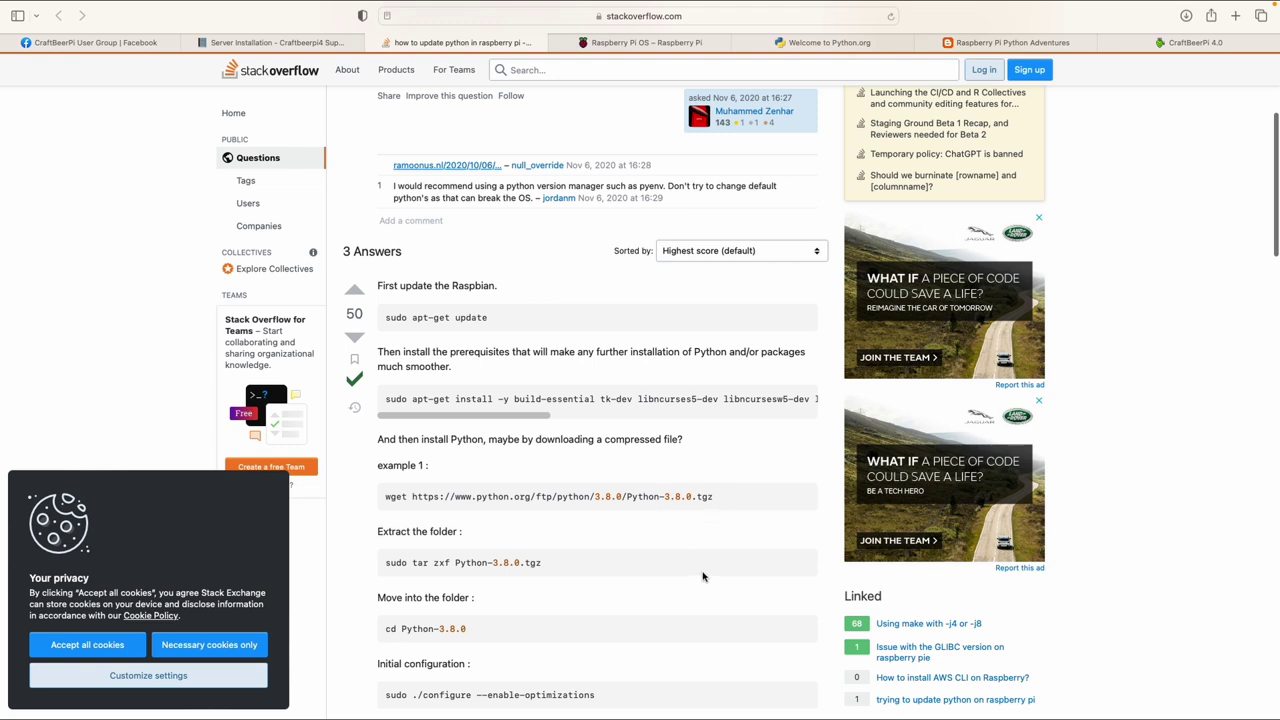
scroll(705, 576, down, 7)
scroll(703, 572, down, 8)
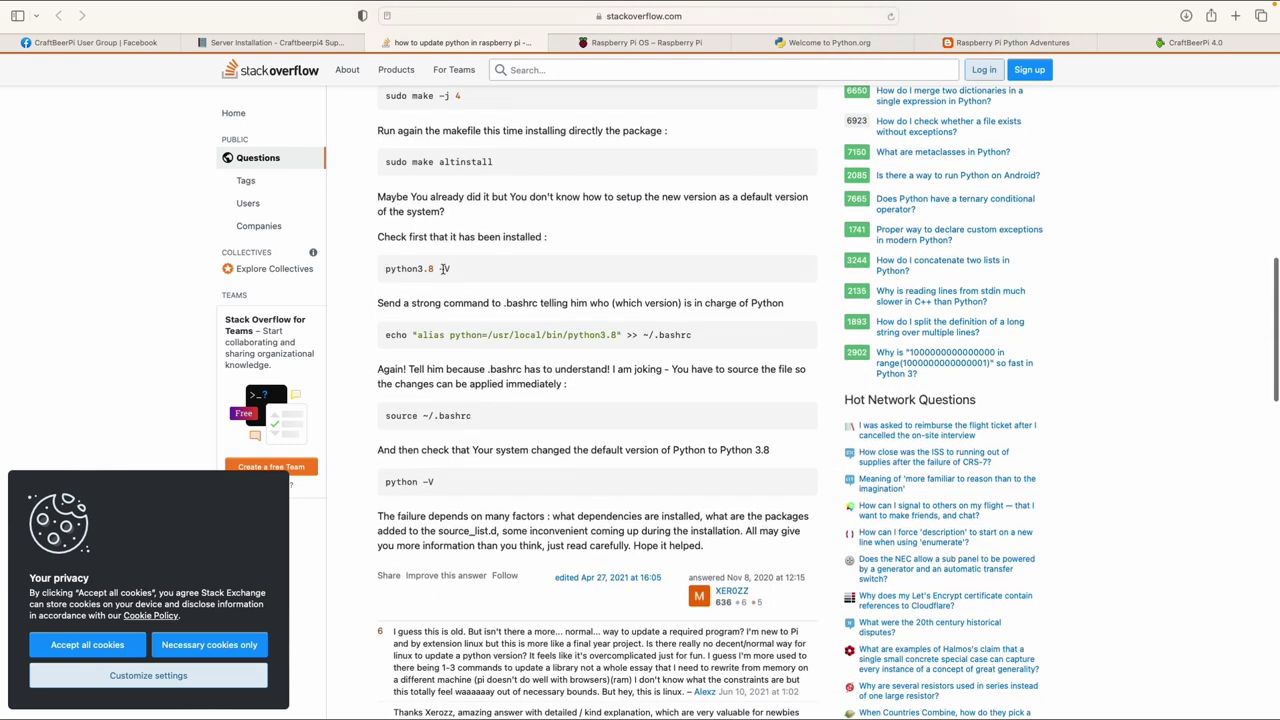
scroll(549, 349, down, 2)
scroll(672, 516, up, 14)
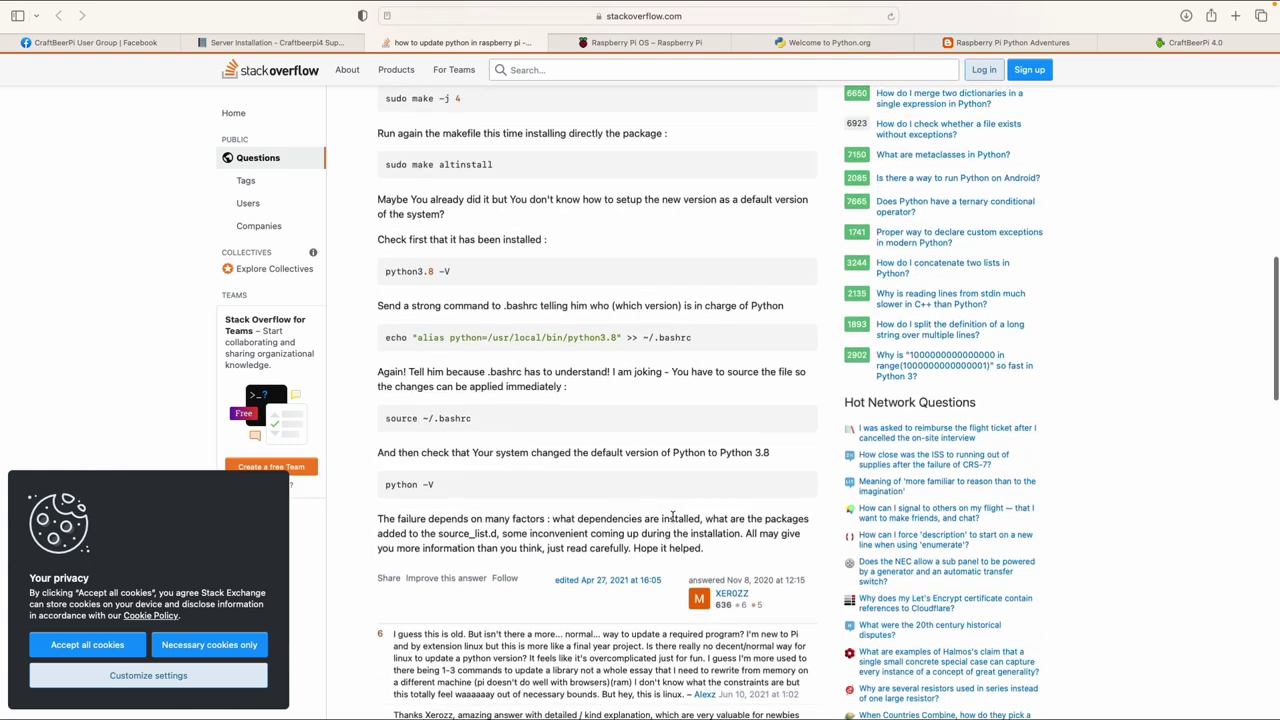
scroll(672, 516, up, 5)
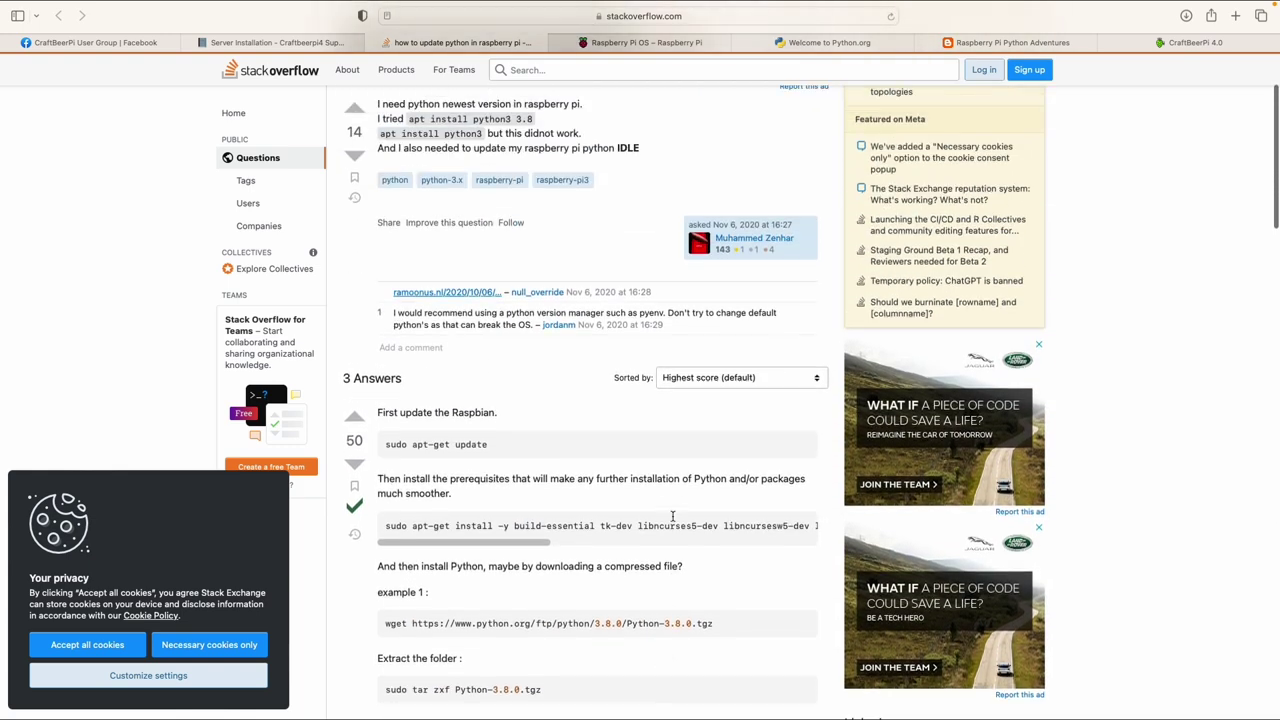
- Read the Craftbeerpi4 Server Installation guide from the Raspbian update and raspi-config commands to the CraftbeerPi 4 installation and cbpi setup
key(ctrl+shift+Tab)
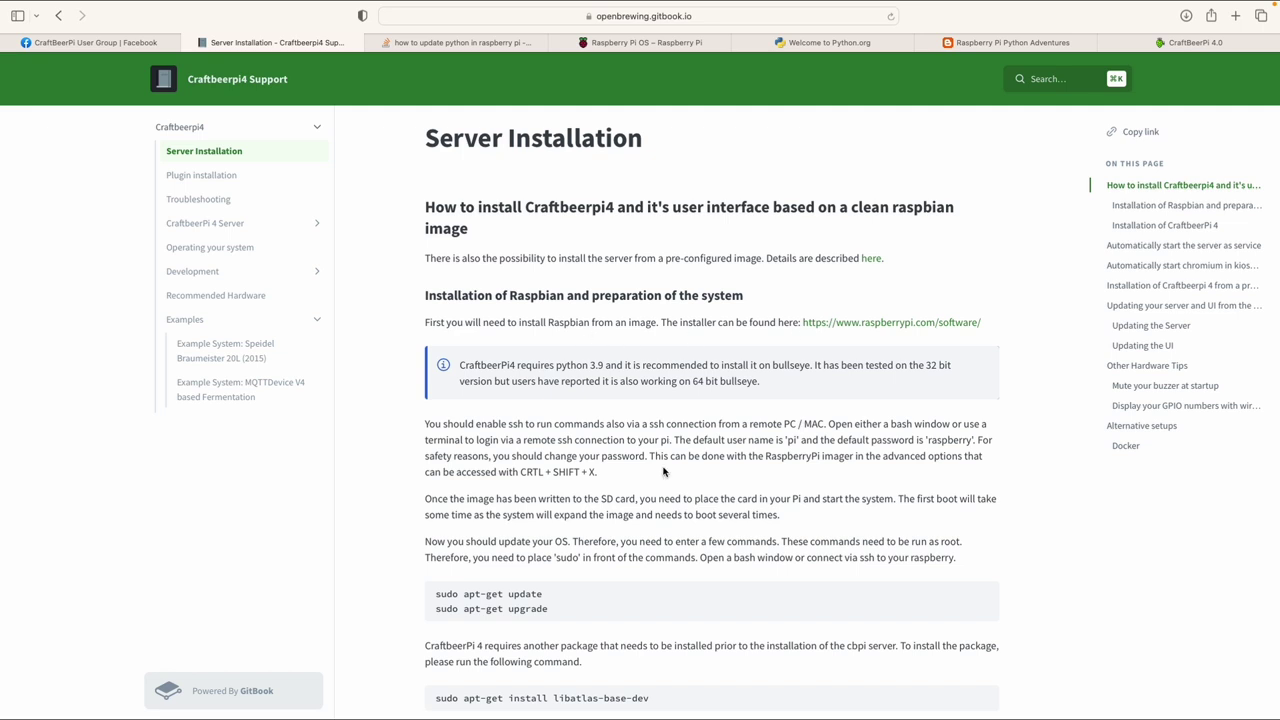
scroll(663, 590, down, 2)
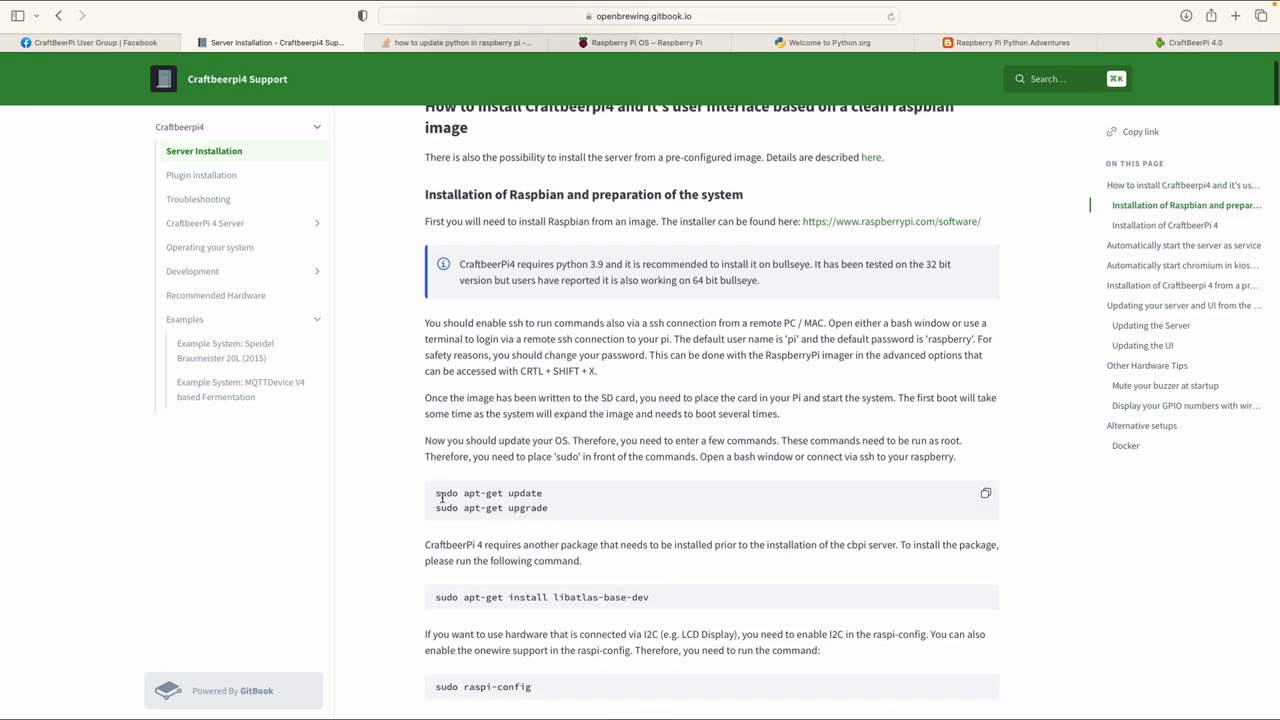
scroll(619, 574, down, 4)
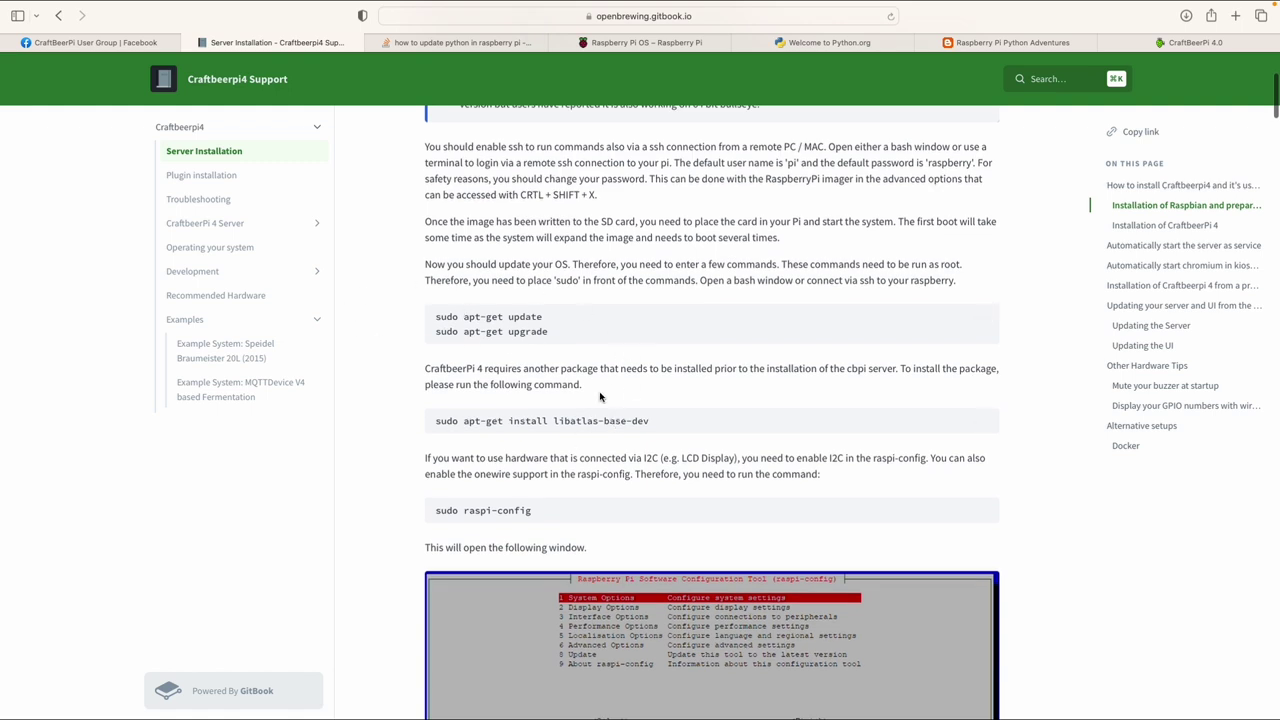
scroll(681, 453, down, 8)
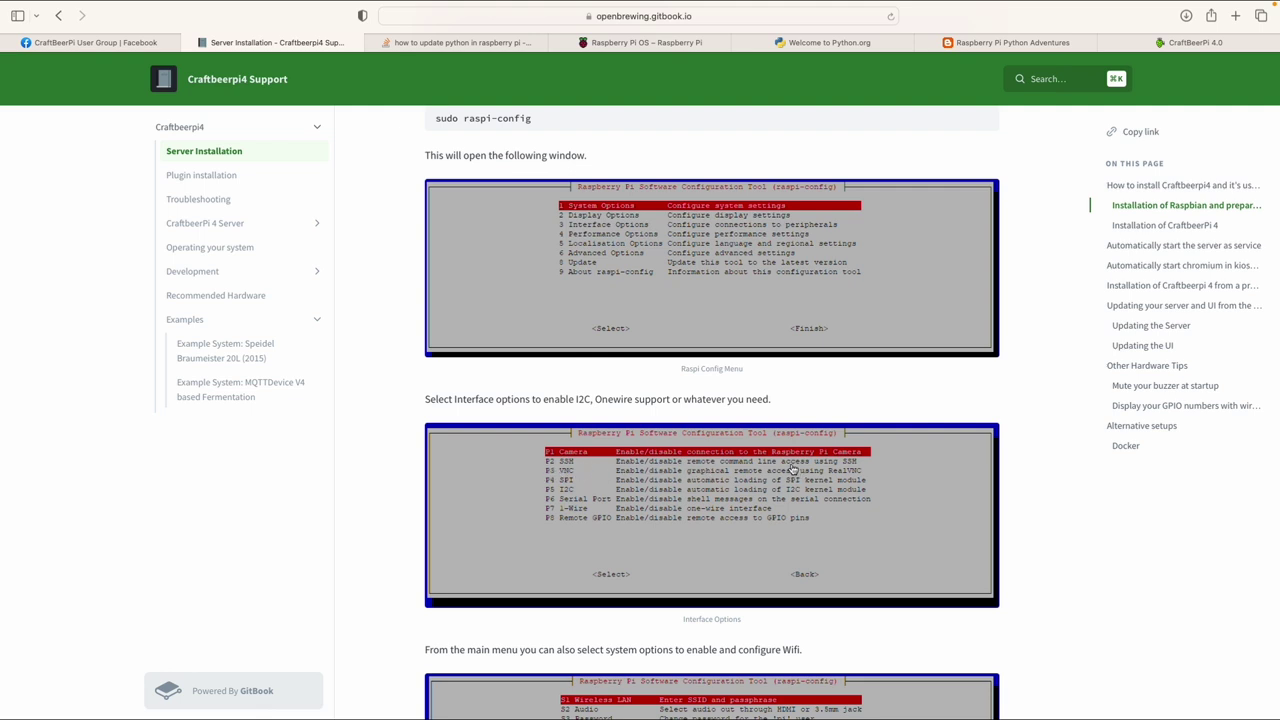
scroll(792, 468, down, 10)
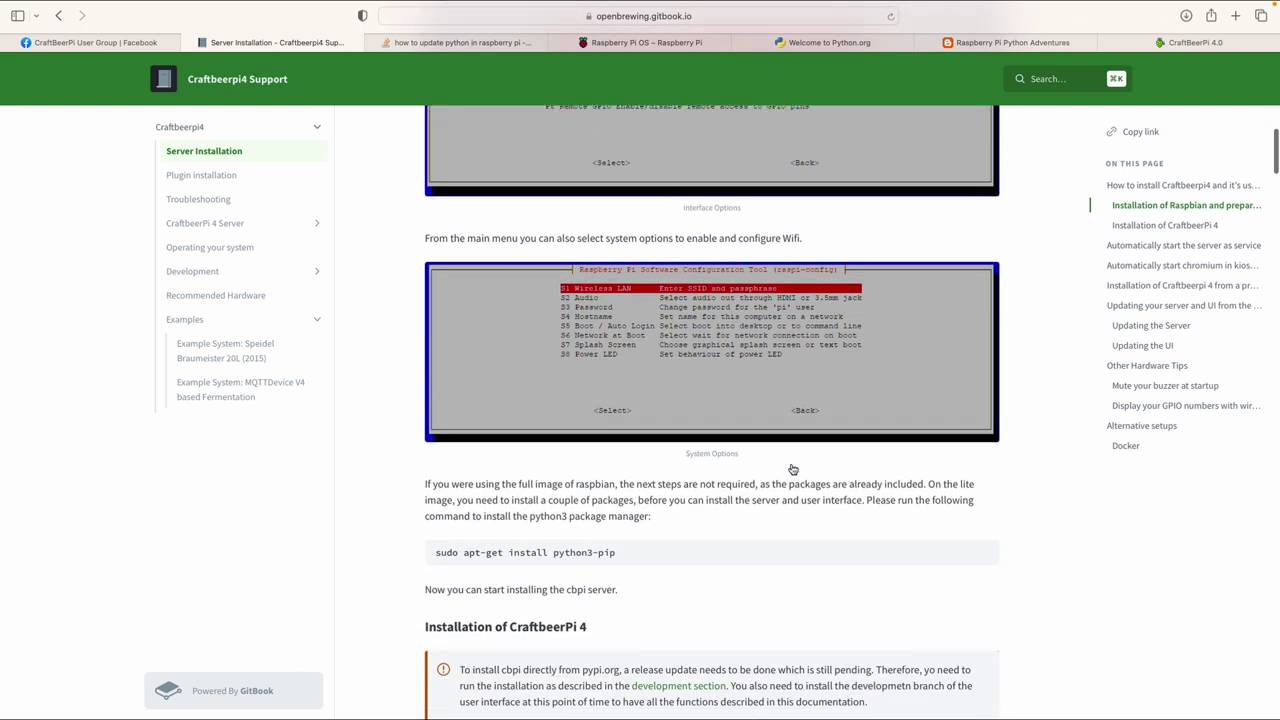
scroll(792, 468, down, 4)
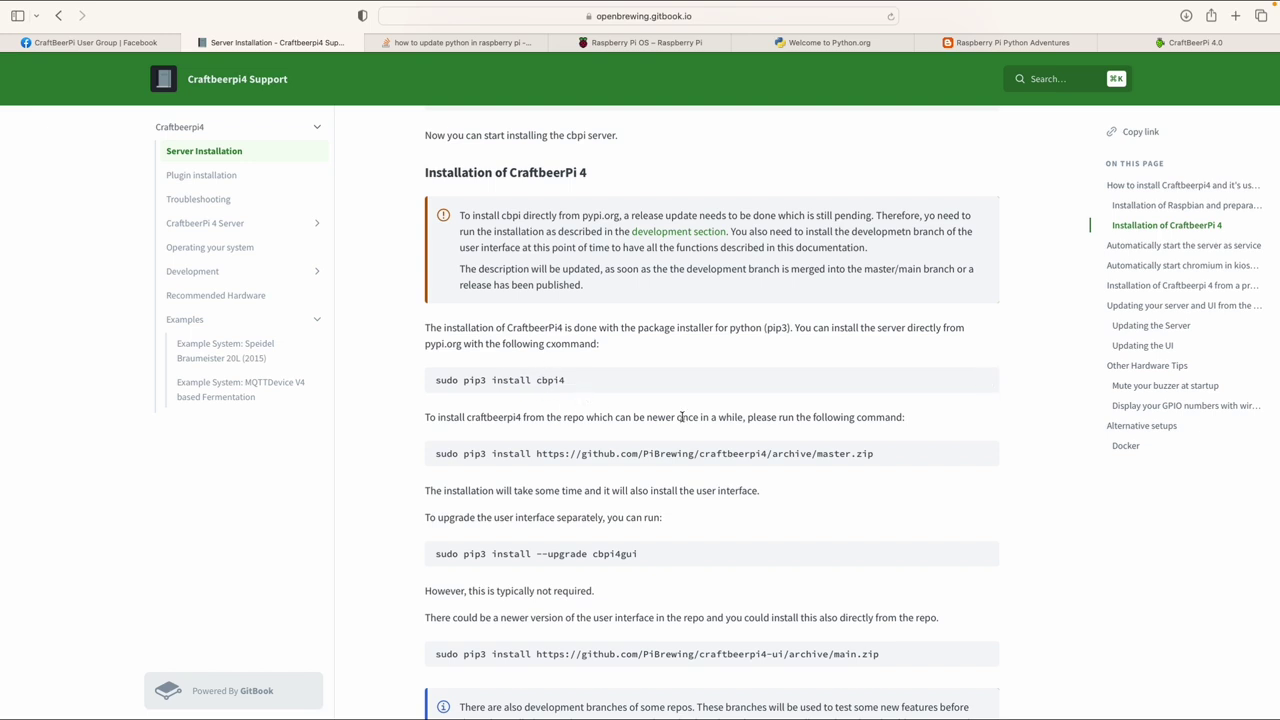
scroll(926, 527, down, 8)
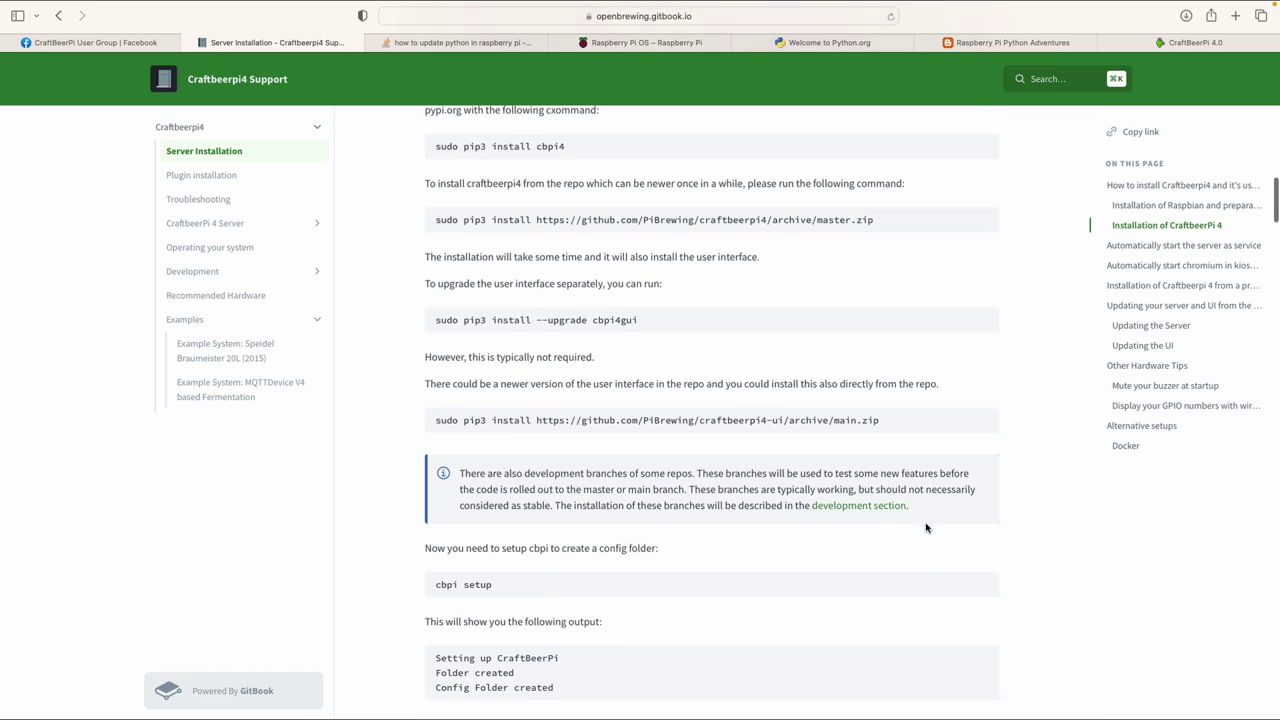
- Read the Server Installation guide from the first cbpi start output to the autostart commands and the working directory note for craftbeerpi.service
scroll(926, 527, down, 6)
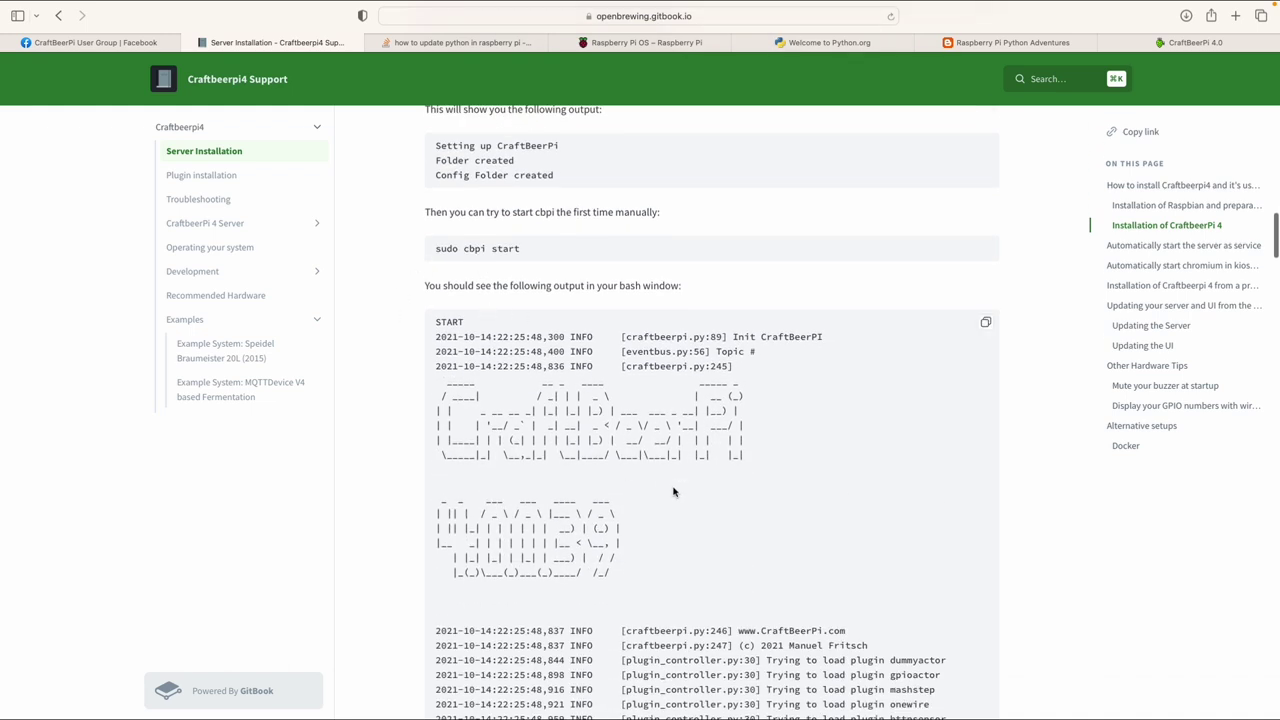
scroll(675, 493, down, 15)
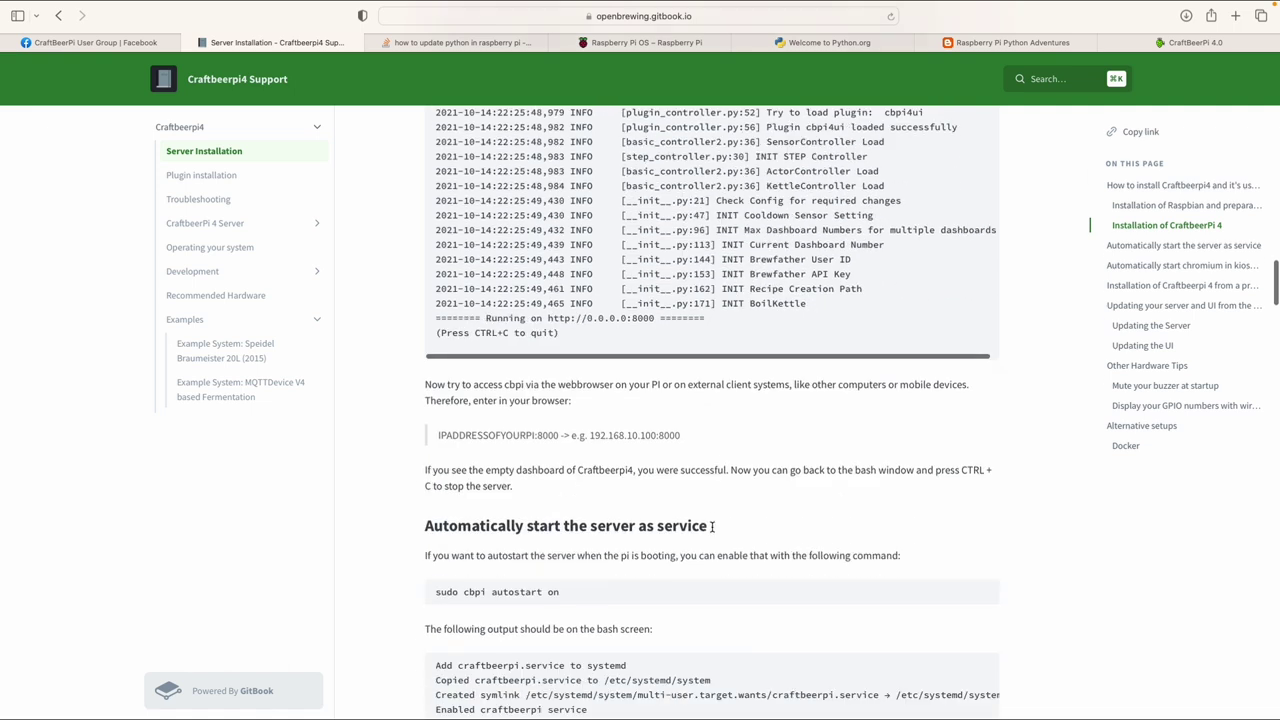
scroll(712, 526, down, 2)
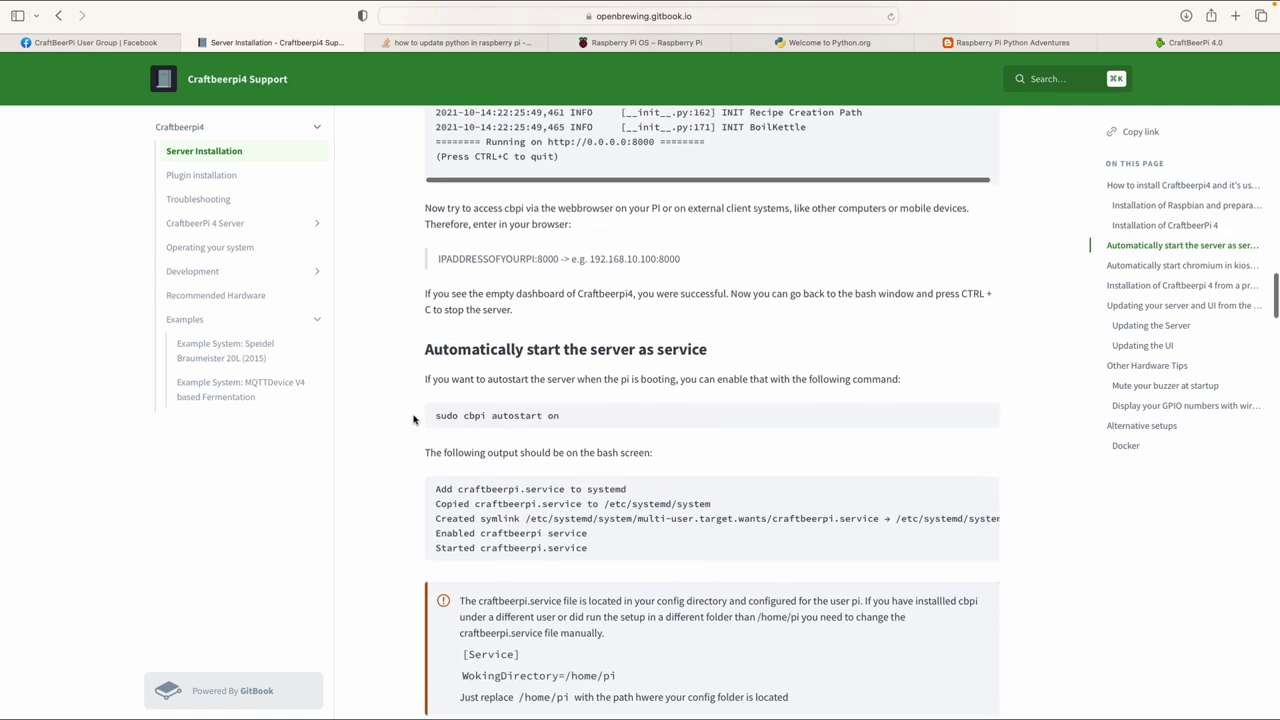
scroll(483, 482, down, 2)
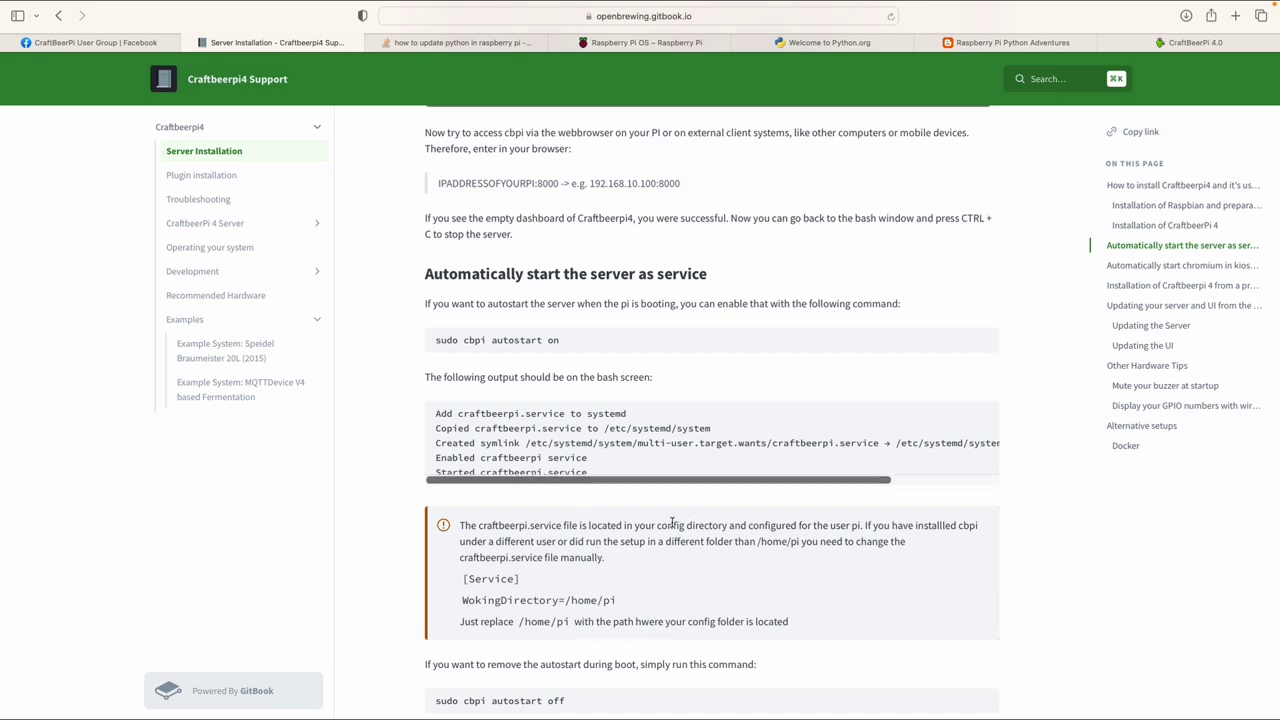
scroll(770, 577, down, 1)
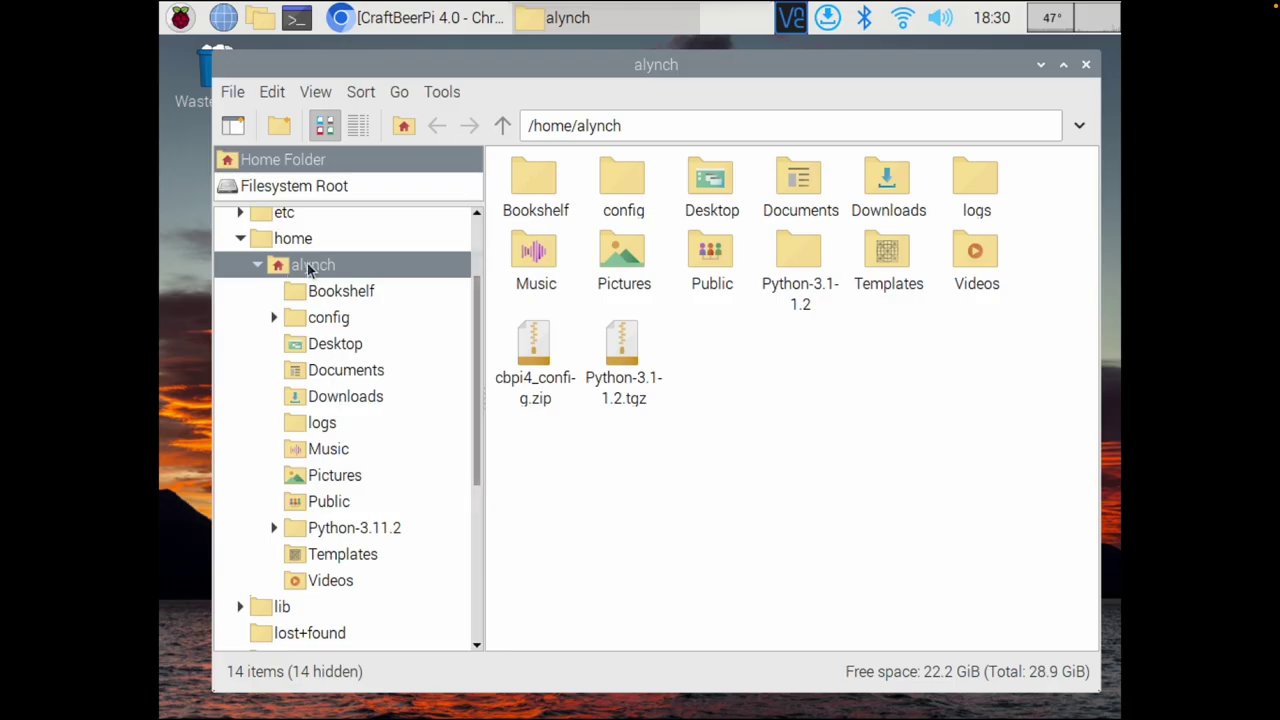
- View the config folder in the Raspberry Pi home directory and browse to /etc/systemd/system/multi-user.target.wants
click(330, 318)
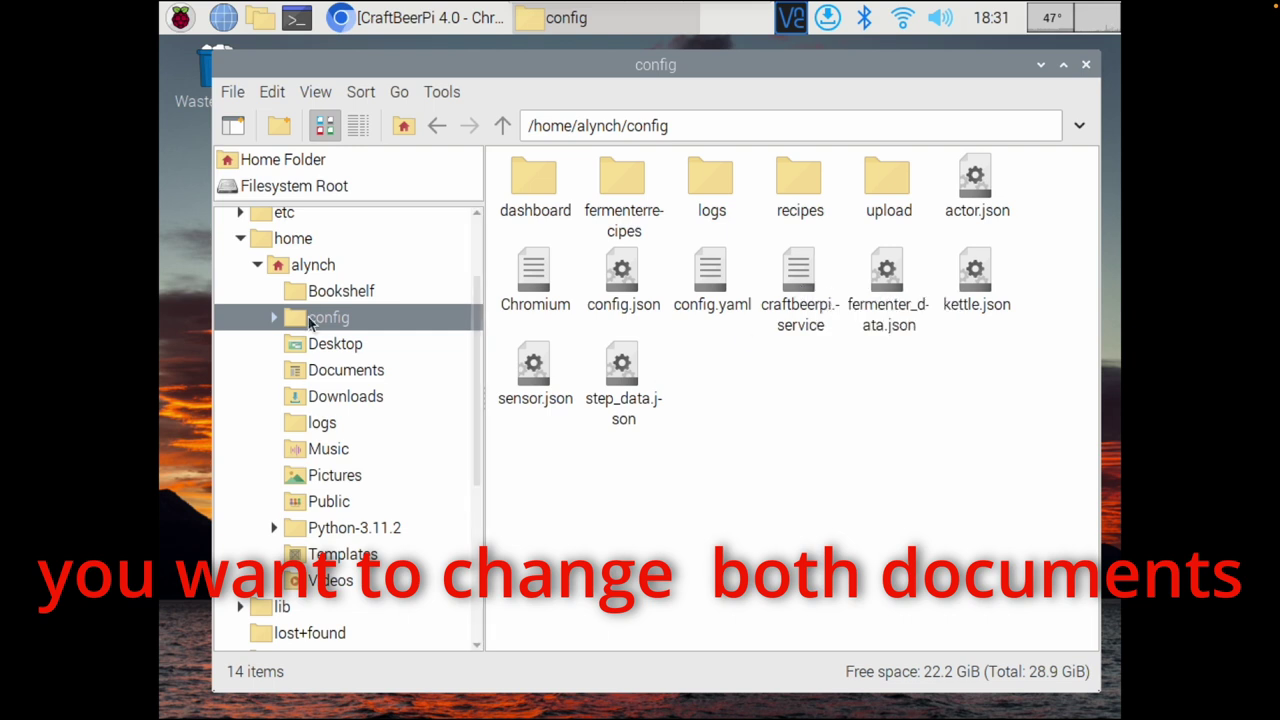
scroll(323, 304, up, 2)
click(241, 326)
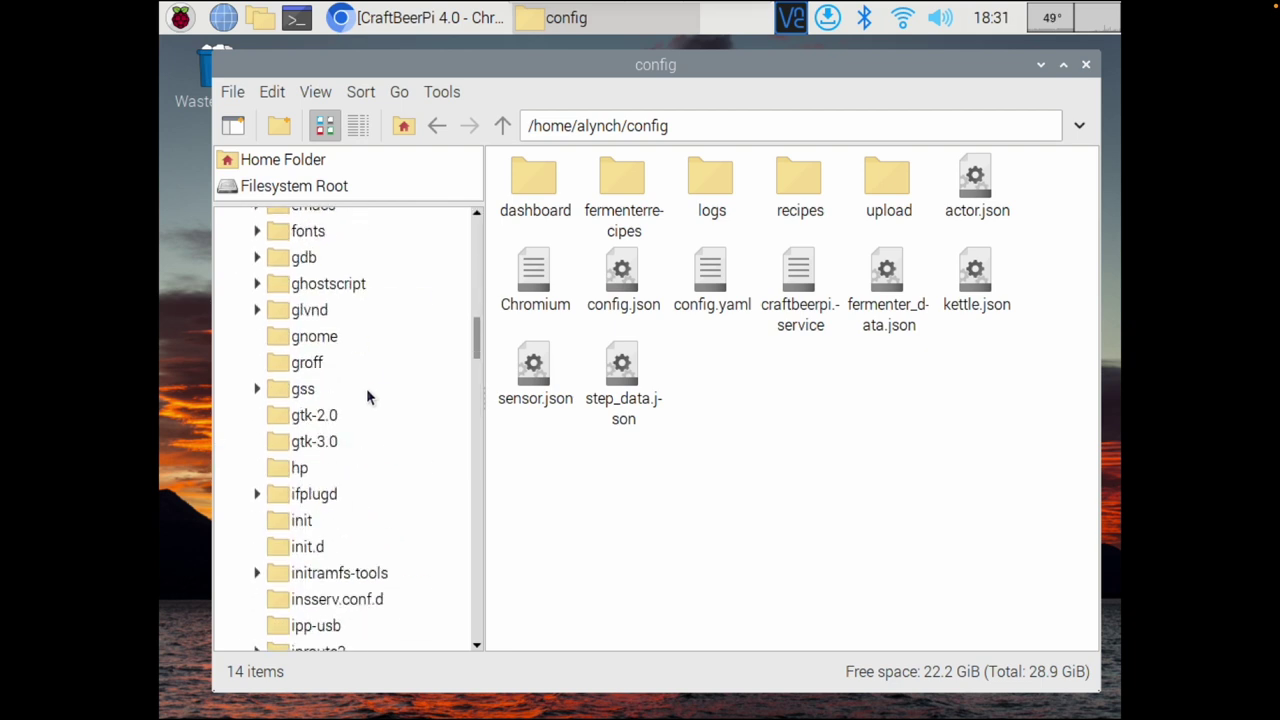
scroll(367, 396, down, 20)
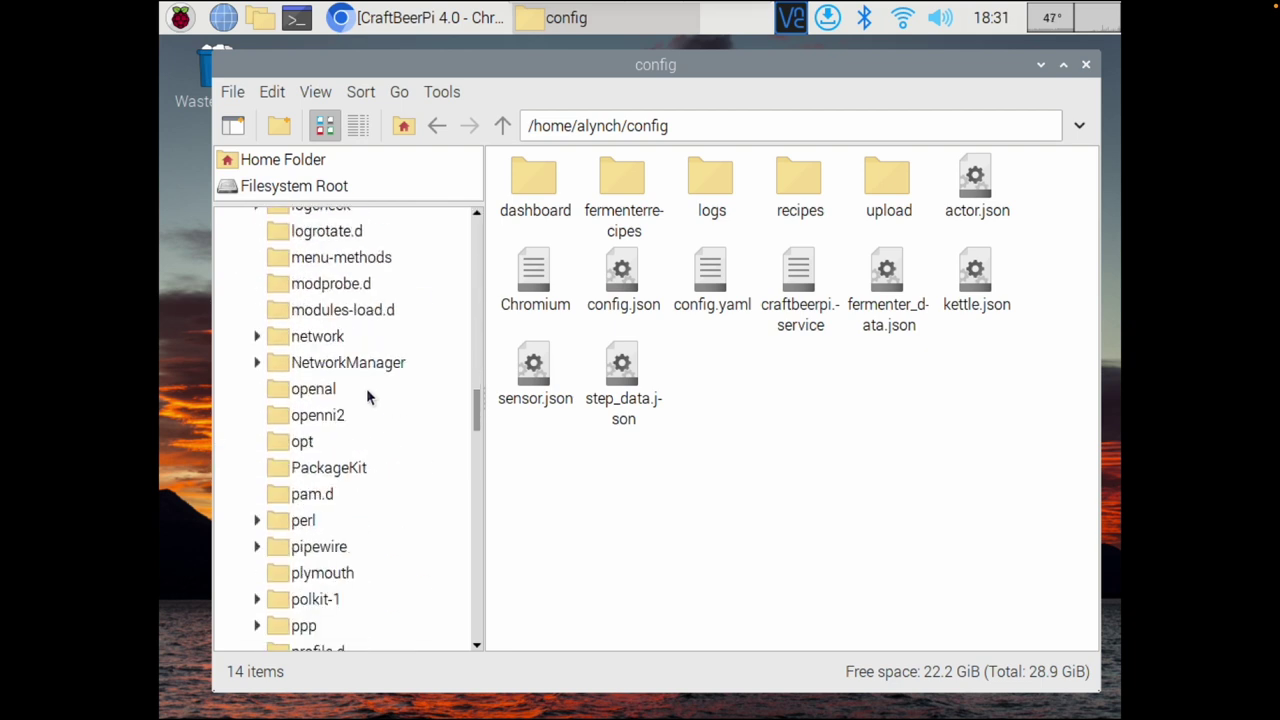
scroll(366, 396, down, 3)
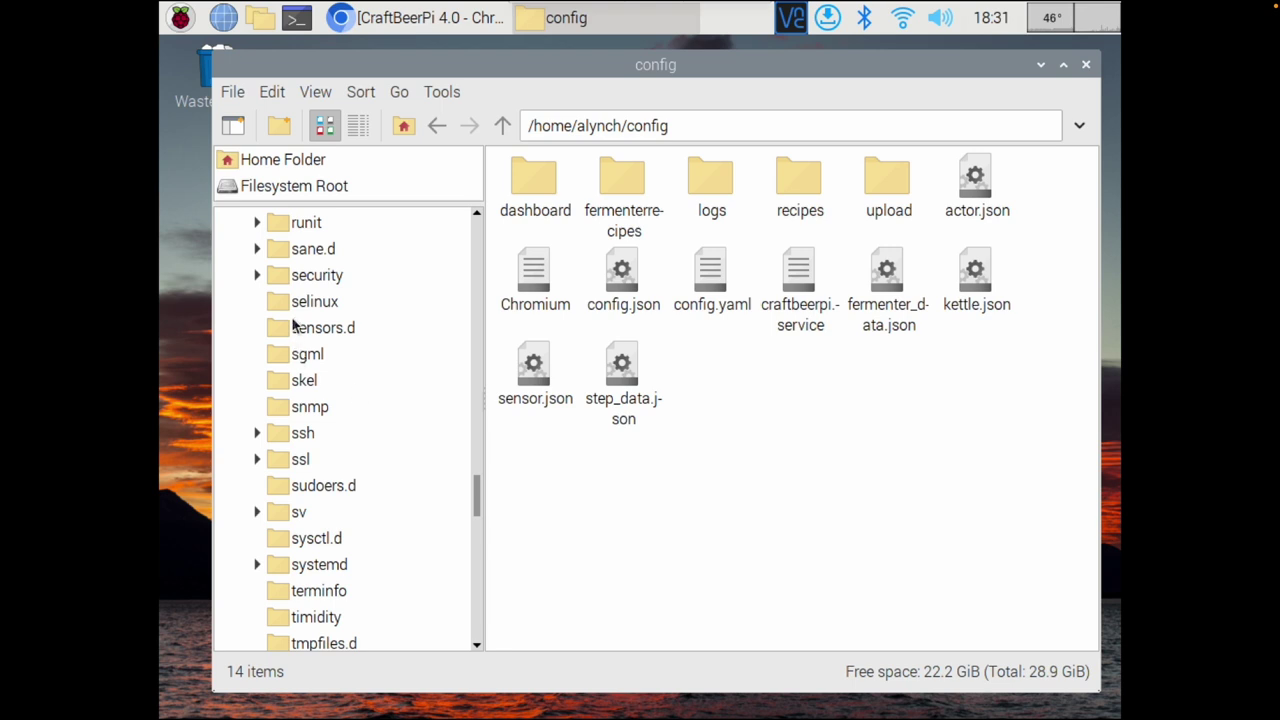
scroll(325, 470, down, 5)
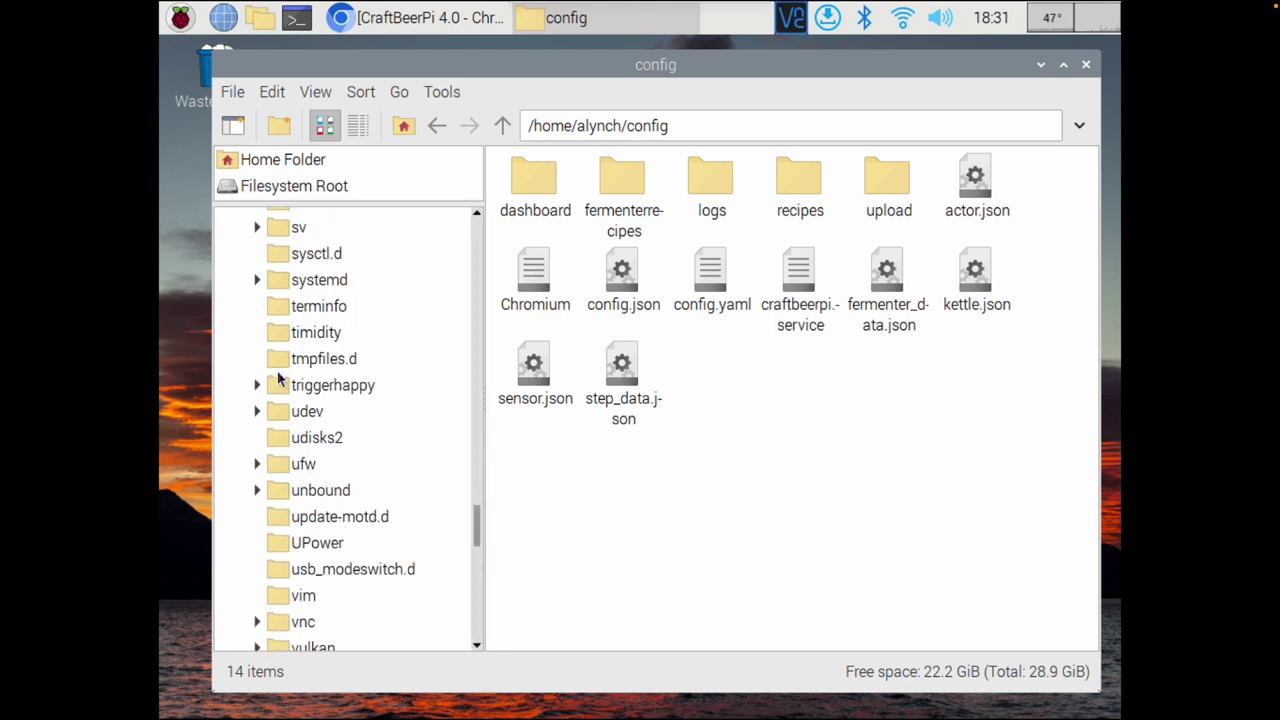
click(257, 280)
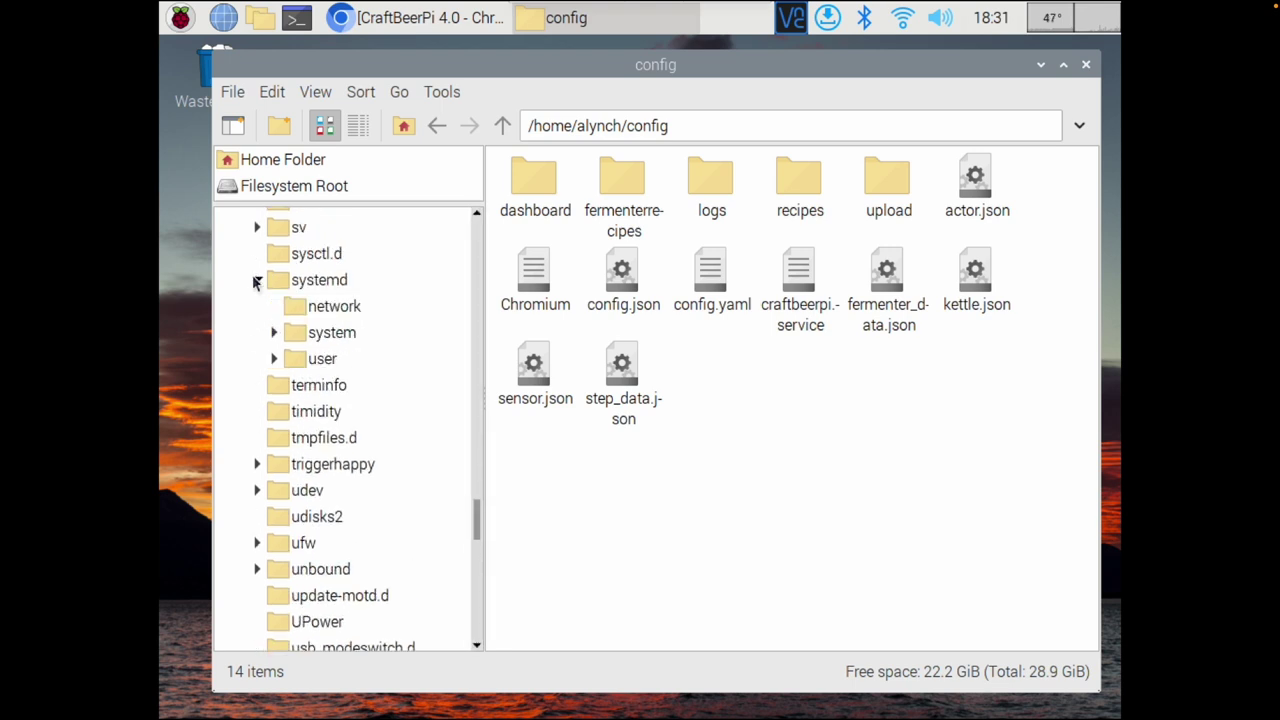
click(274, 333)
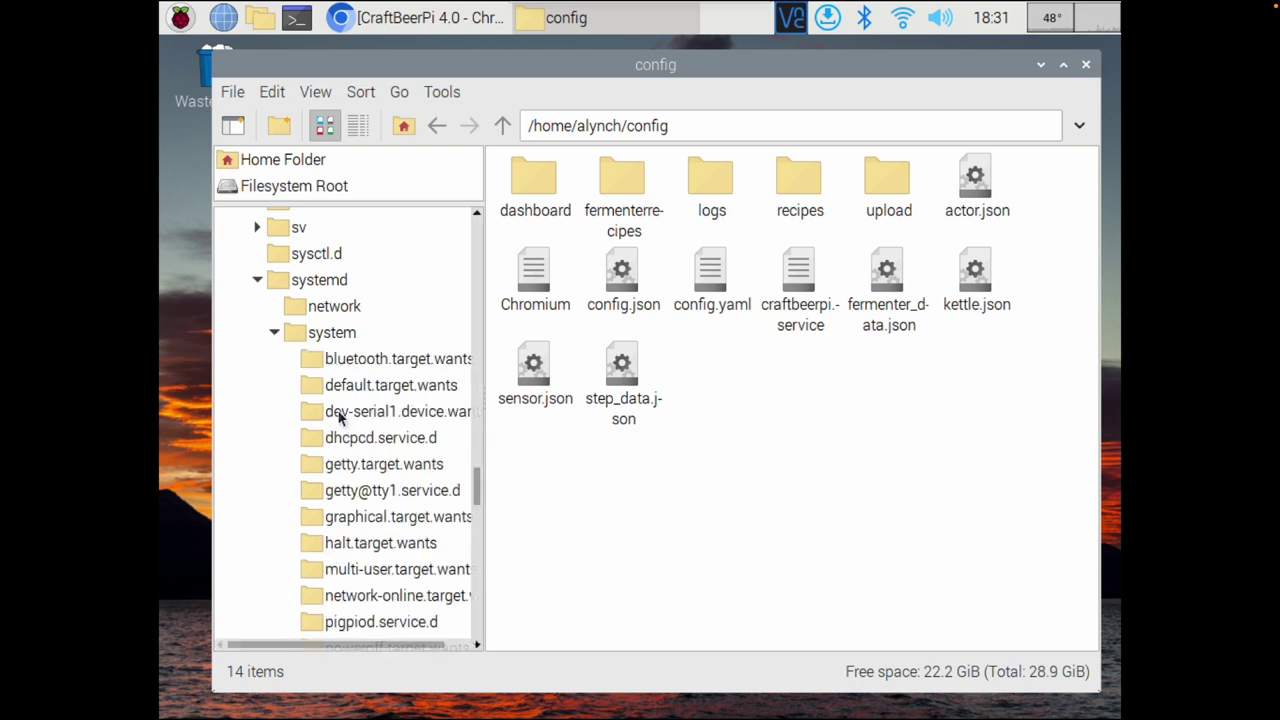
scroll(340, 440, down, 10)
scroll(365, 462, up, 6)
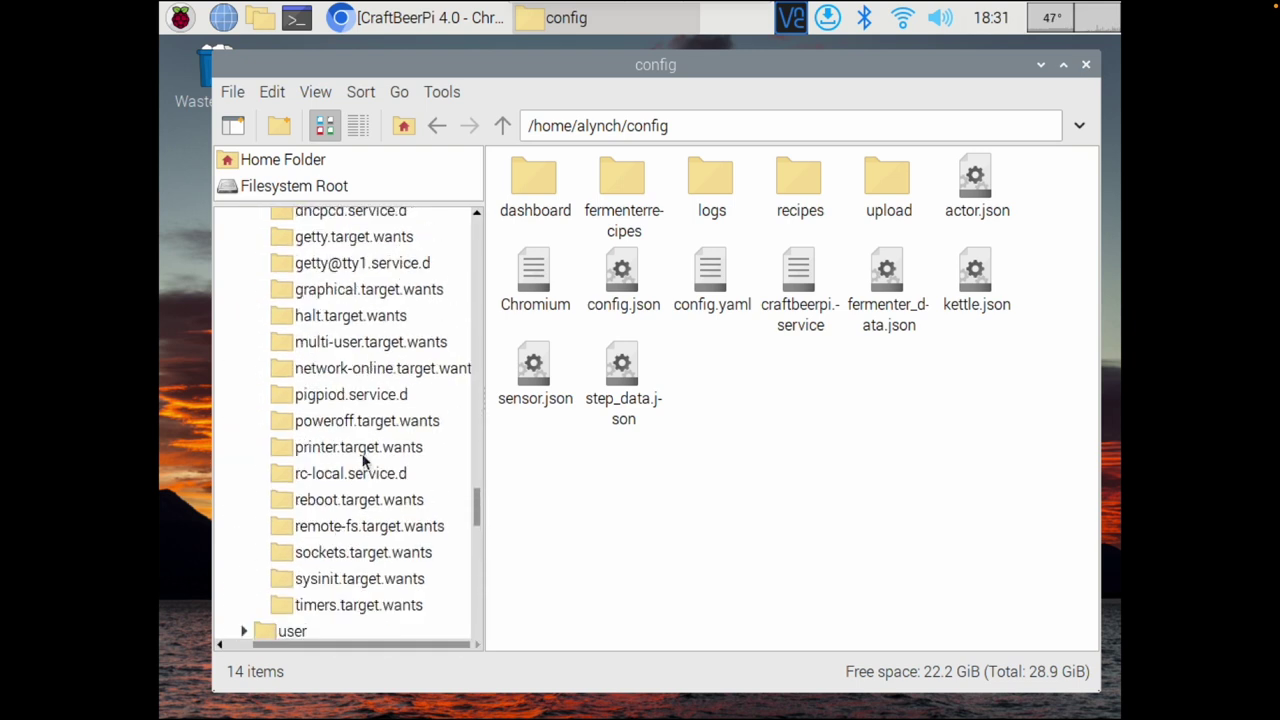
click(364, 343)
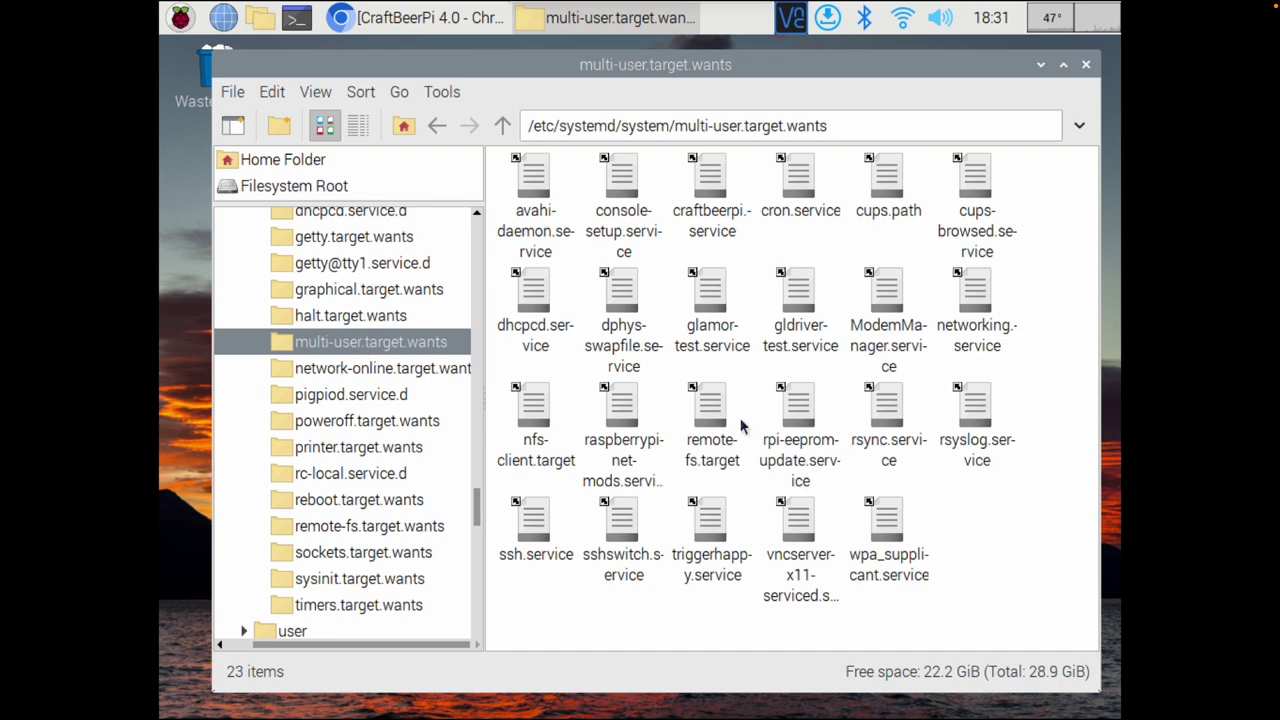
- Open craftbeerpi.service in Geany to check its WorkingDirectory entry, and close the editor
click(705, 195)
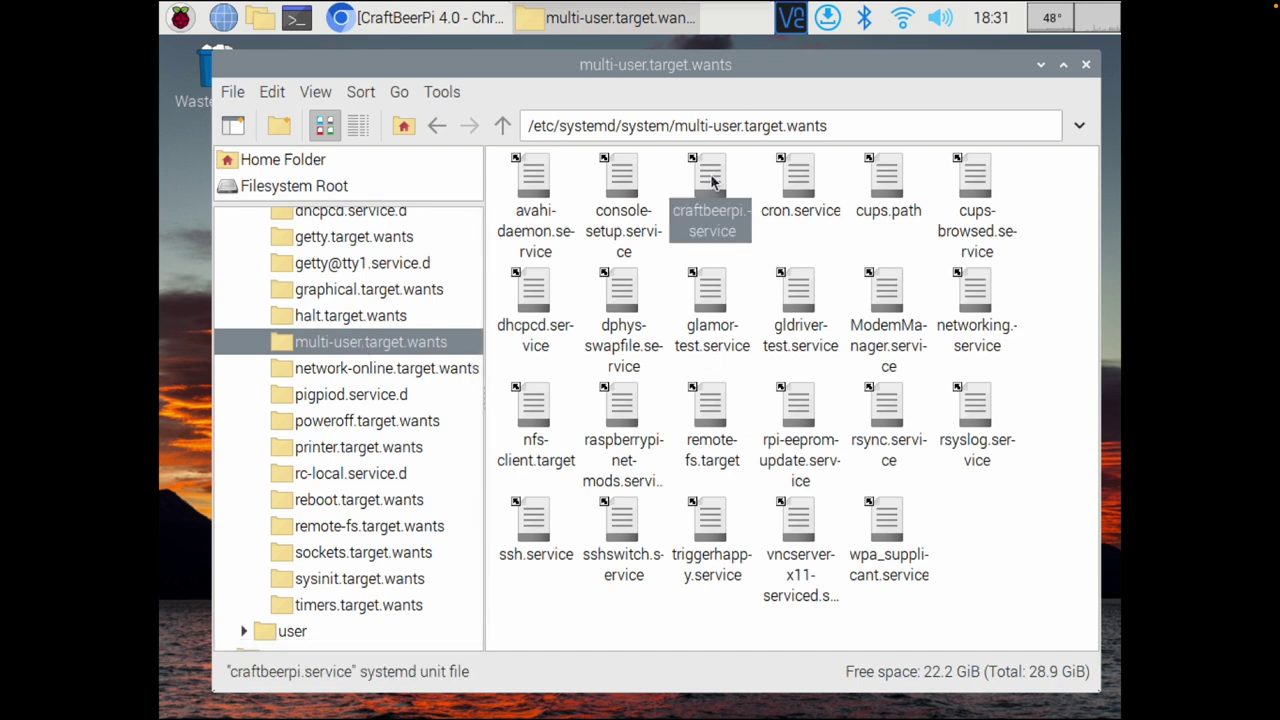
right_click(712, 180)
click(730, 189)
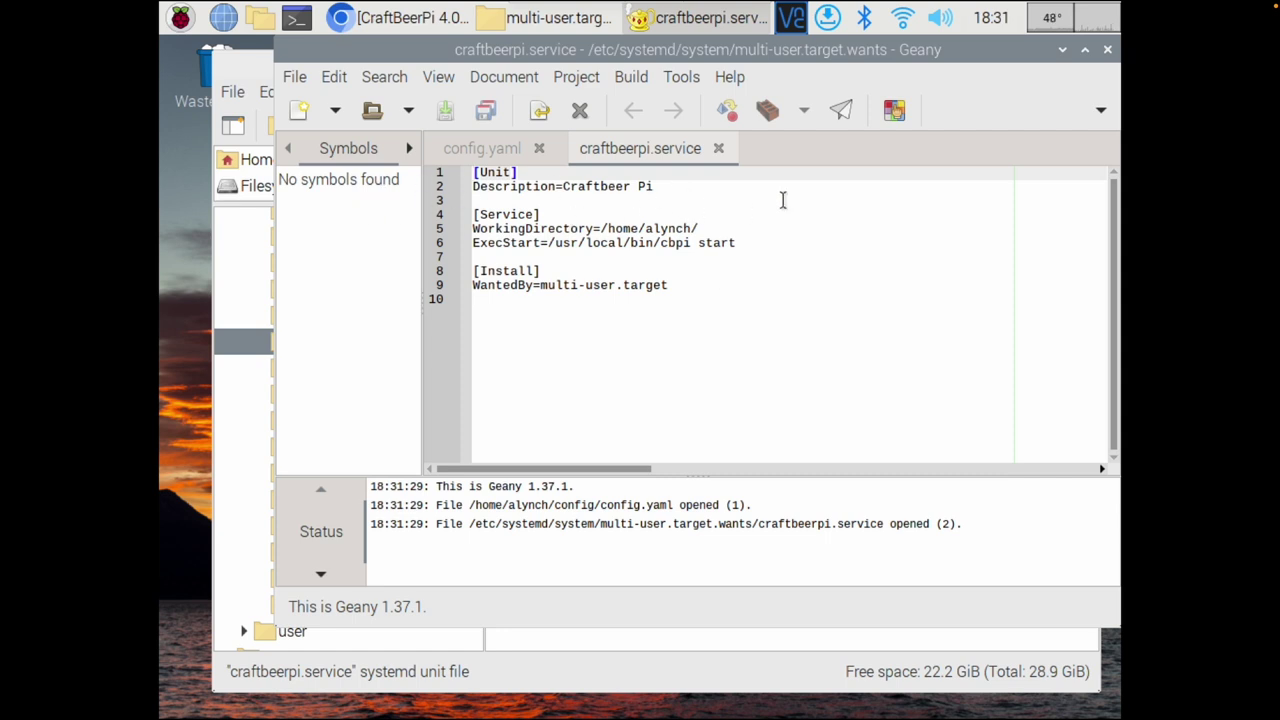
click(1107, 52)
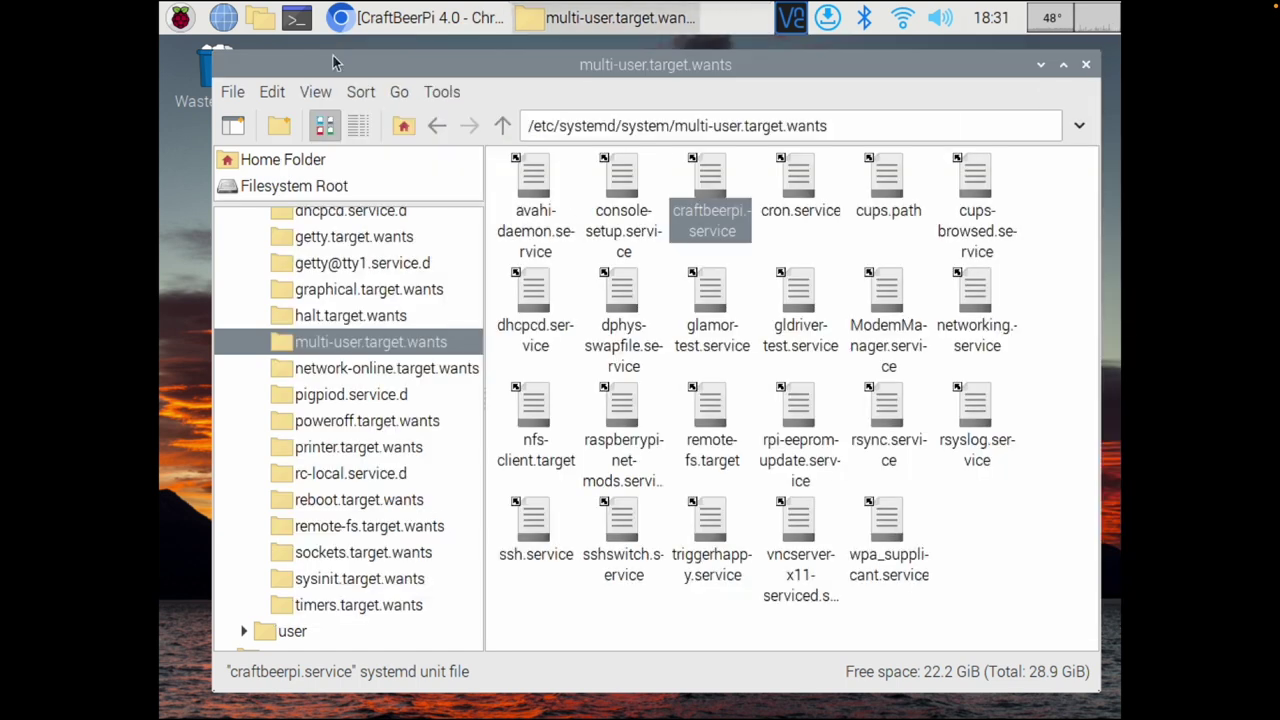
- Launch the file manager with root rights from a terminal using sudo pcmanfm
click(296, 18)
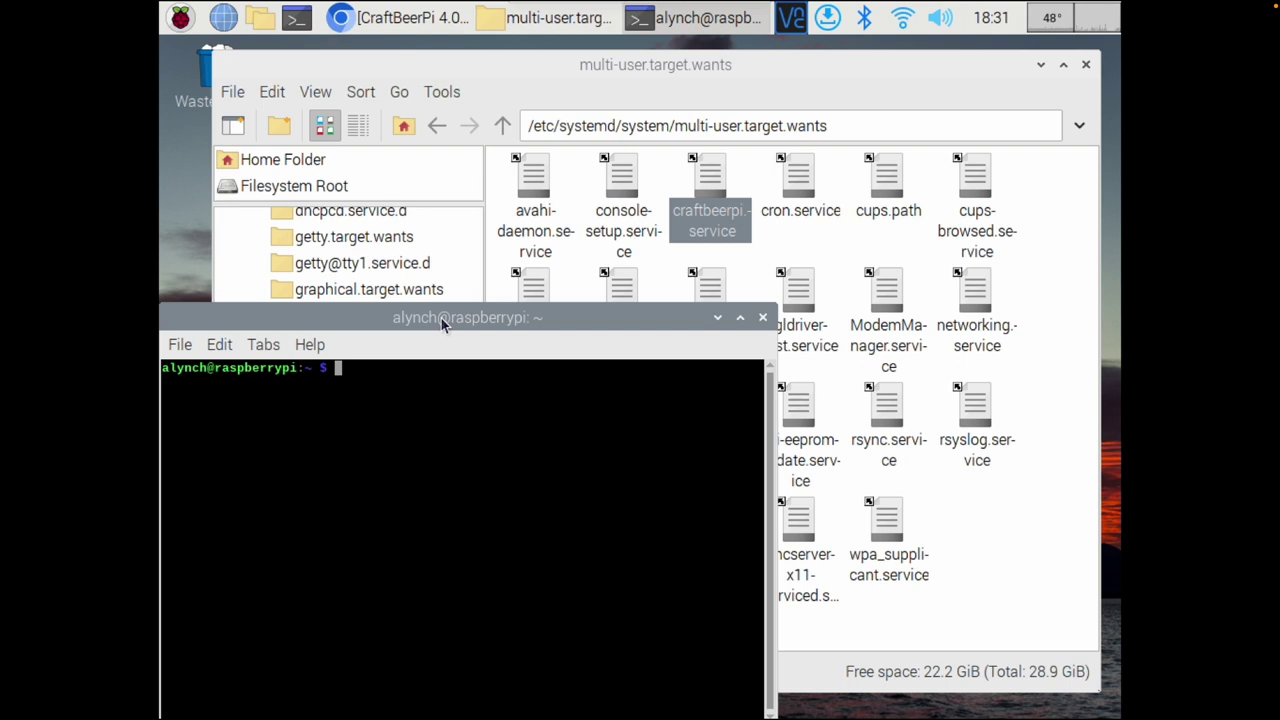
text(sudo f)
key(BackSpace)
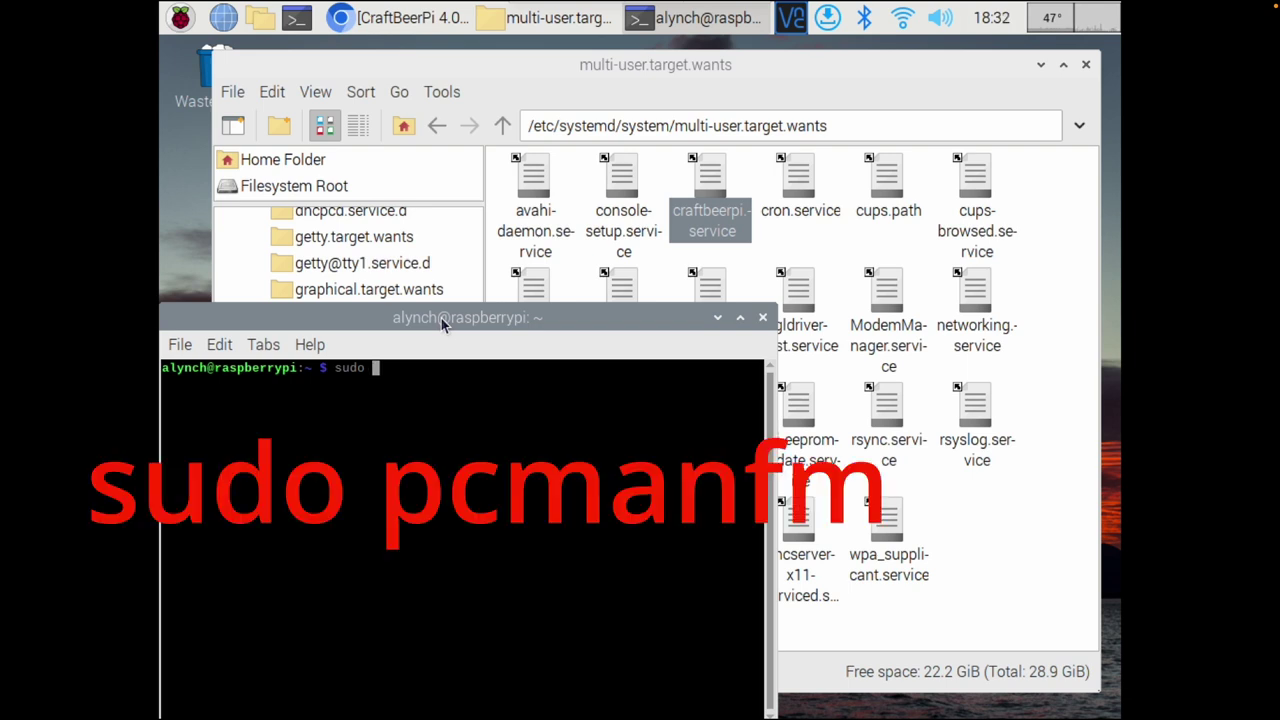
text(pcmanfm)
key(Return)
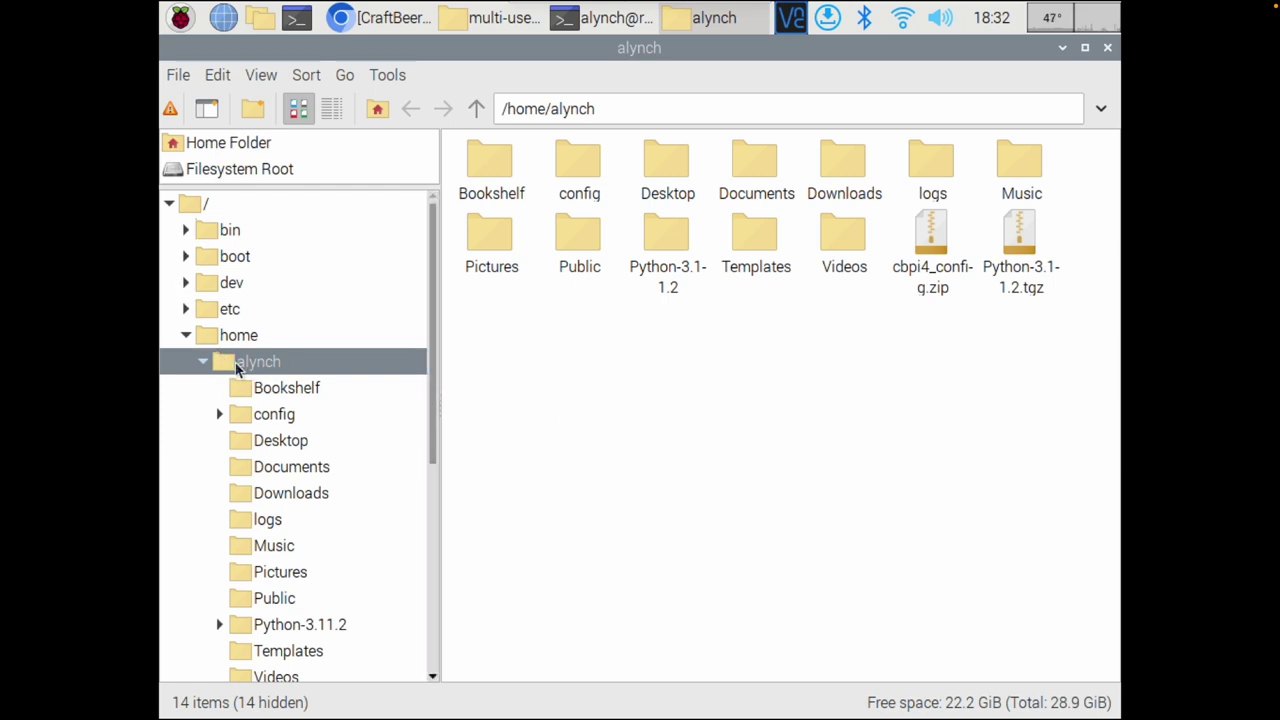
- Open craftbeerpi.service from /etc/systemd/system/multi-user.target.wants through the root file manager
click(185, 311)
scroll(300, 424, down, 15)
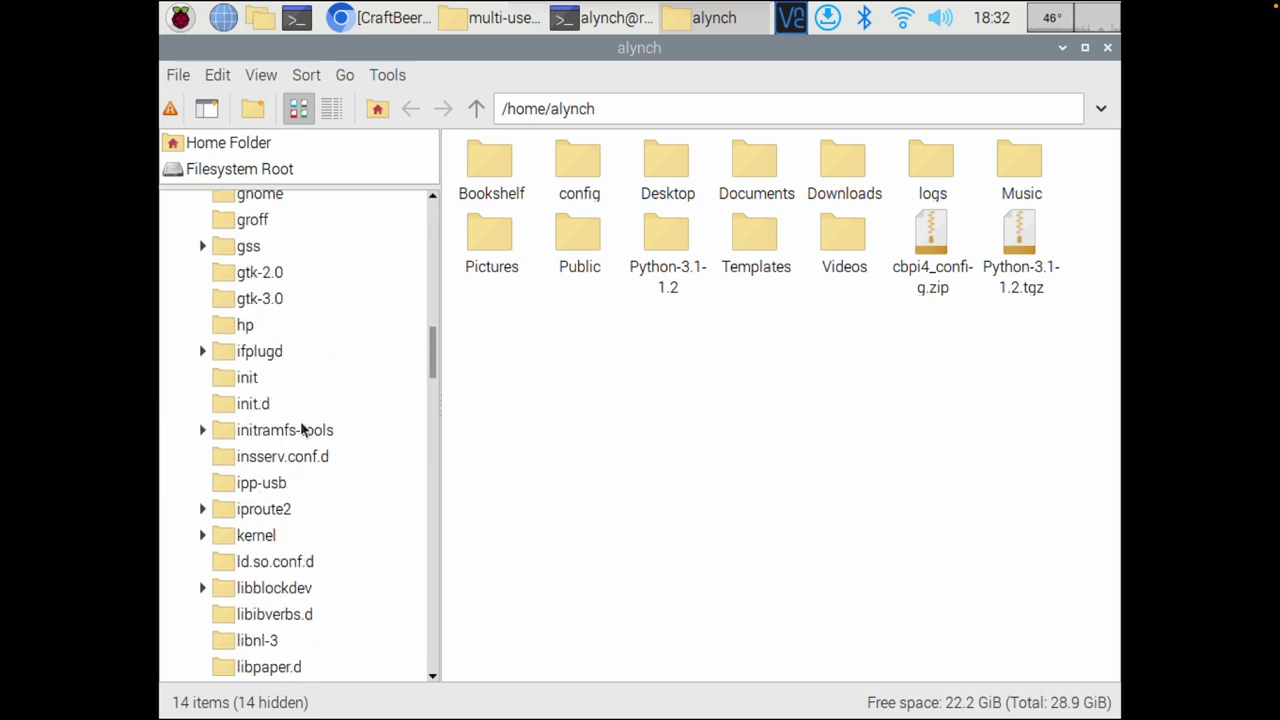
scroll(300, 428, down, 16)
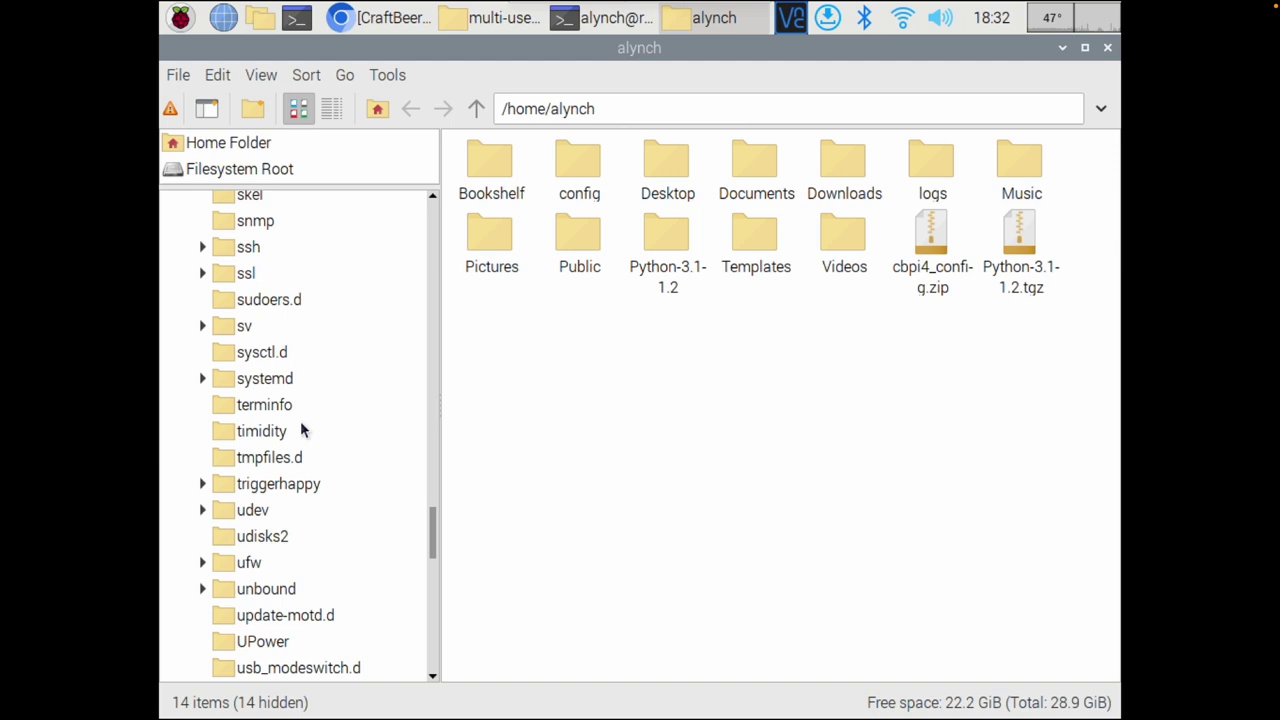
click(202, 378)
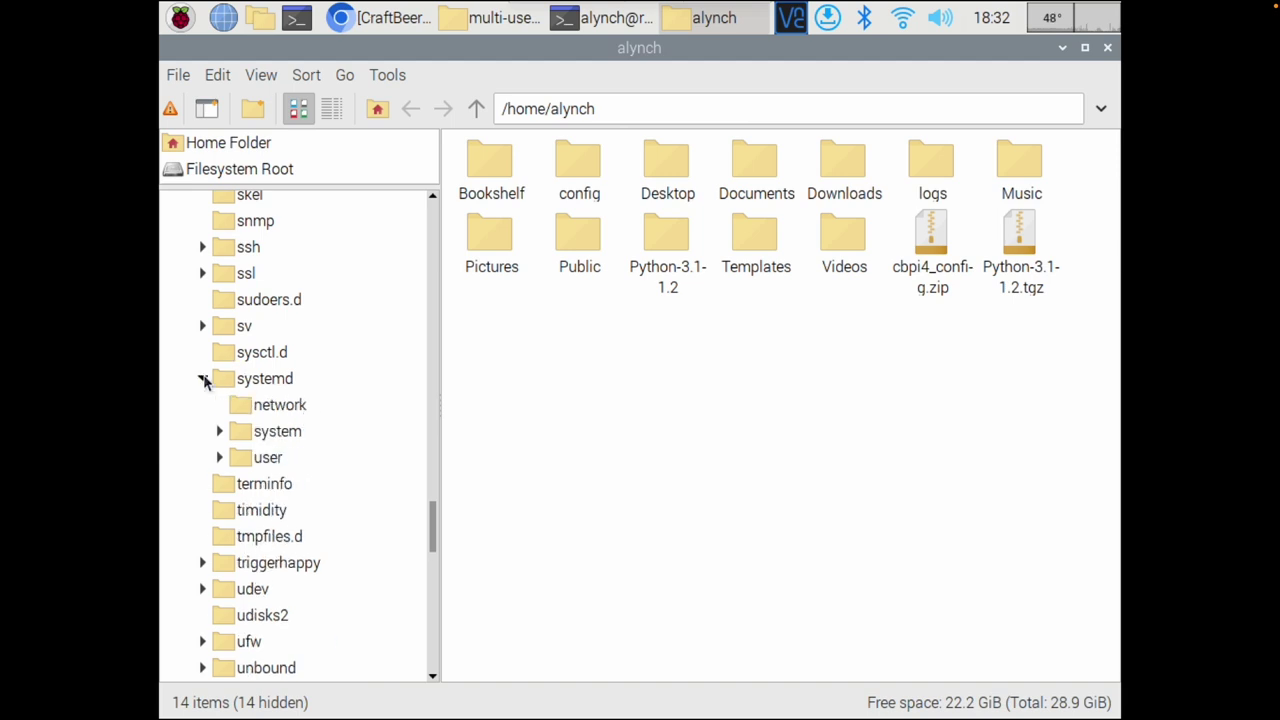
click(219, 431)
scroll(358, 512, down, 5)
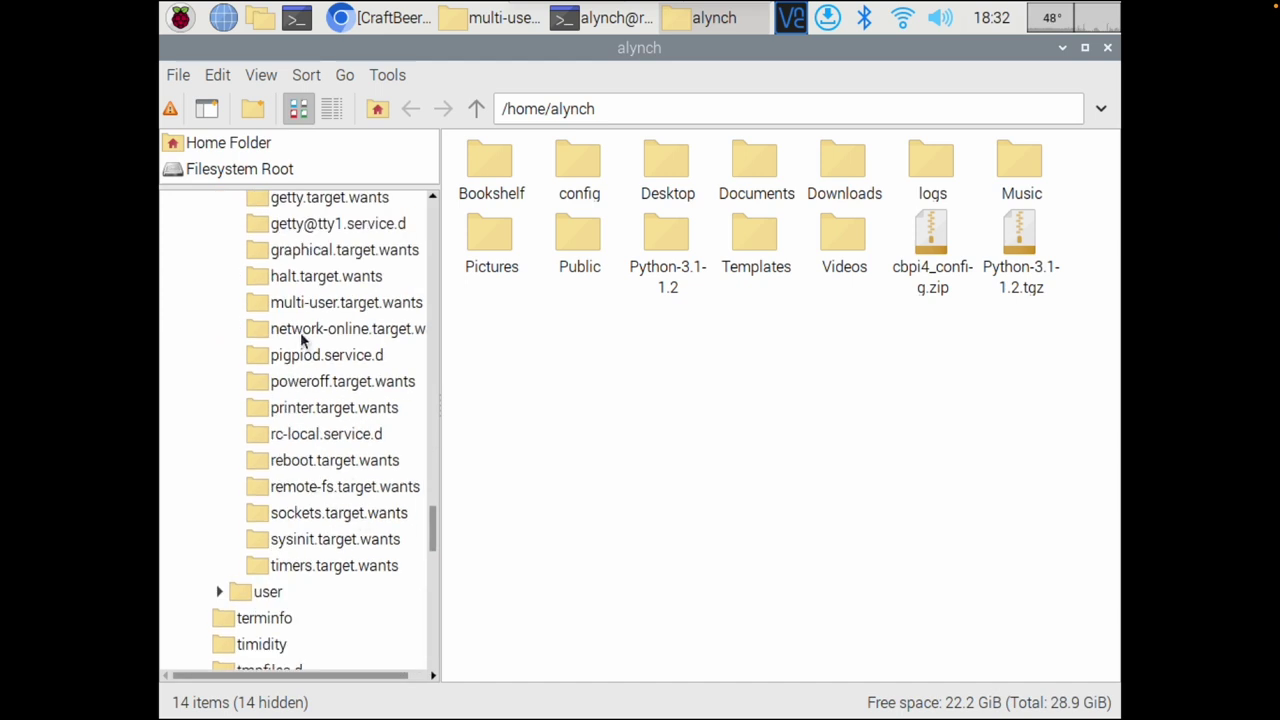
click(300, 304)
click(659, 176)
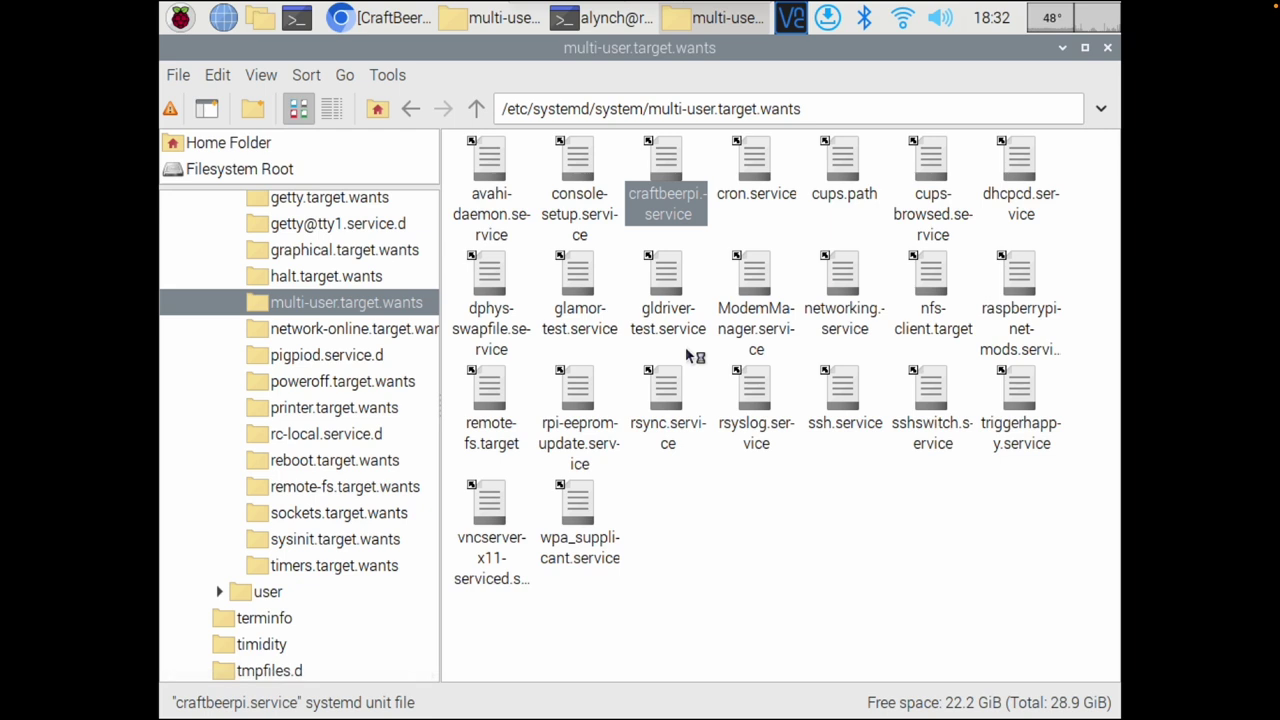
- Remove the trailing slash from the WorkingDirectory path and save, and restore the slash and save again
click(675, 273)
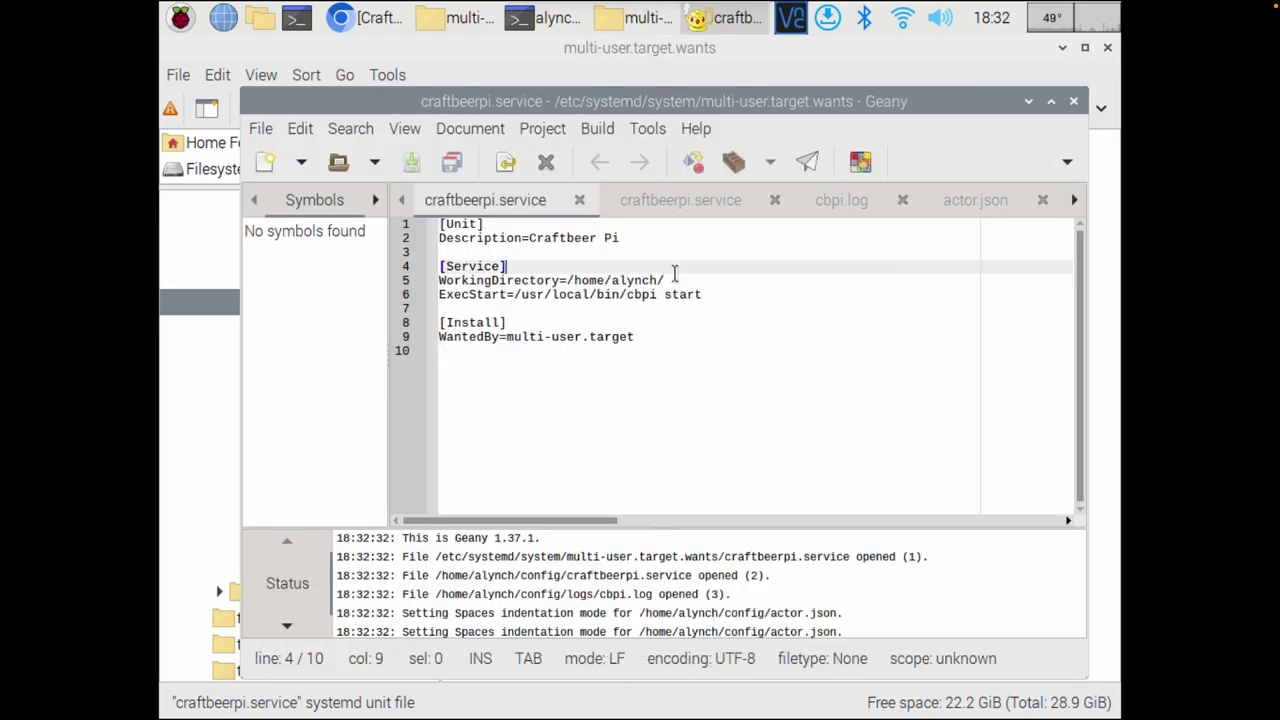
click(672, 280)
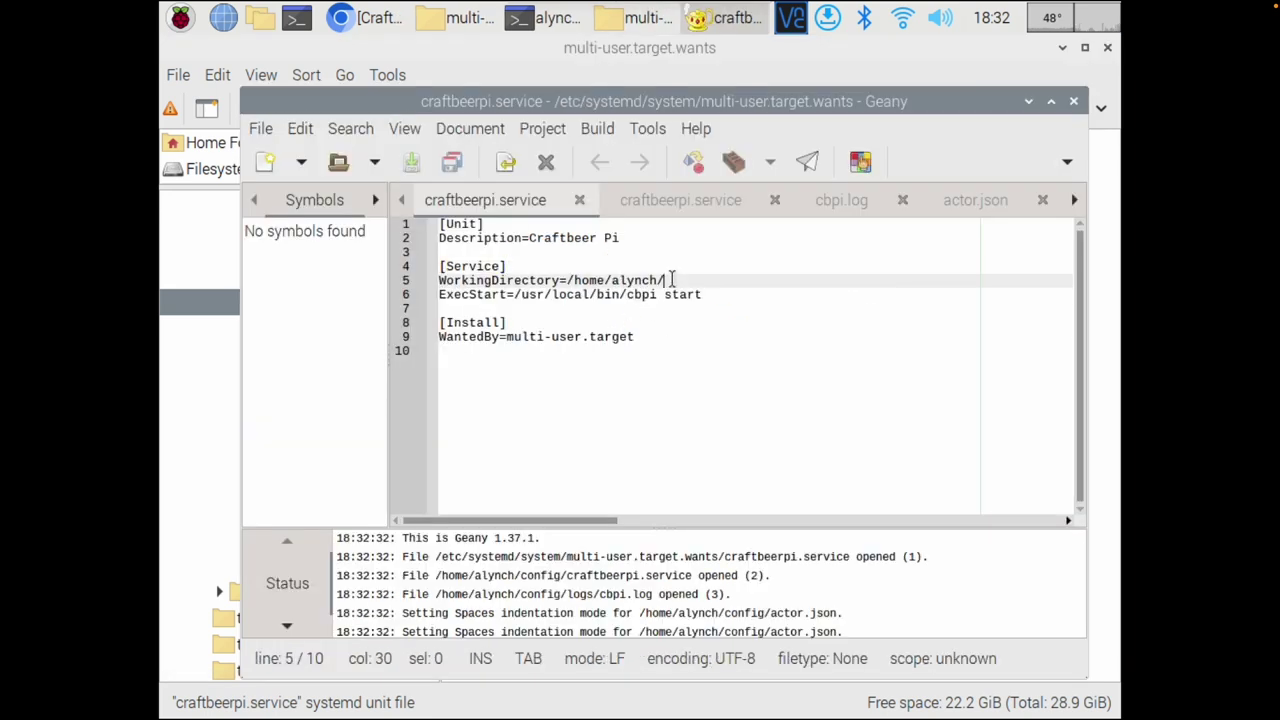
key(BackSpace)
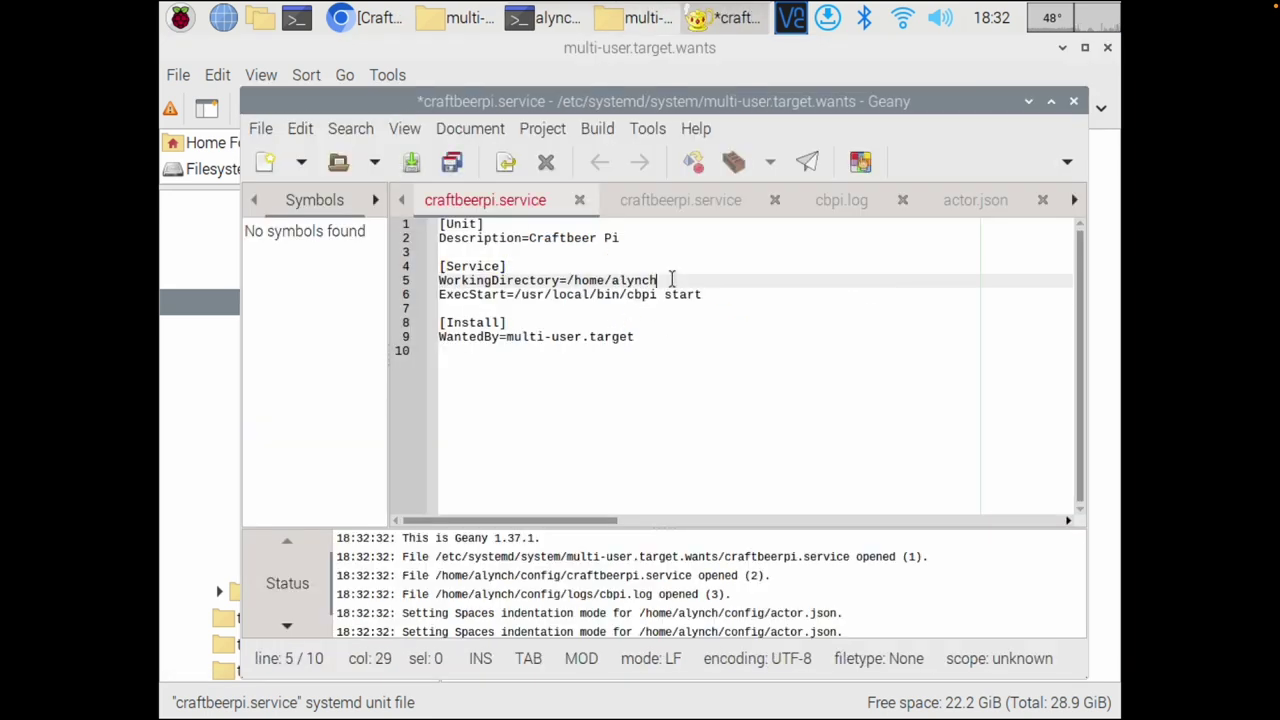
click(452, 162)
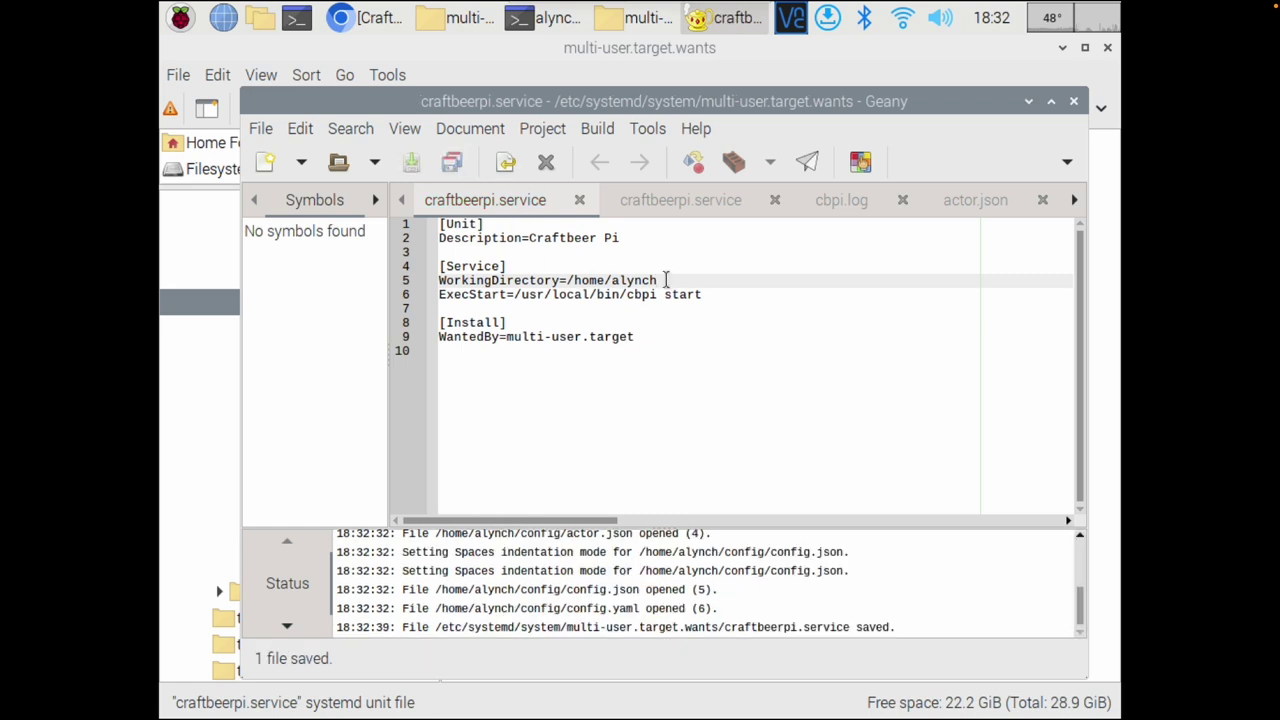
text(/)
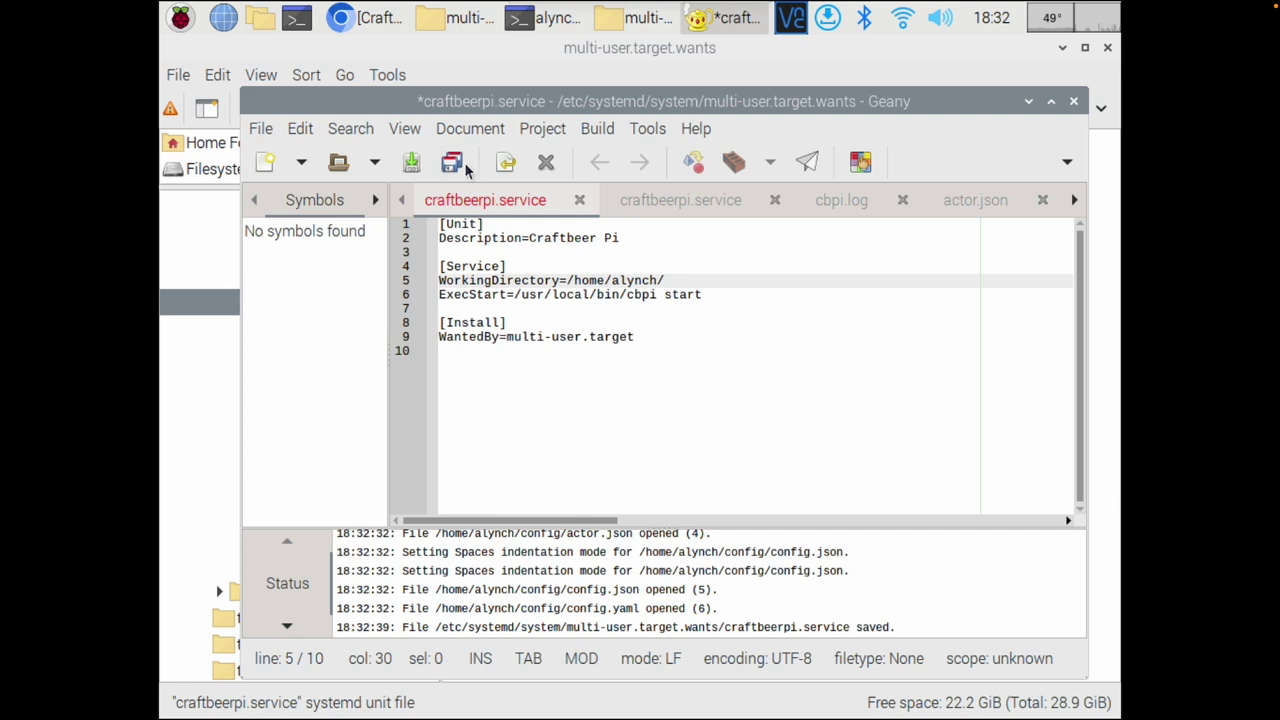
click(456, 164)
- Try /home/pi/ as the WorkingDirectory path and restore the account's own home folder path
drag(667, 280, 608, 279)
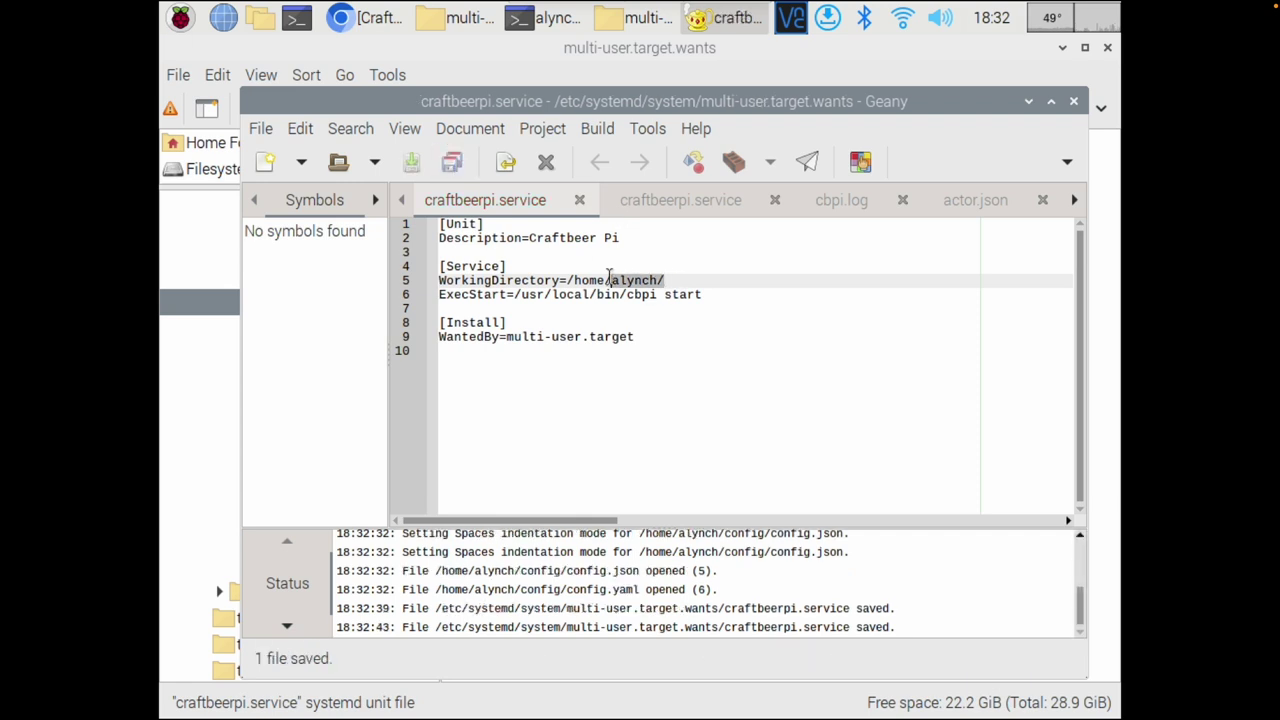
text(pi)
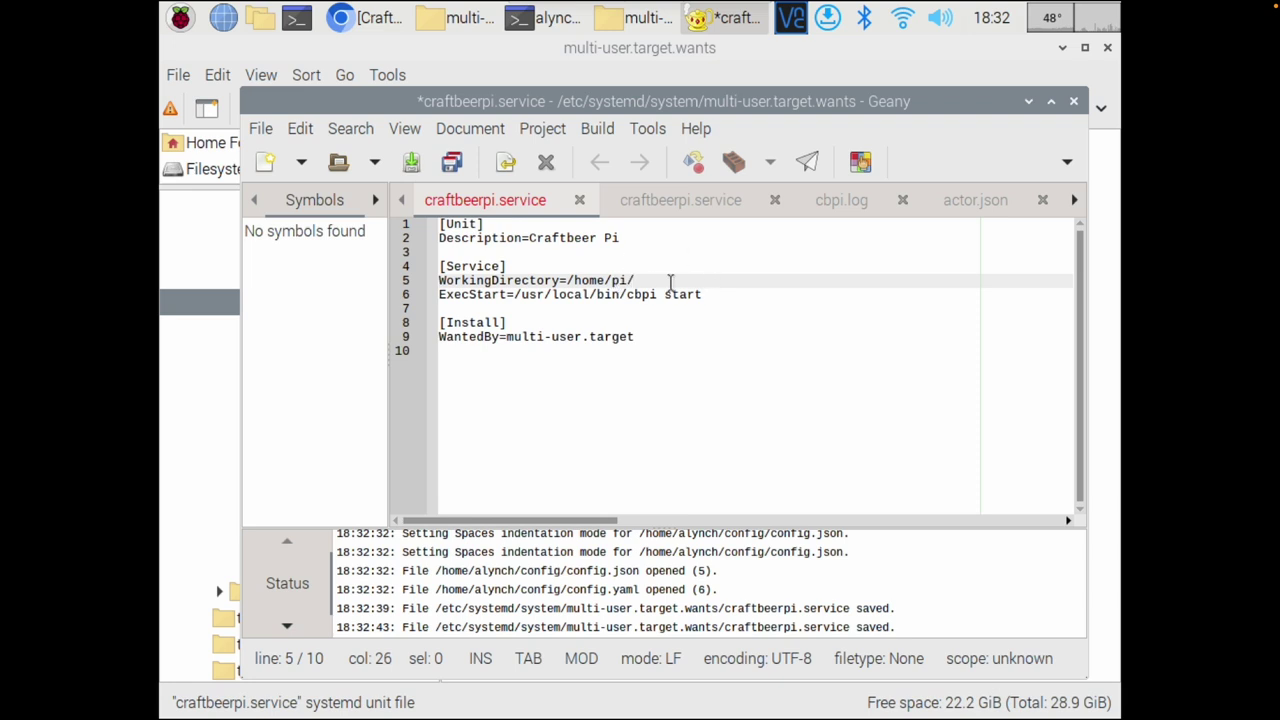
key(BackSpace)
key(BackSpace)
key(BackSpace)
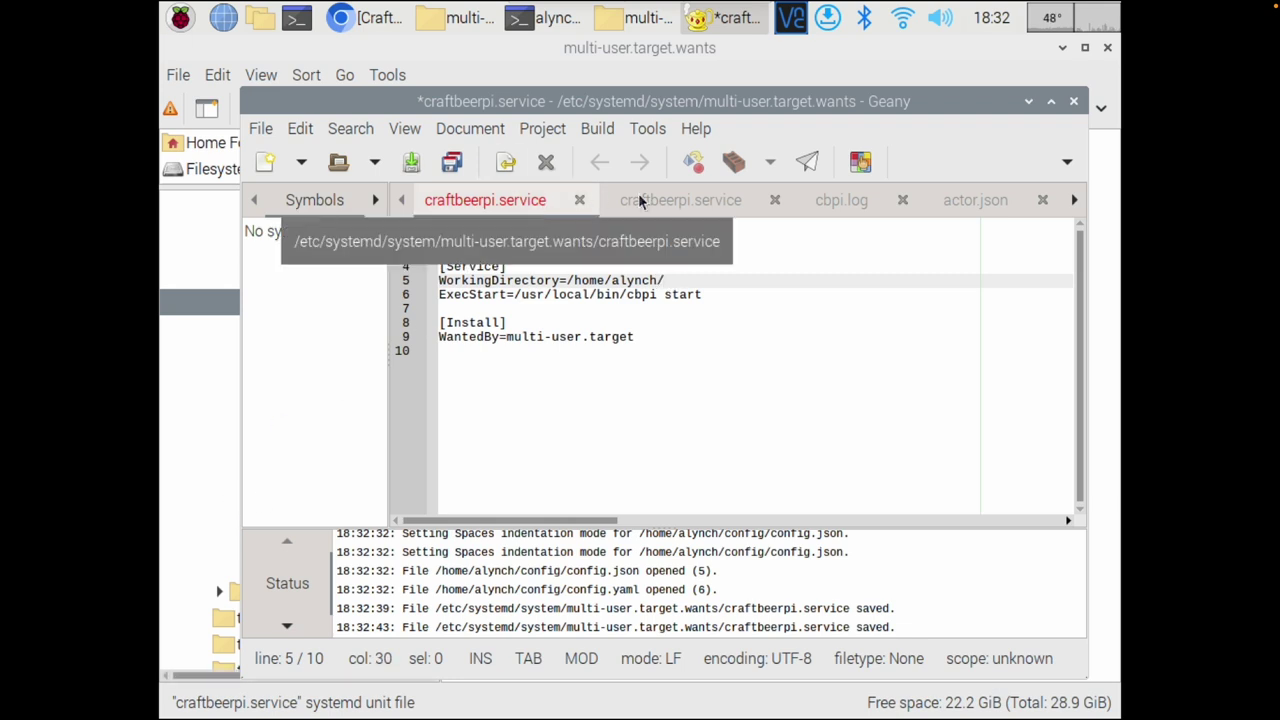
- Save craftbeerpi.service and close the editor
click(455, 168)
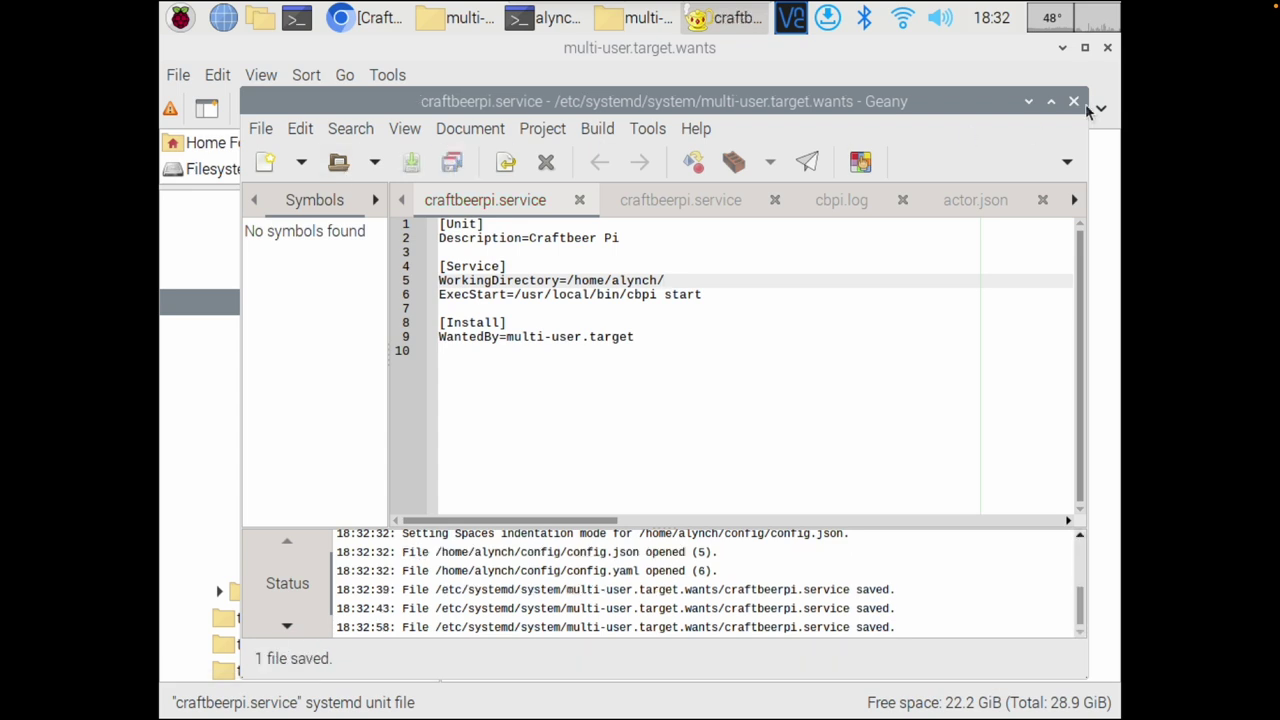
click(1074, 101)
scroll(338, 560, down, 8)
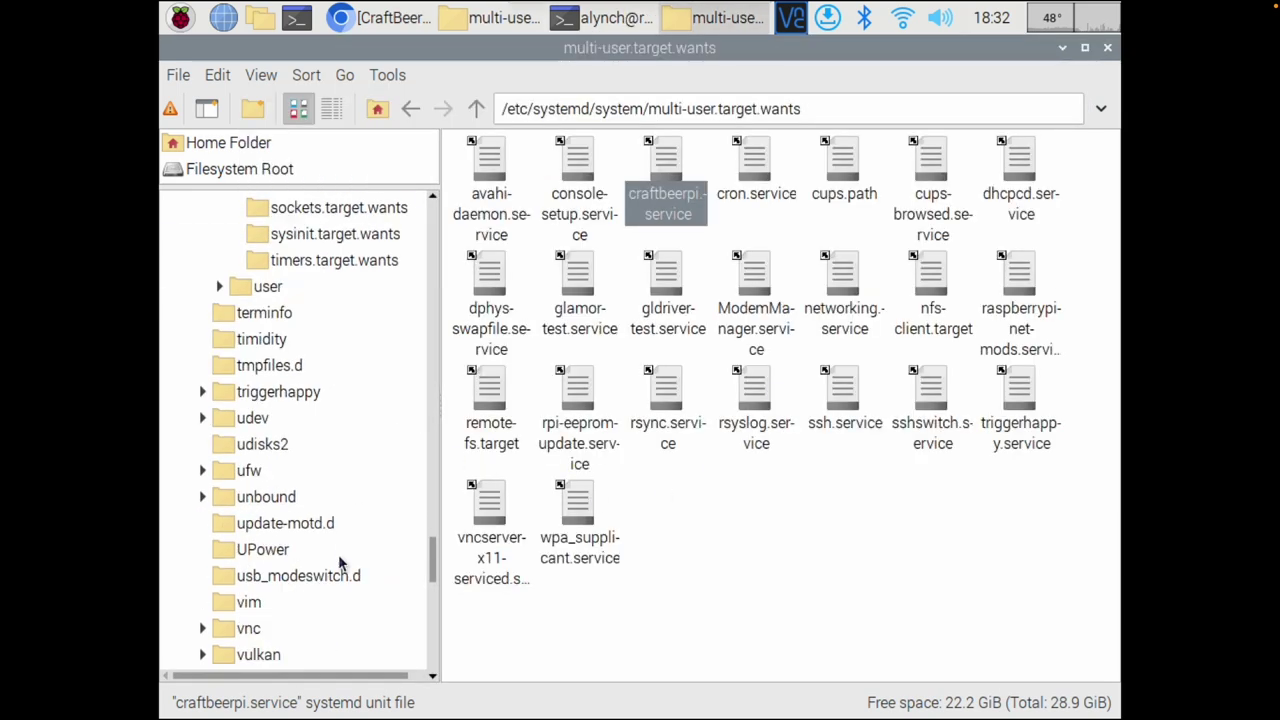
scroll(338, 560, up, 2)
scroll(338, 560, down, 3)
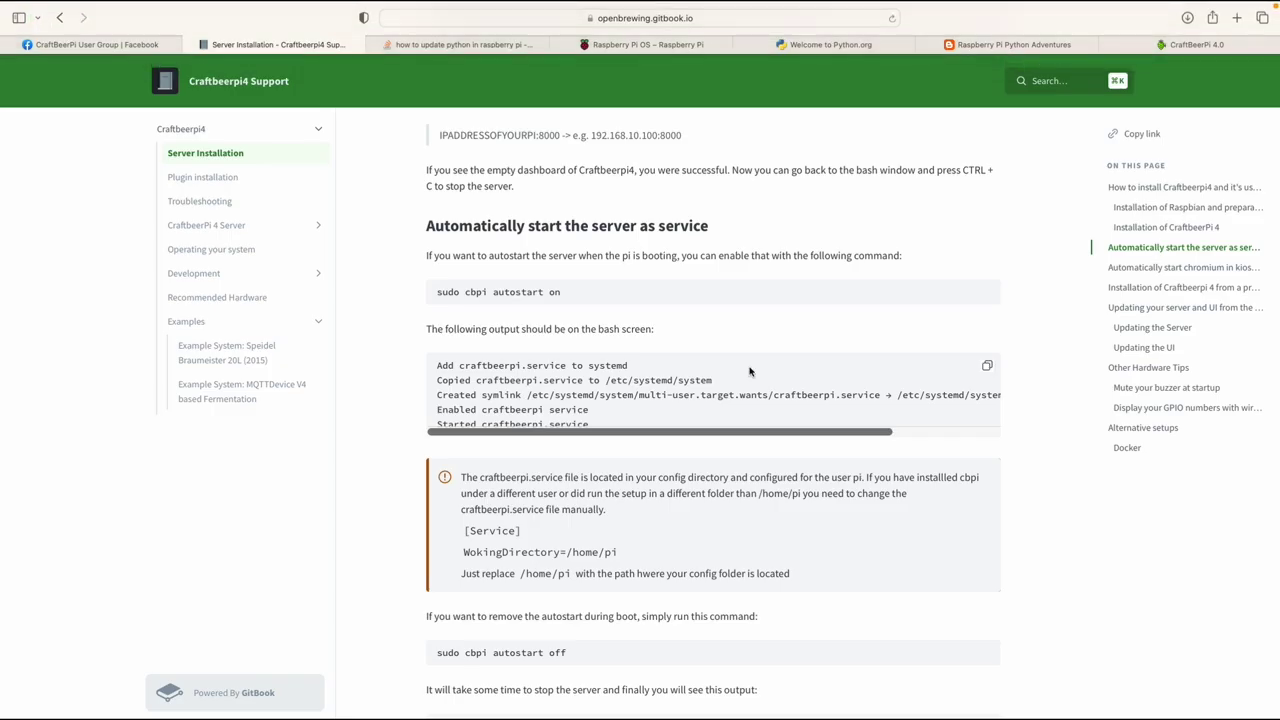
- Review the server installation guide's section on starting the server automatically, including its autostart, stop, manual start and restart commands
scroll(749, 371, down, 20)
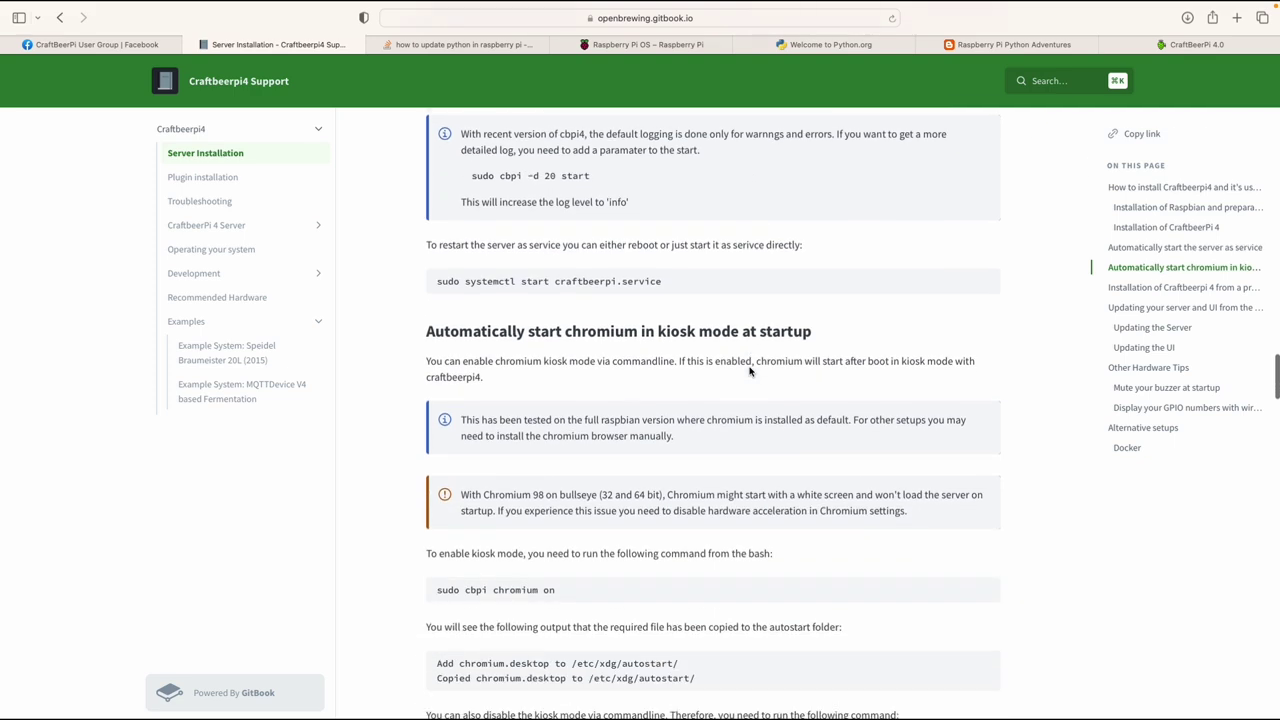
scroll(749, 371, down, 18)
scroll(749, 371, up, 8)
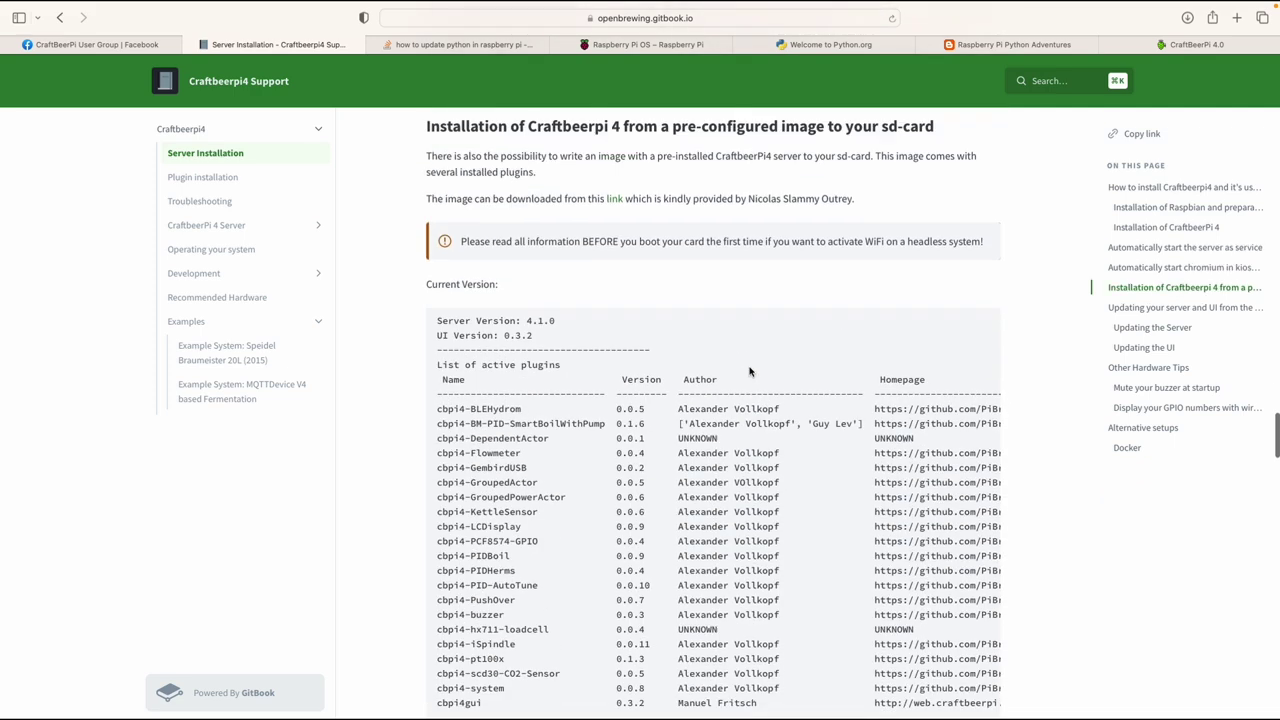
scroll(749, 371, up, 12)
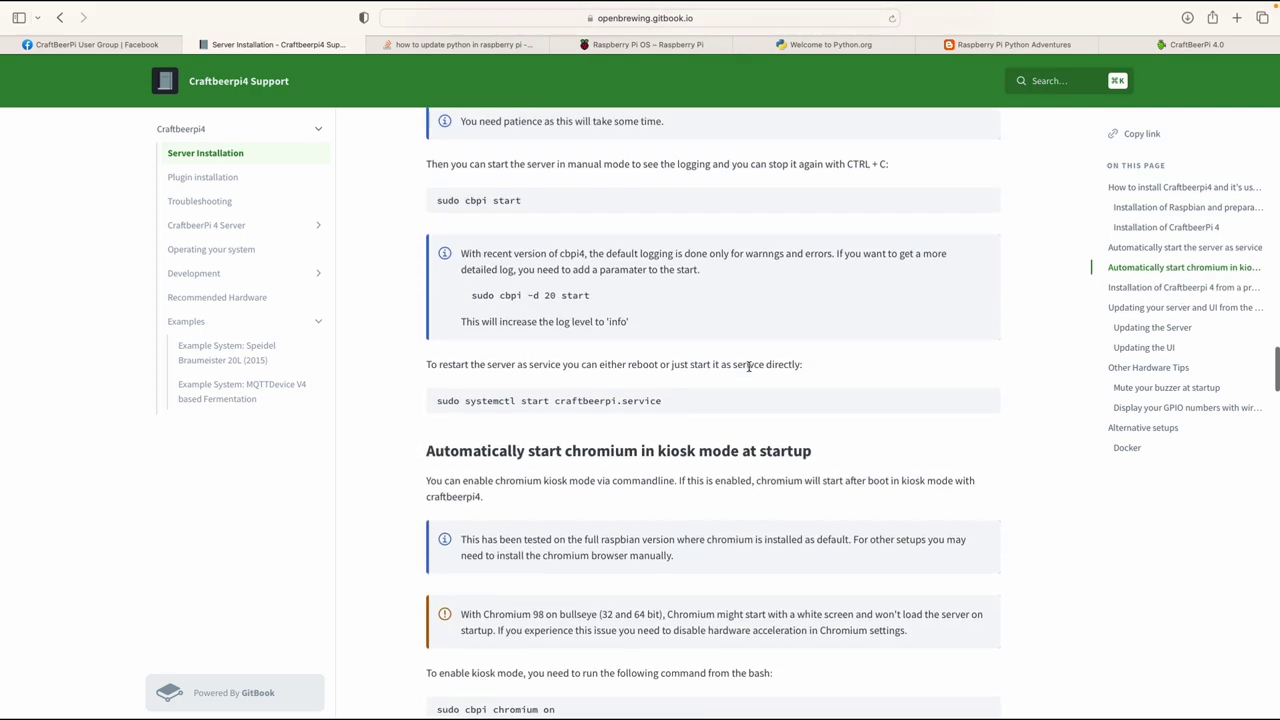
scroll(749, 366, up, 10)
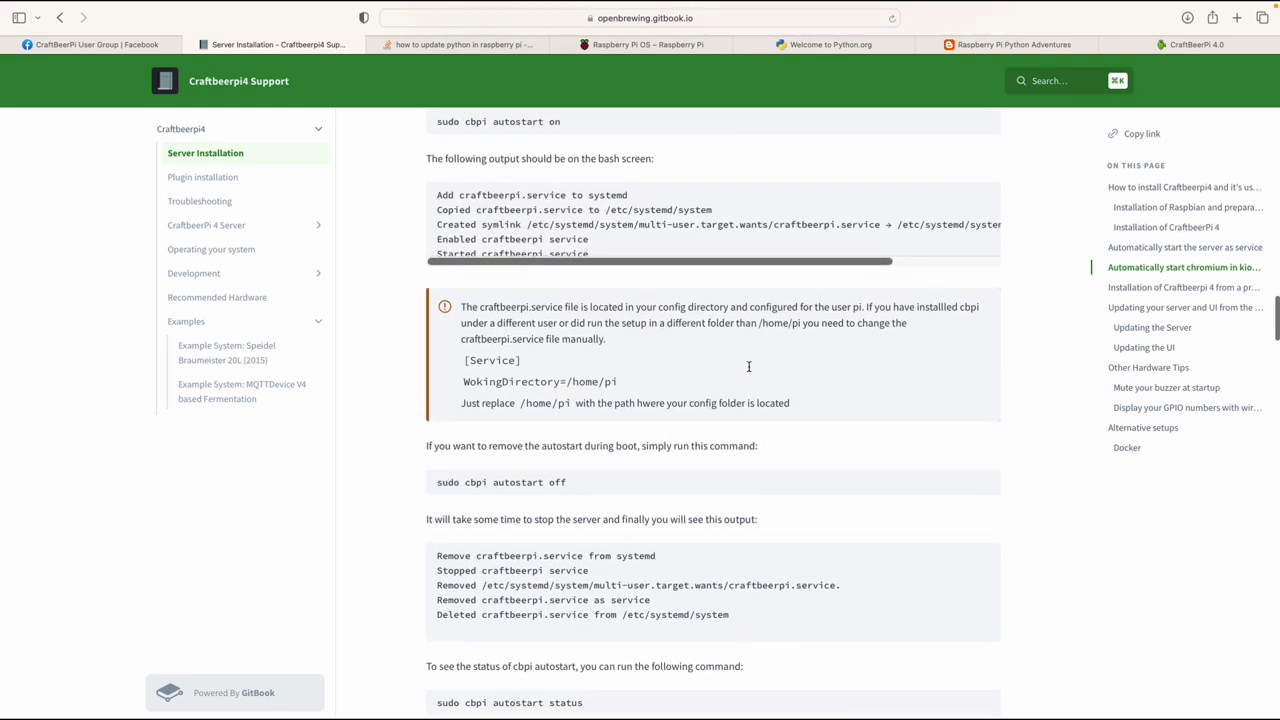
scroll(748, 366, up, 3)
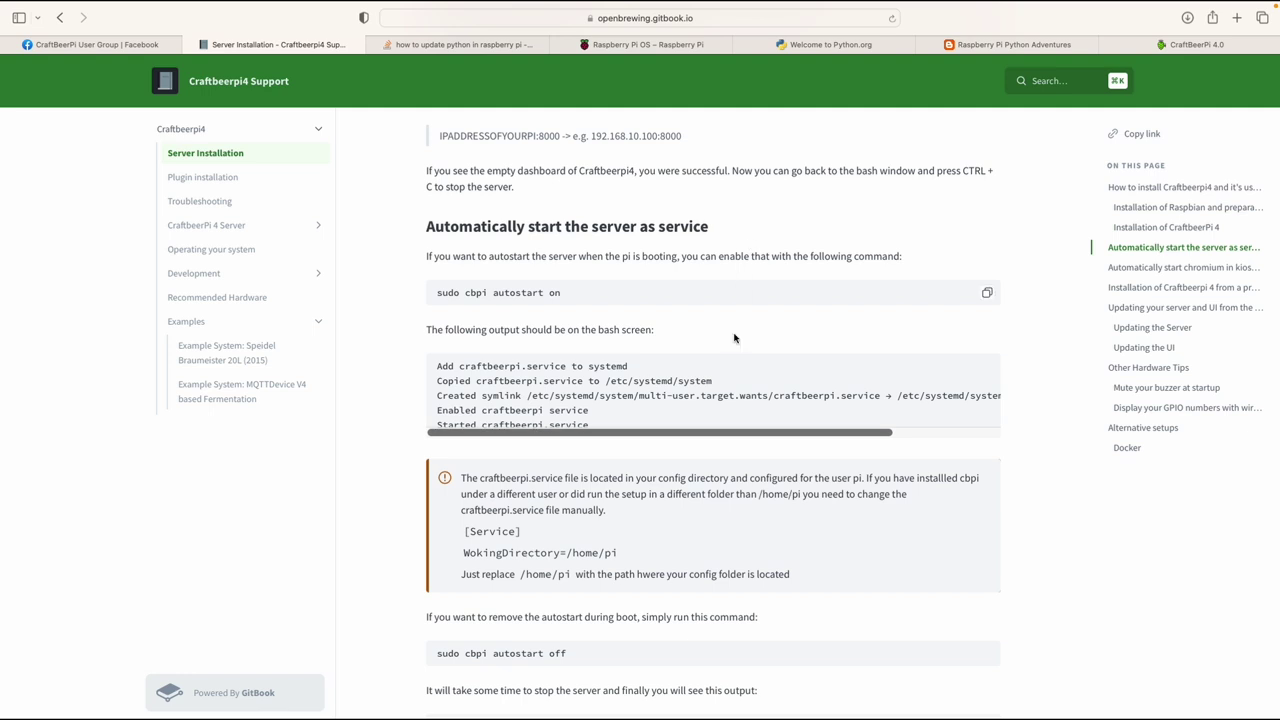
scroll(734, 338, down, 1)
scroll(730, 380, up, 1)
scroll(727, 418, down, 4)
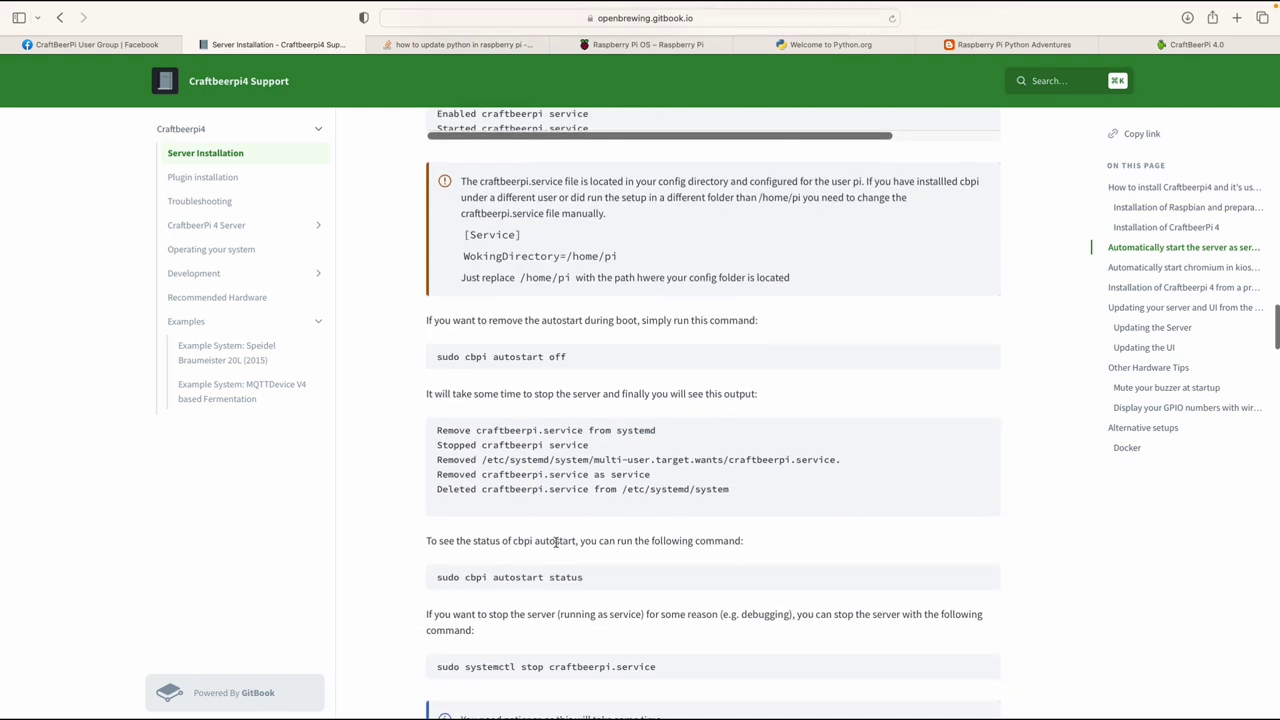
scroll(680, 471, down, 5)
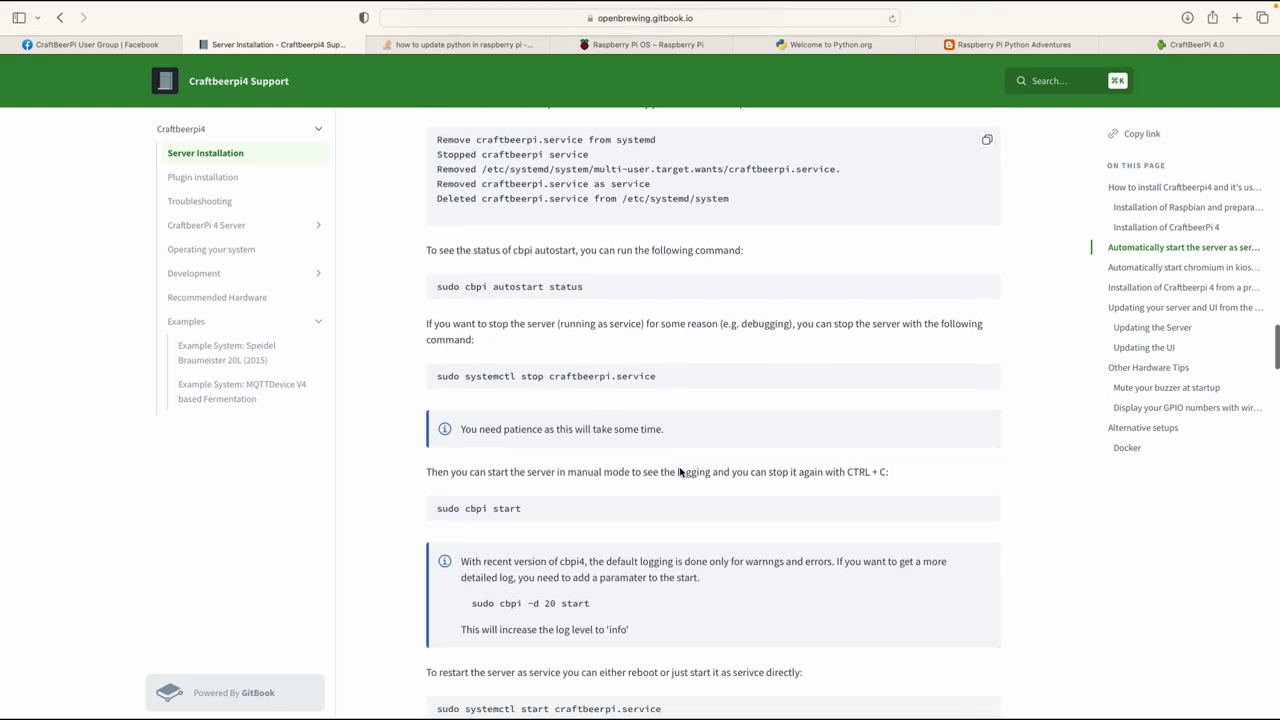
scroll(680, 471, down, 3)
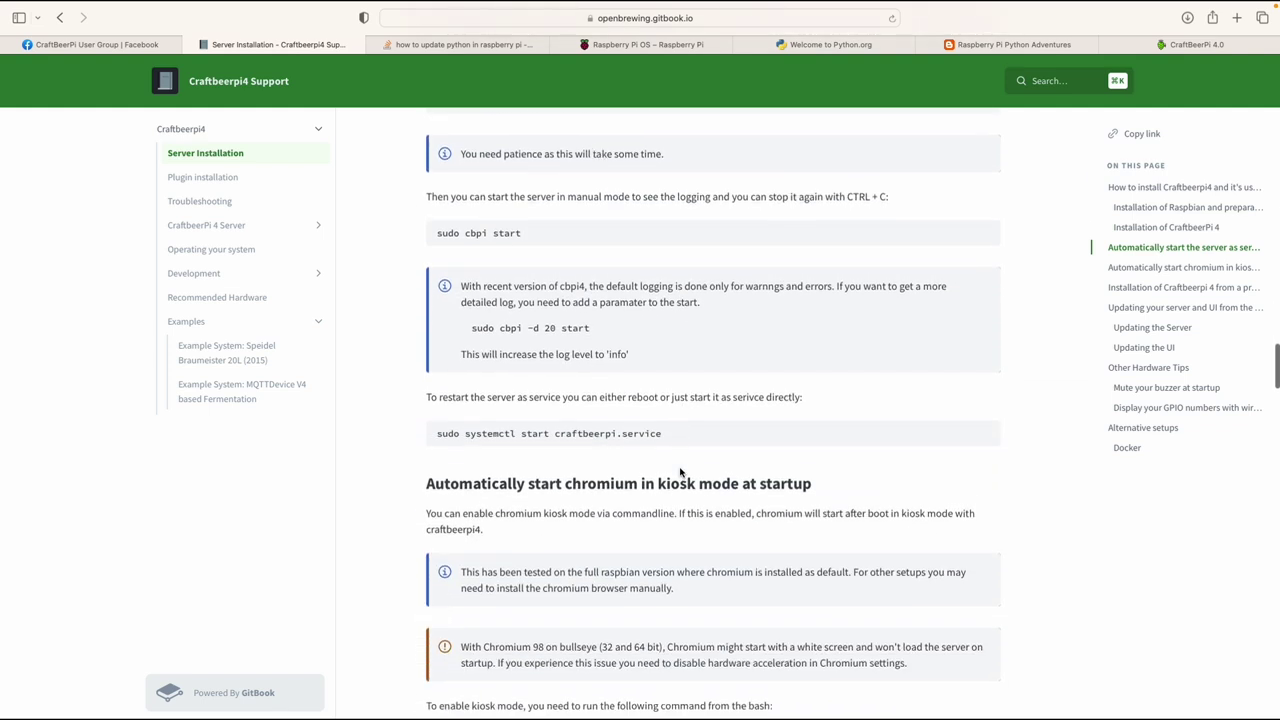
- Examine the guide's Chromium kiosk mode commands and the section on installing Craftbeerpi 4 from a pre-configured SD-card image
scroll(680, 471, down, 4)
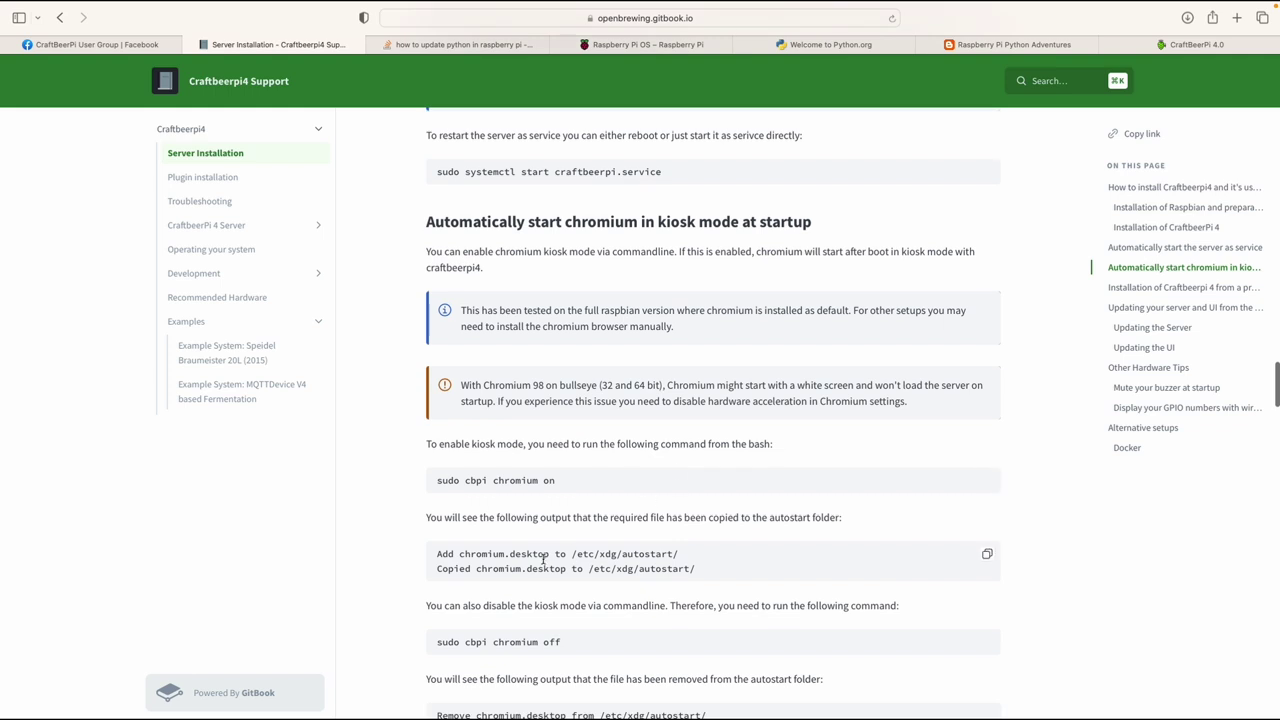
mouse_move(513, 505)
scroll(757, 465, down, 10)
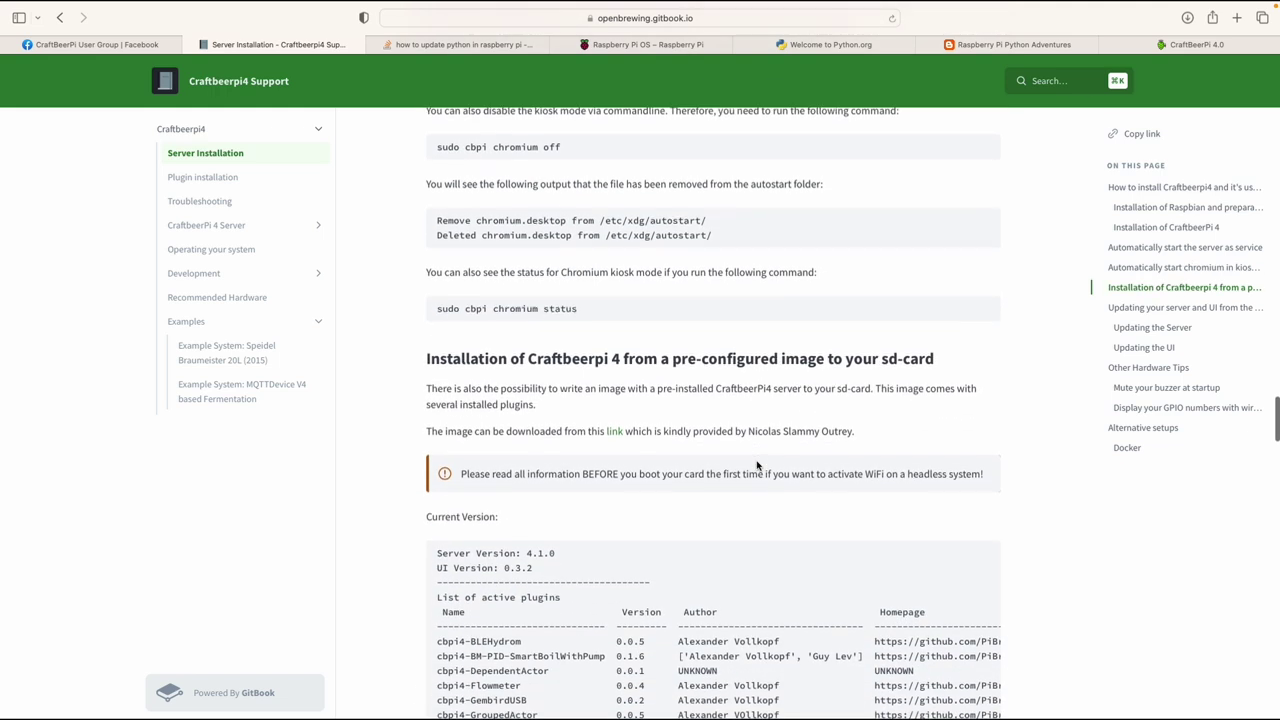
scroll(757, 465, up, 6)
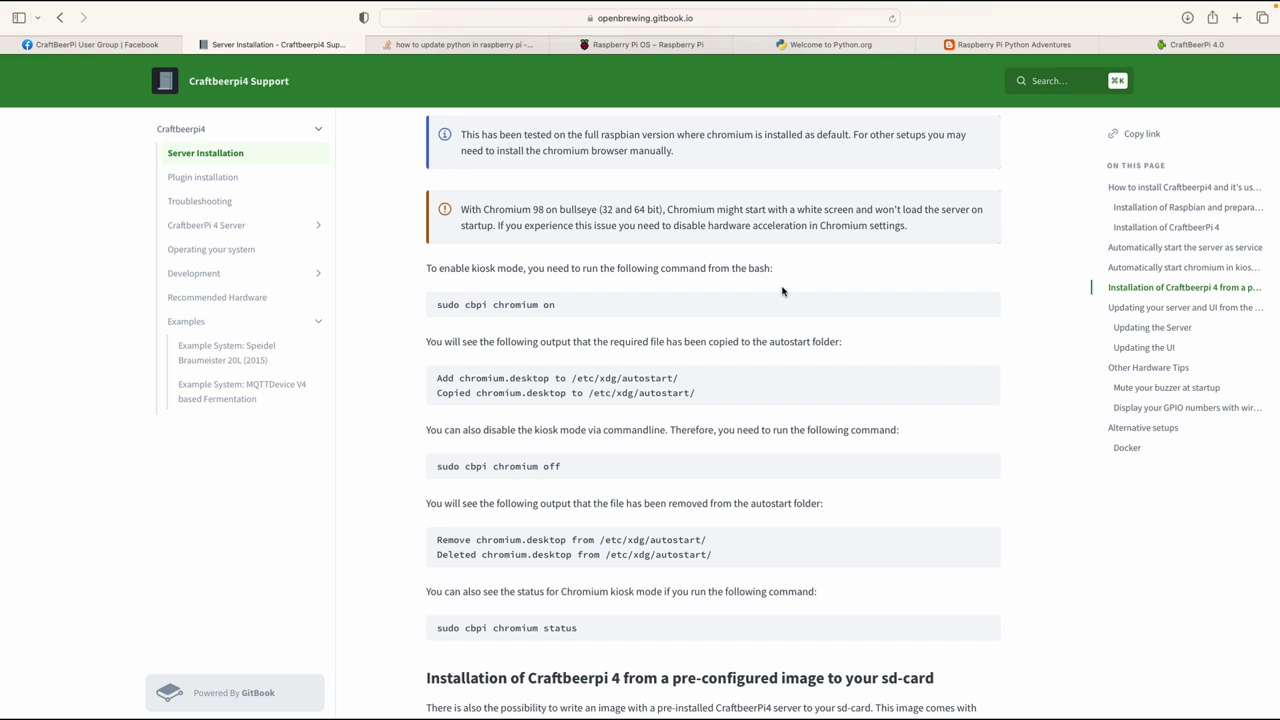
scroll(927, 575, down, 6)
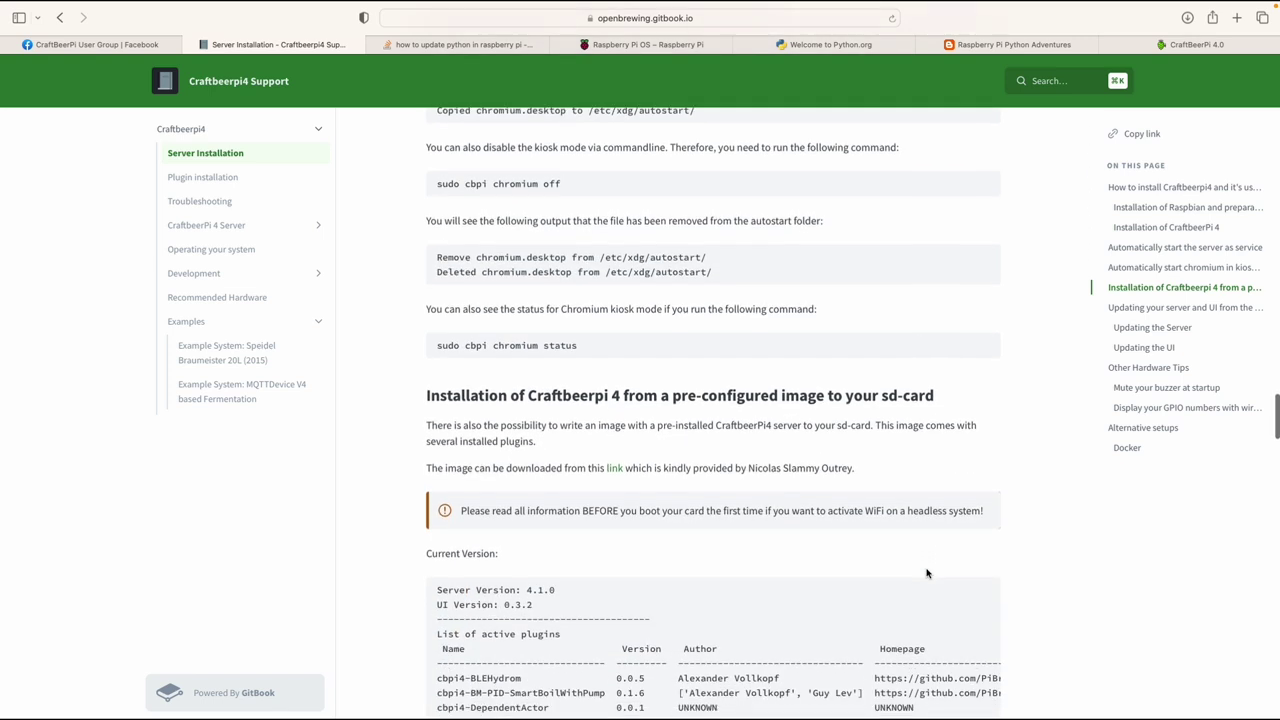
scroll(776, 395, down, 9)
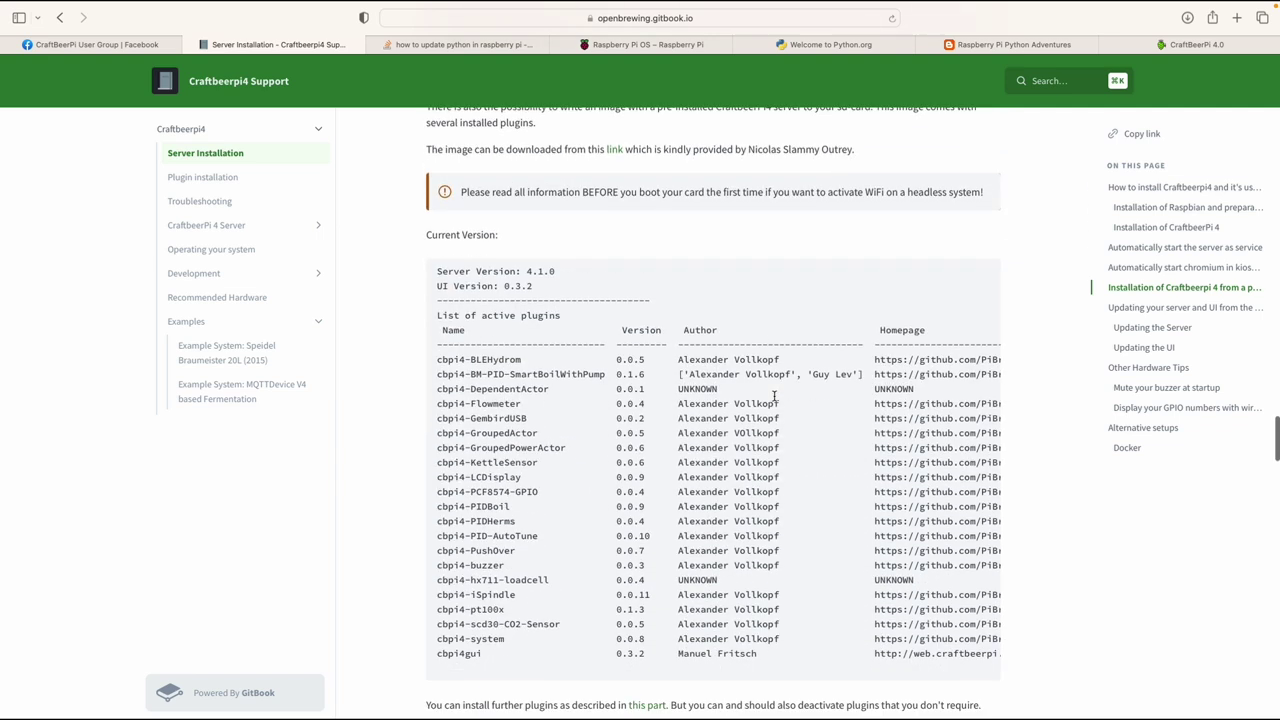
scroll(776, 395, up, 6)
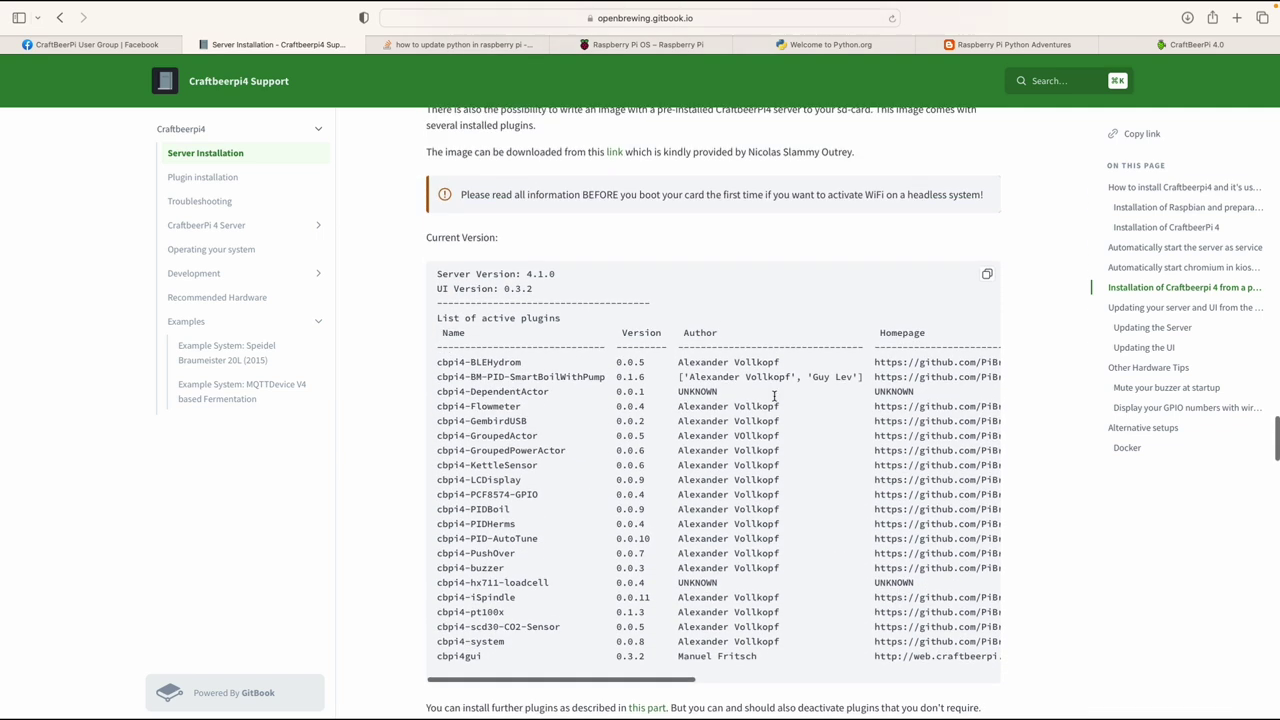
scroll(683, 217, down, 2)
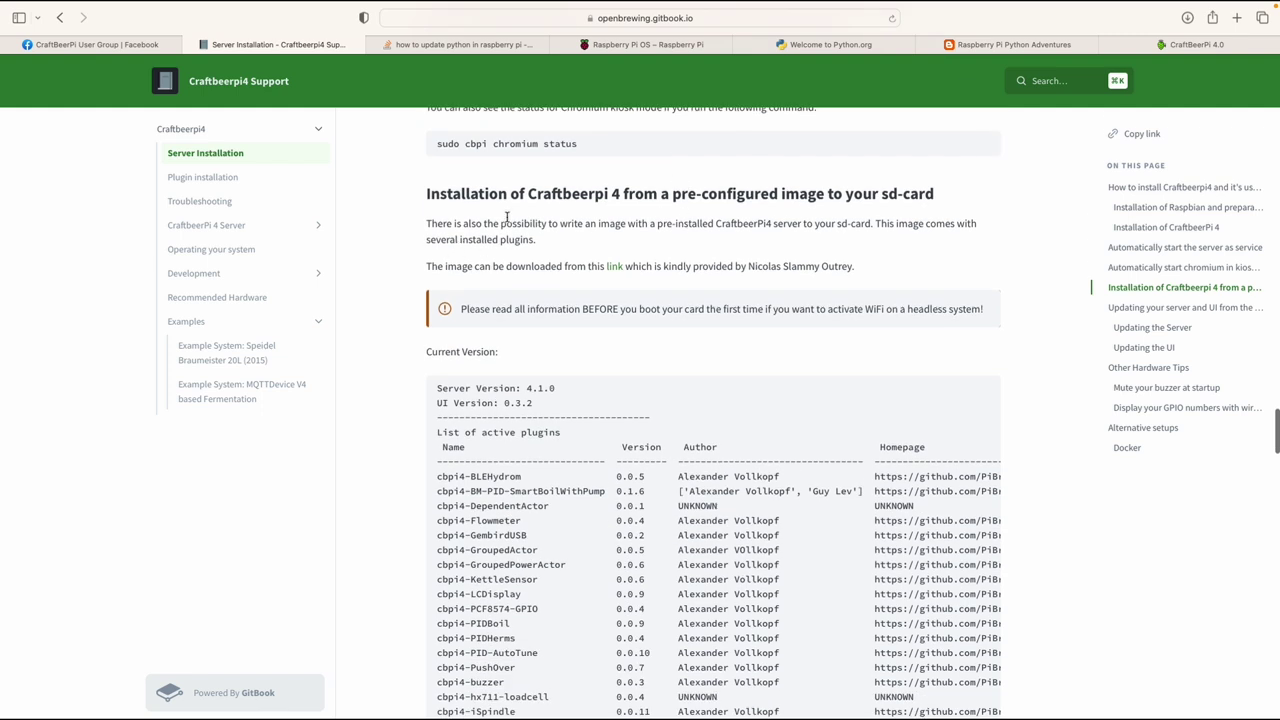
scroll(633, 474, up, 1)
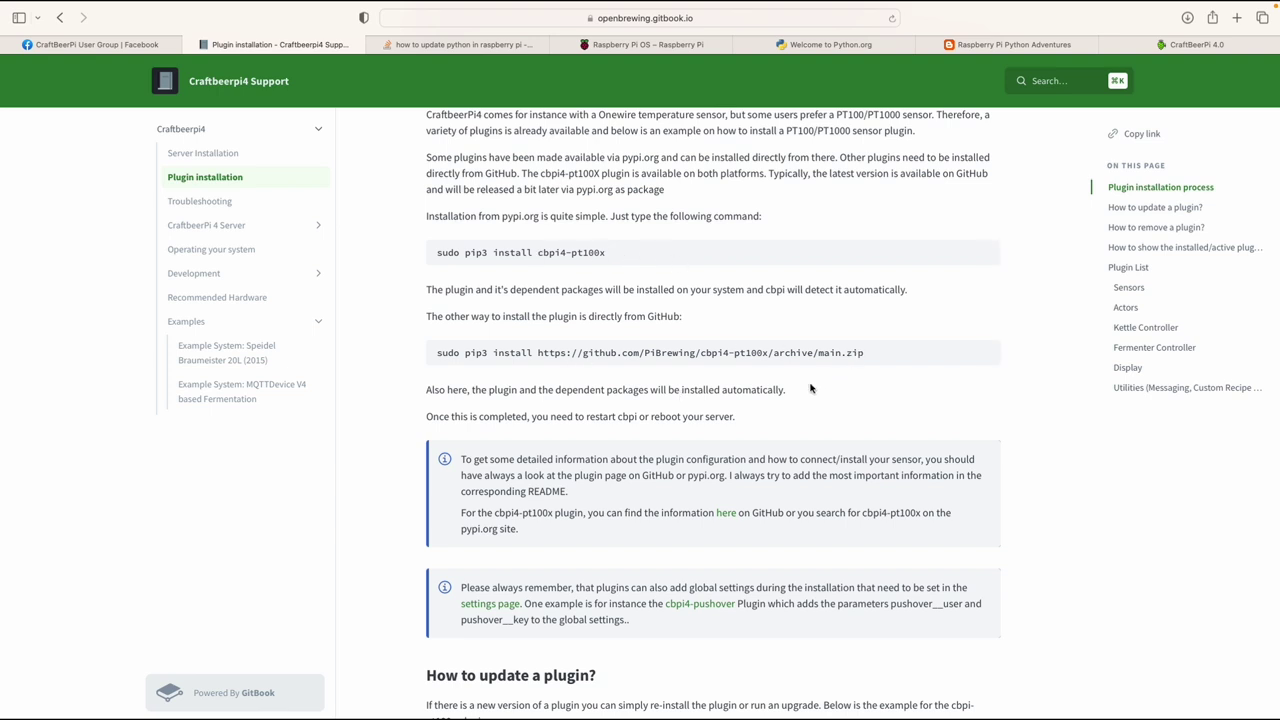
scroll(775, 490, down, 2)
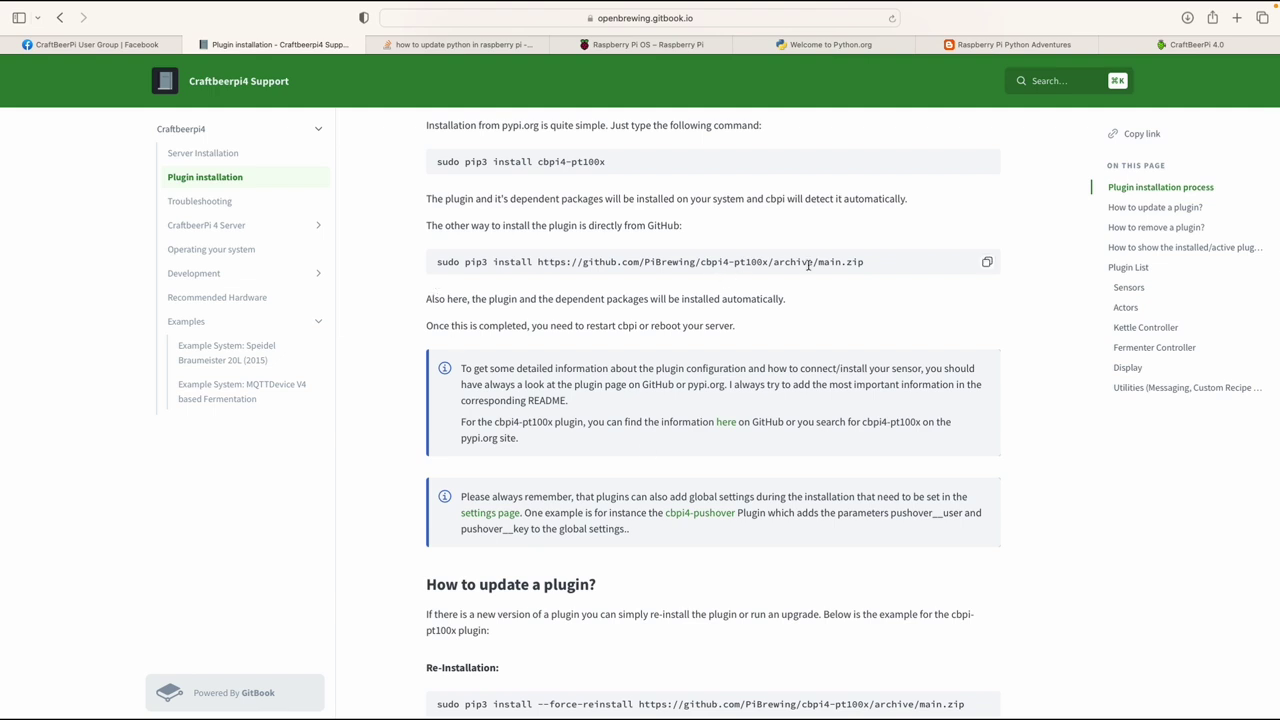
drag(700, 262, 532, 260)
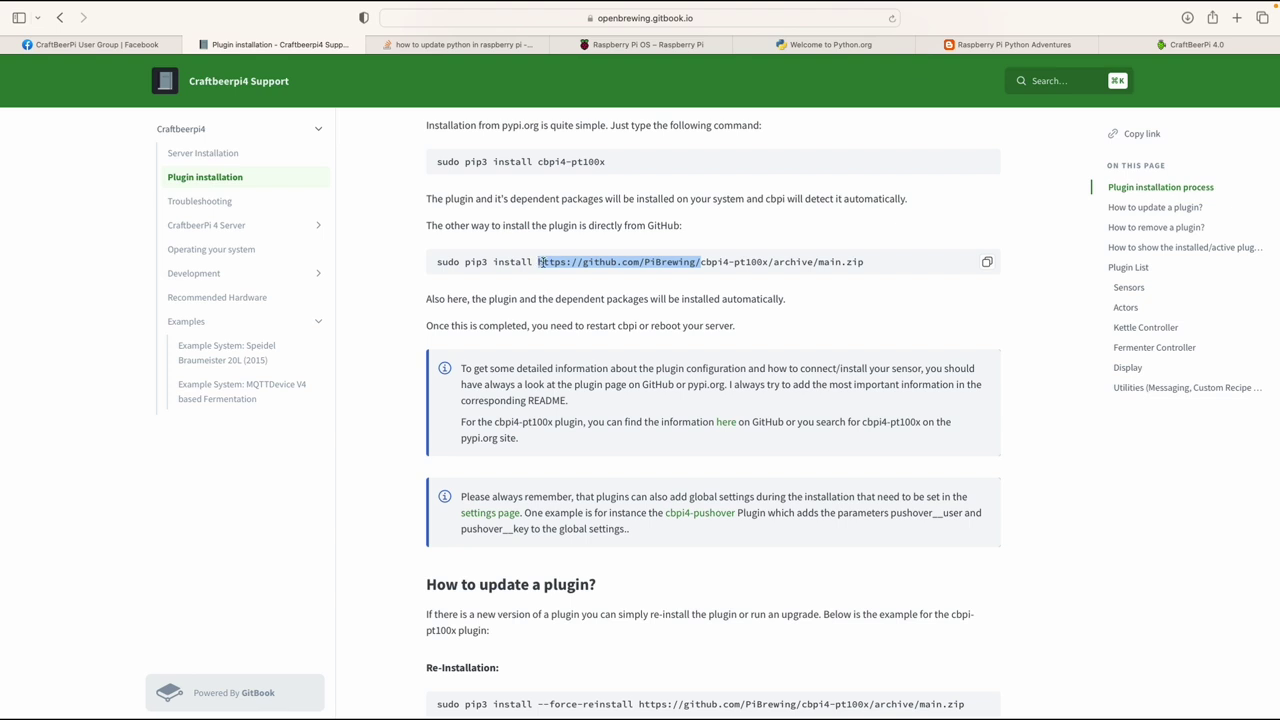
right_click(548, 267)
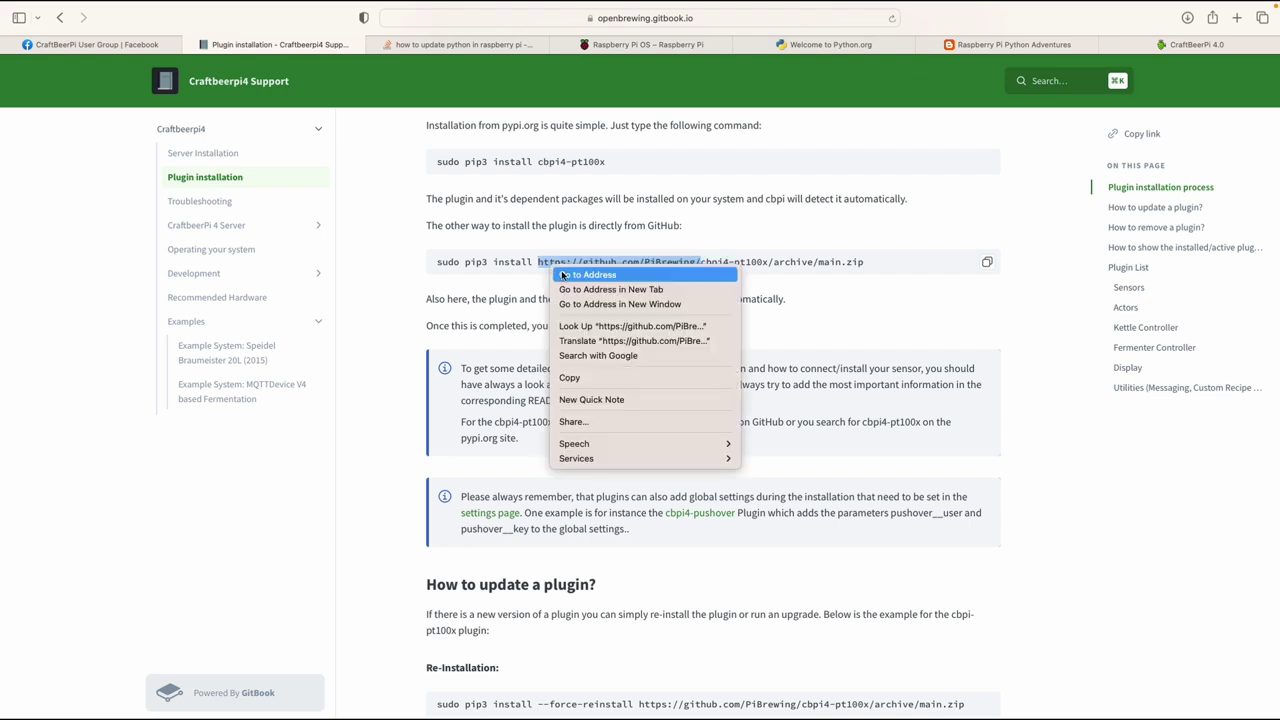
click(588, 274)
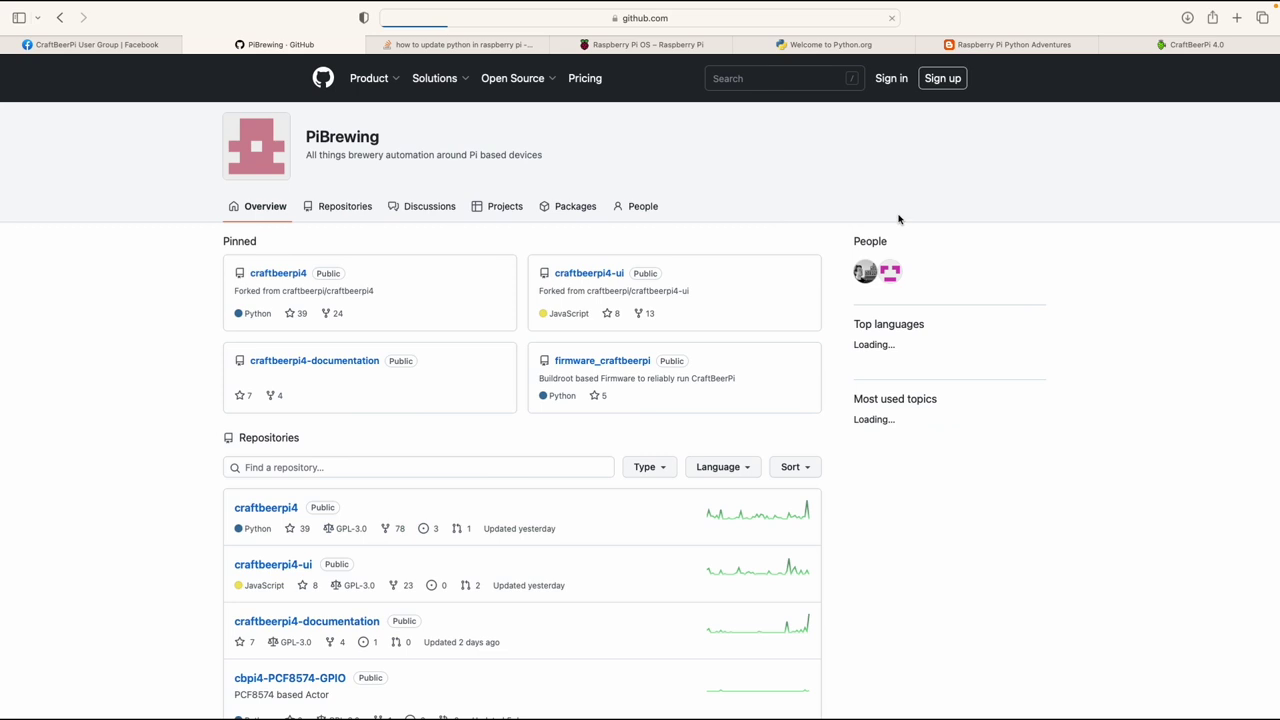
scroll(897, 217, down, 2)
click(344, 106)
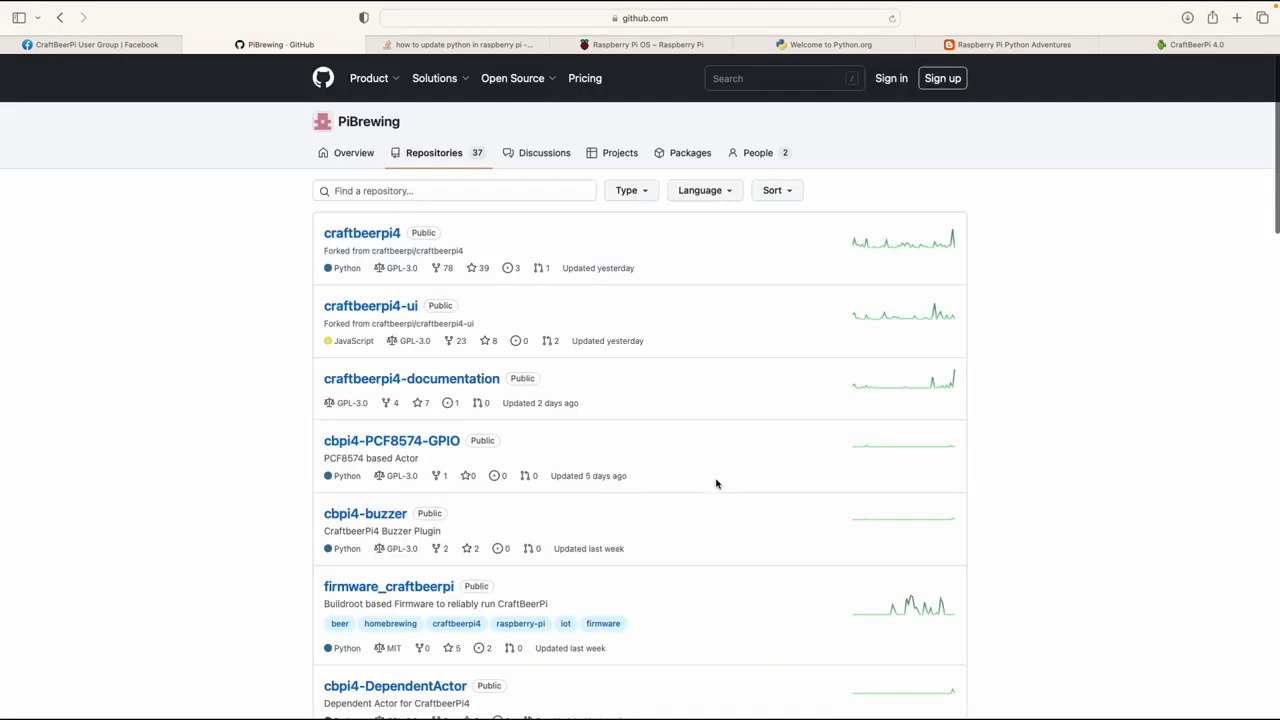
- Look through the first page of PiBrewing repositories for available CraftBeerPi 4 plugins
scroll(615, 541, down, 3)
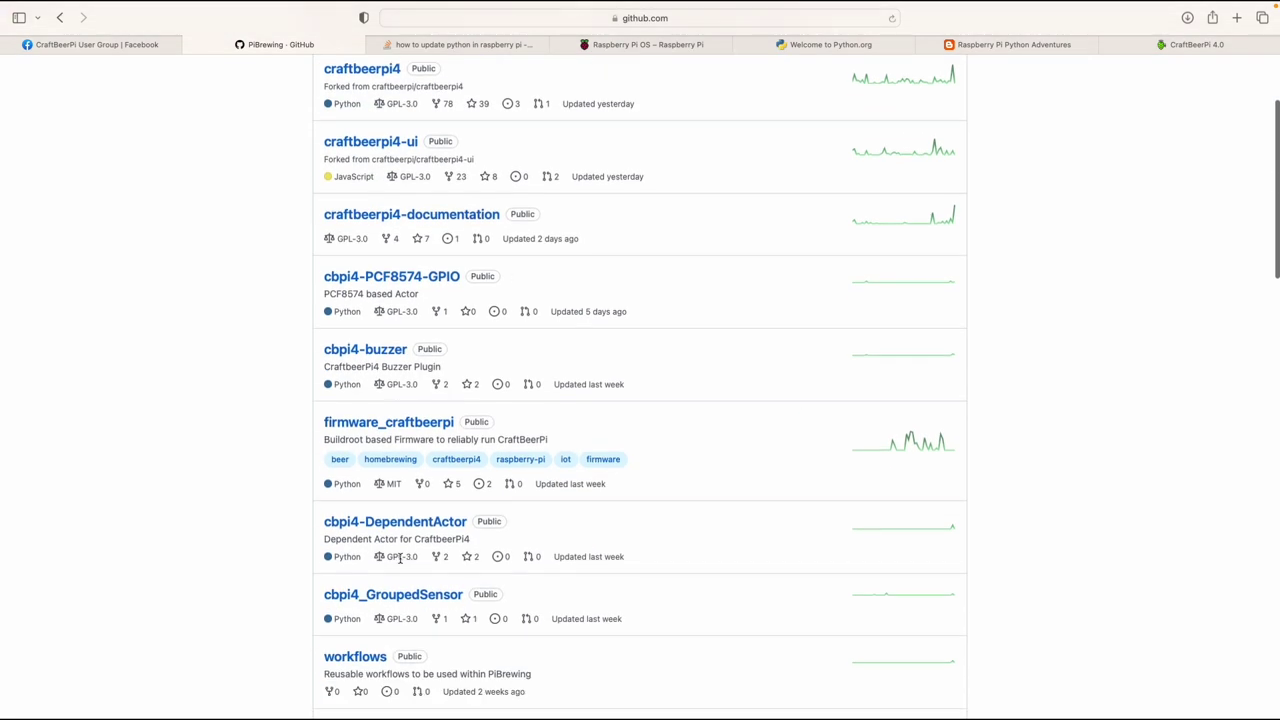
scroll(540, 560, down, 6)
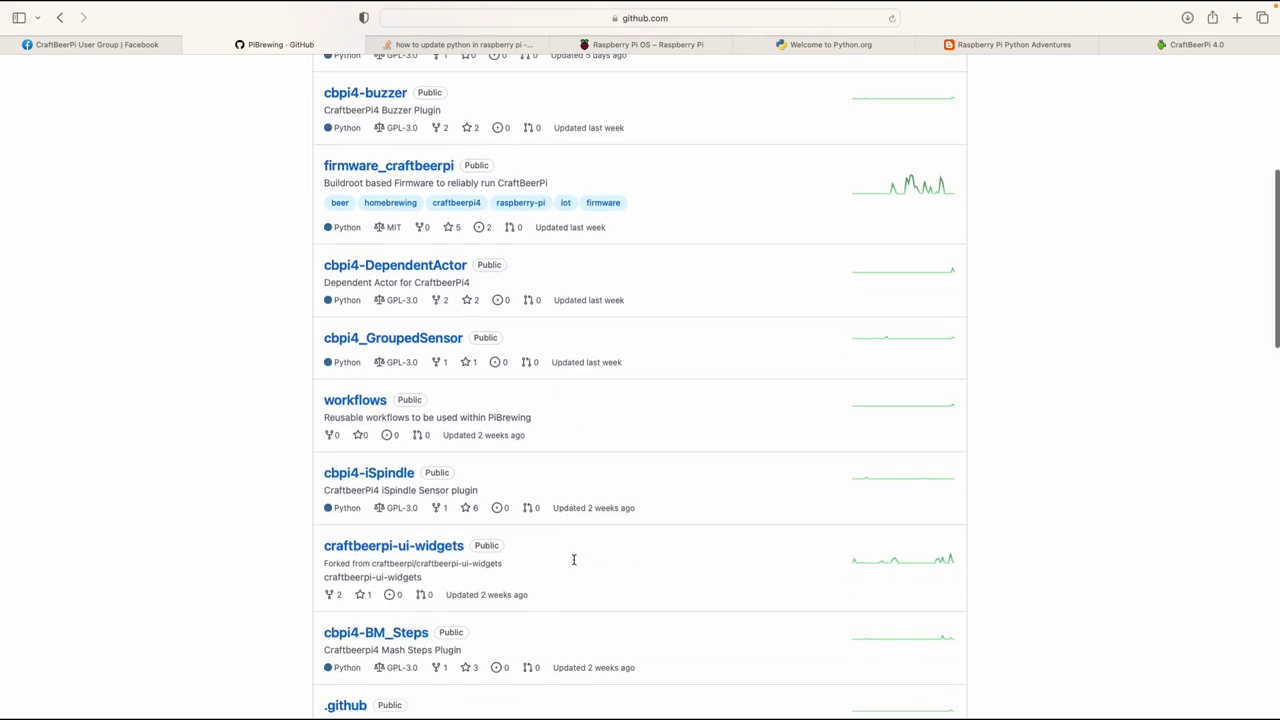
scroll(573, 564, down, 1)
scroll(563, 557, down, 7)
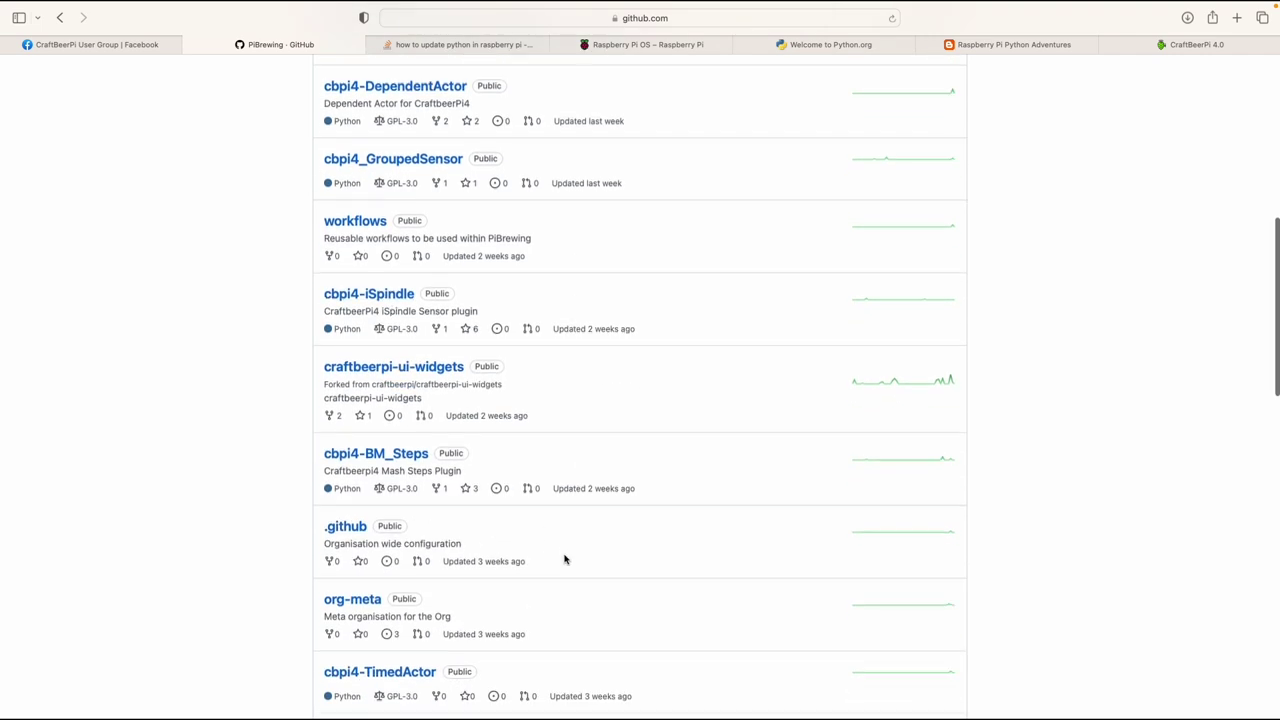
scroll(564, 560, down, 3)
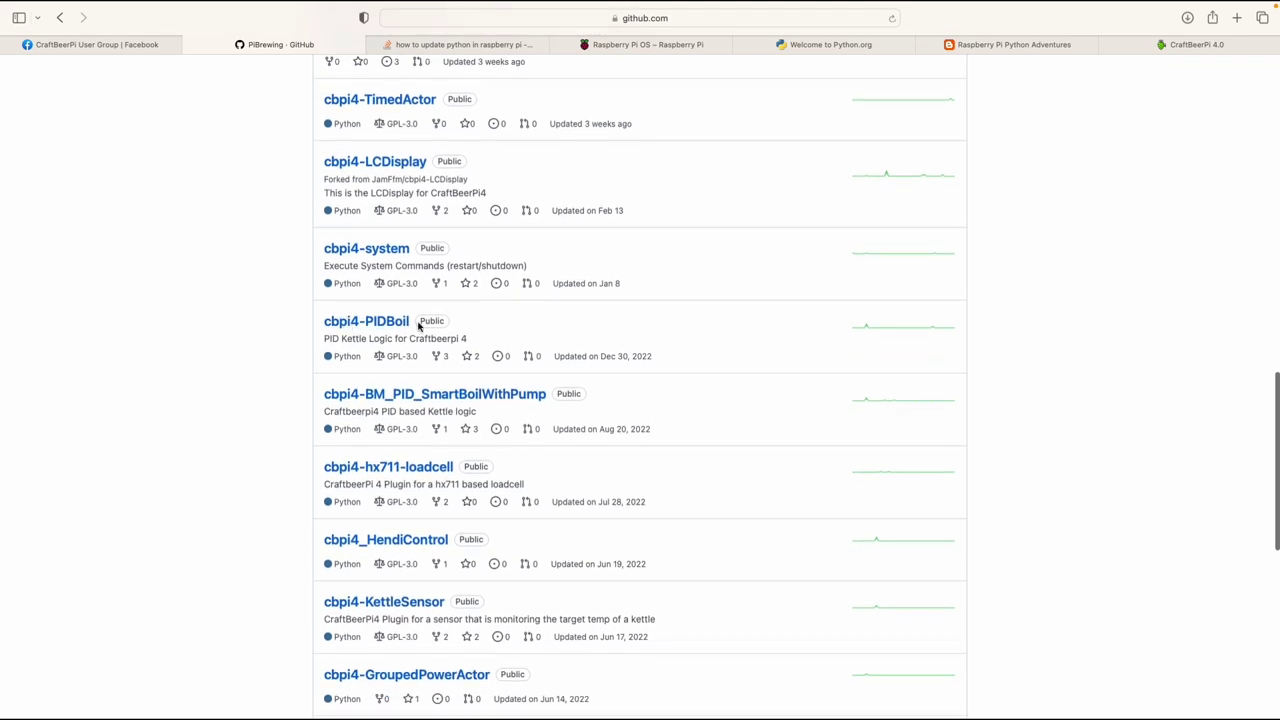
scroll(686, 543, down, 2)
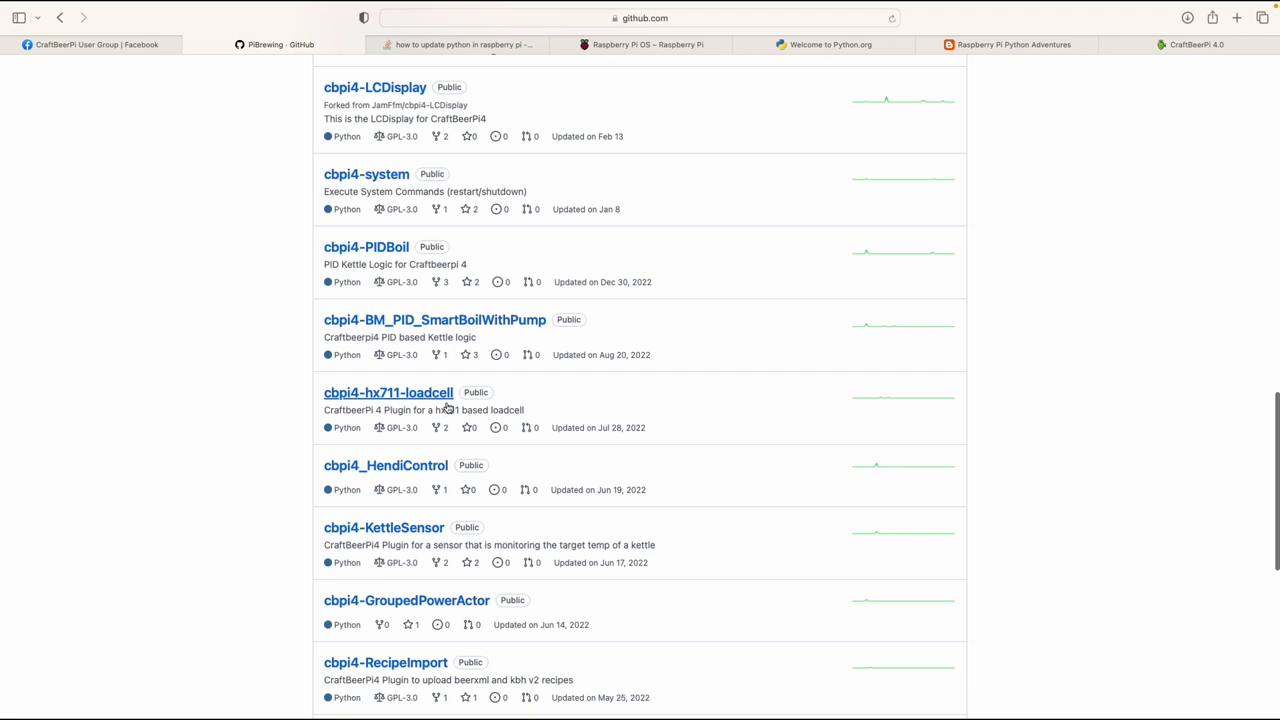
scroll(594, 428, down, 4)
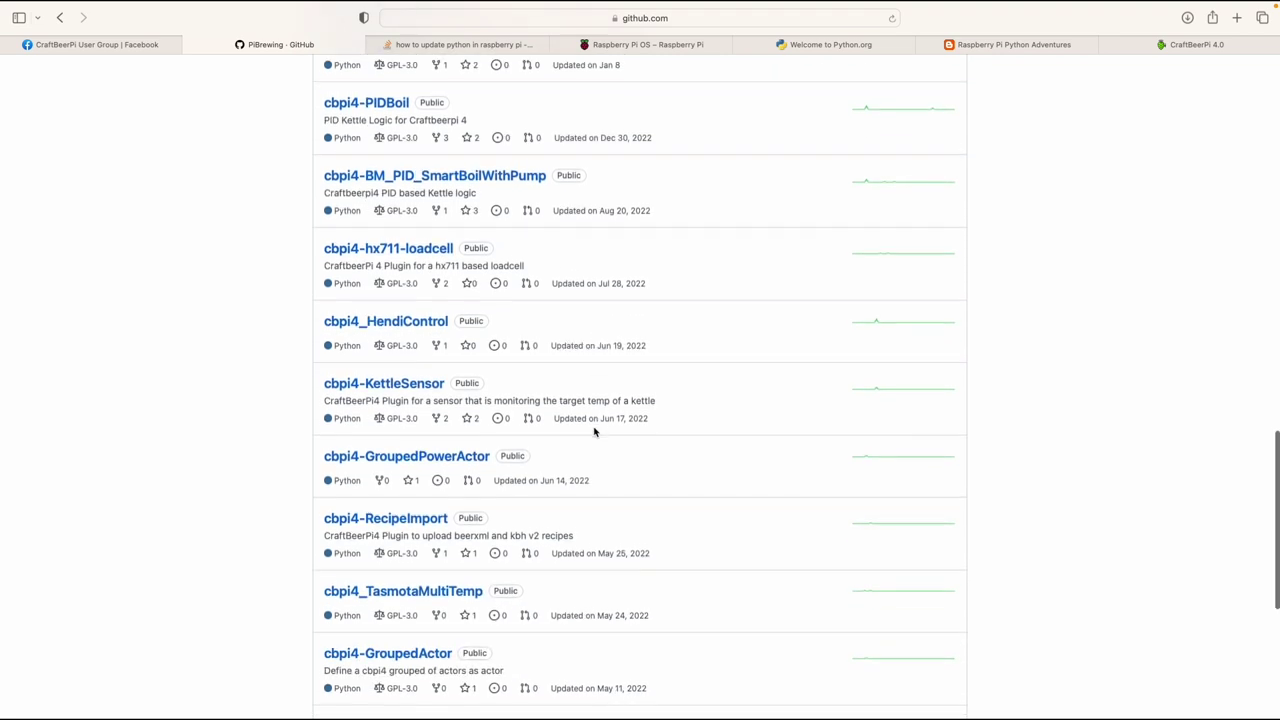
scroll(594, 432, down, 5)
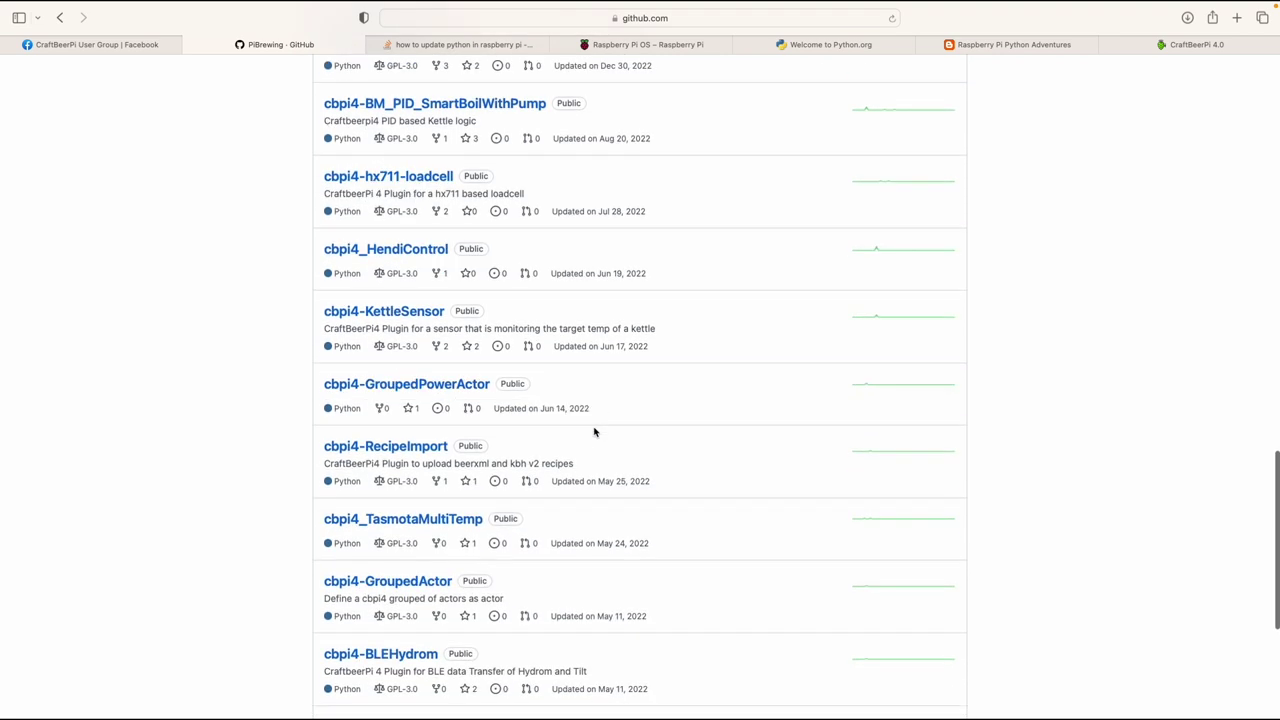
scroll(594, 432, down, 5)
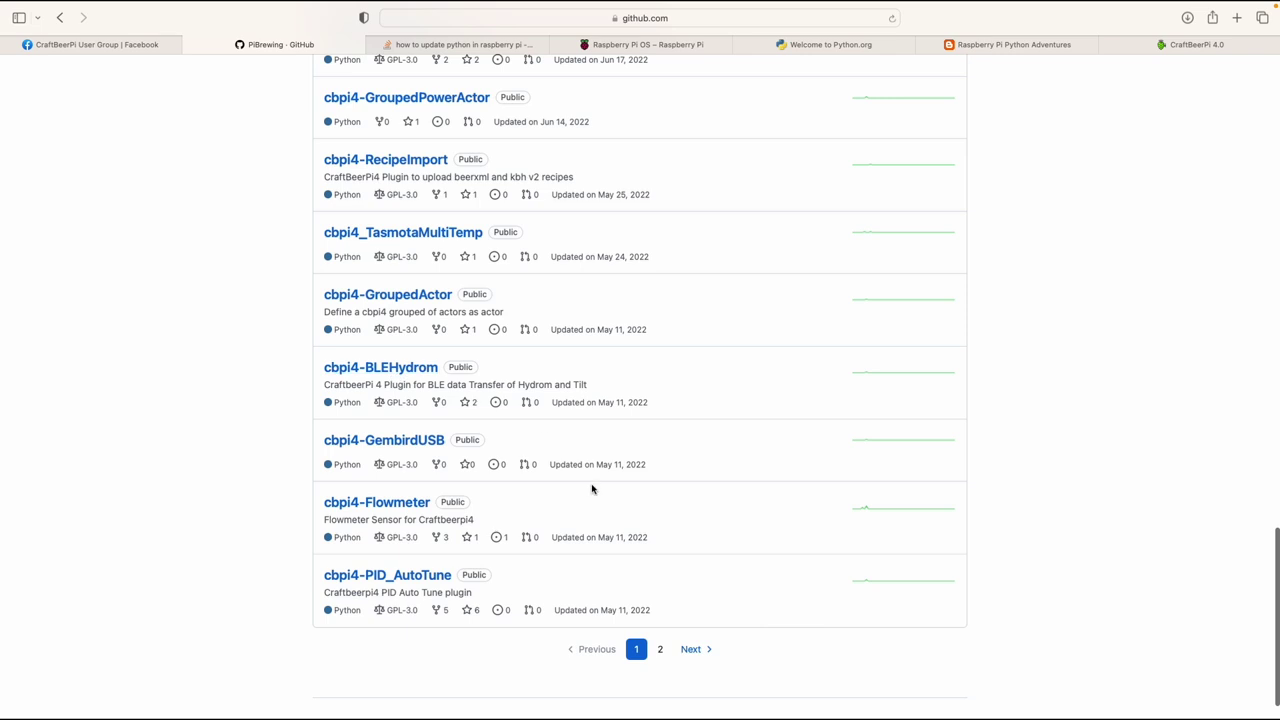
scroll(592, 489, down, 2)
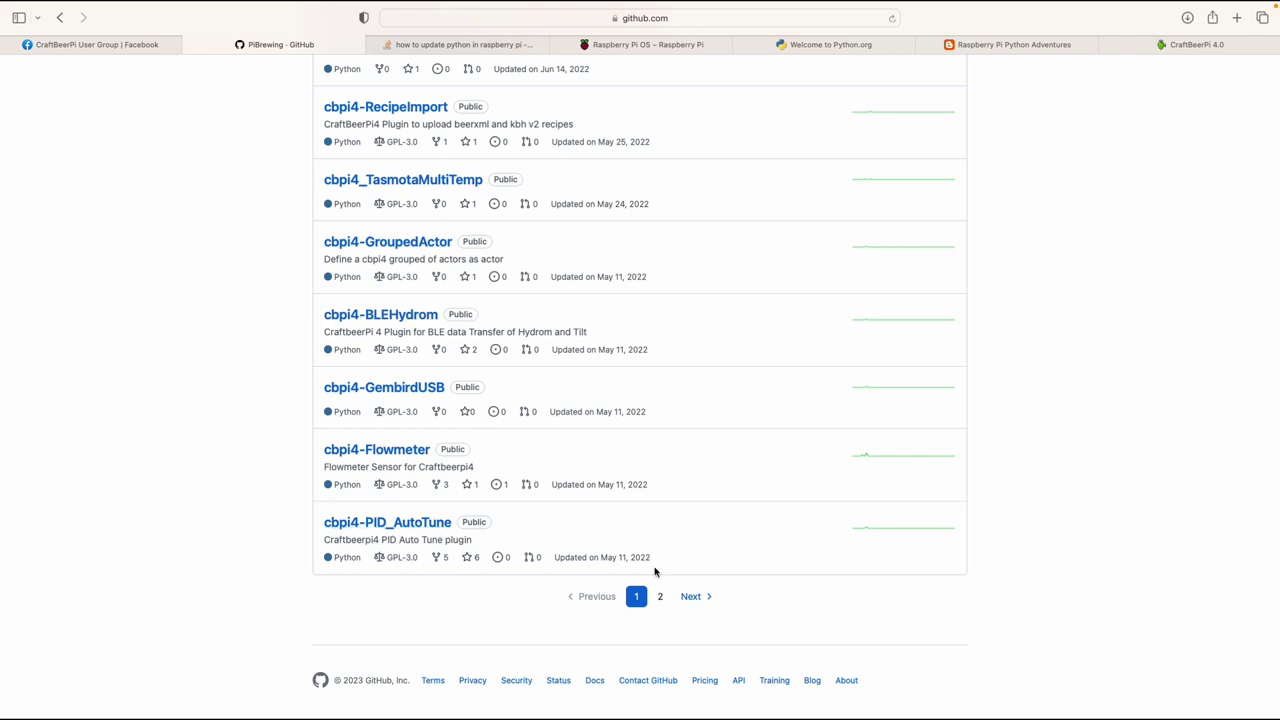
- Go to page 2 of the PiBrewing repositories and look over the plugin list again
click(663, 596)
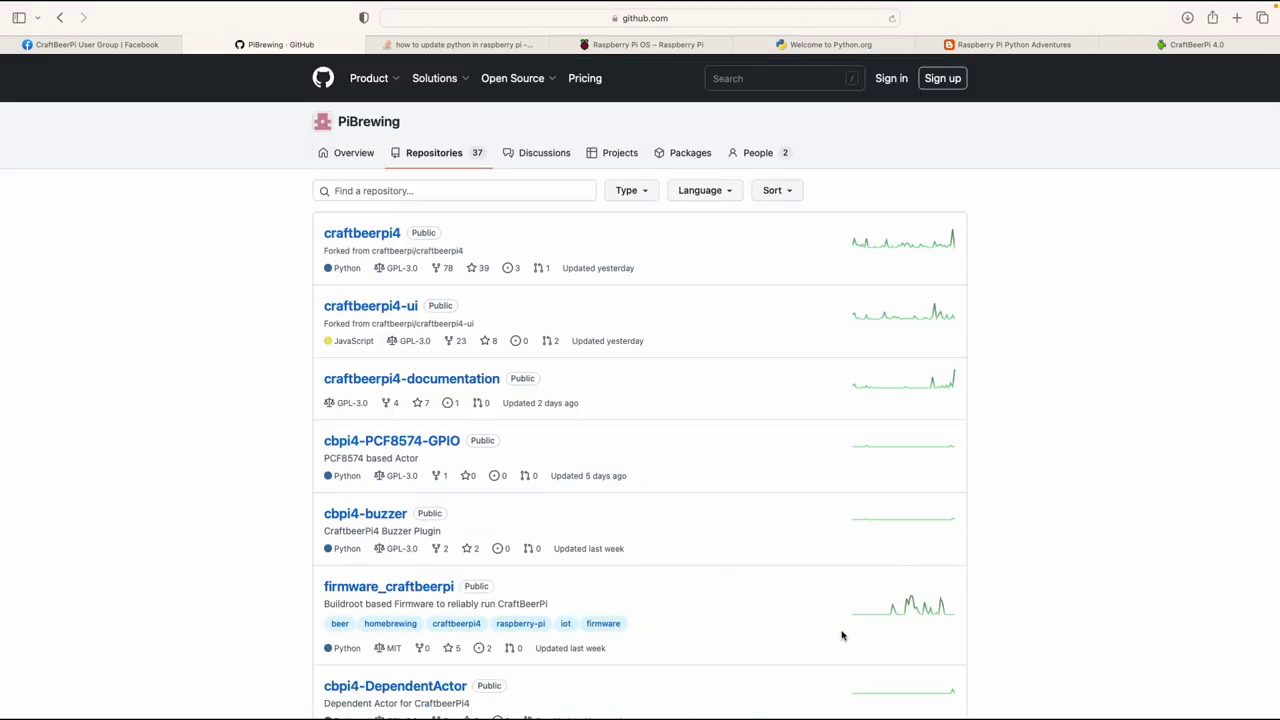
scroll(842, 636, down, 5)
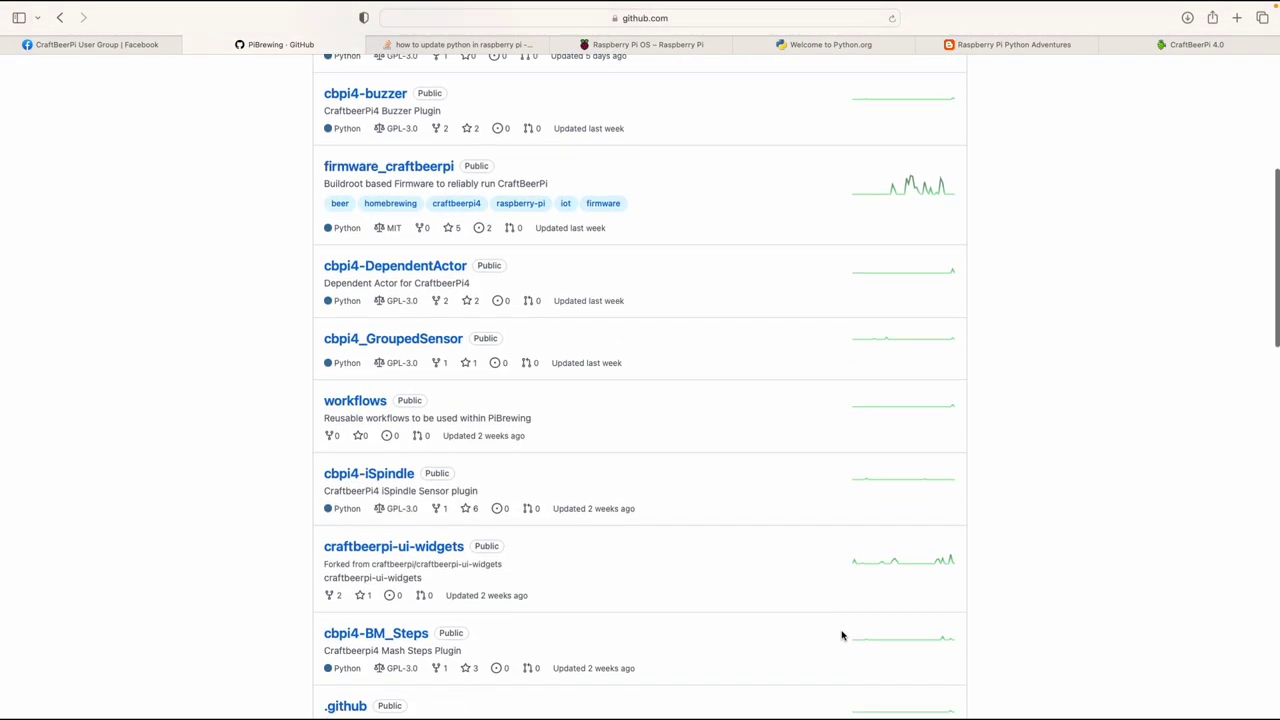
scroll(842, 636, down, 4)
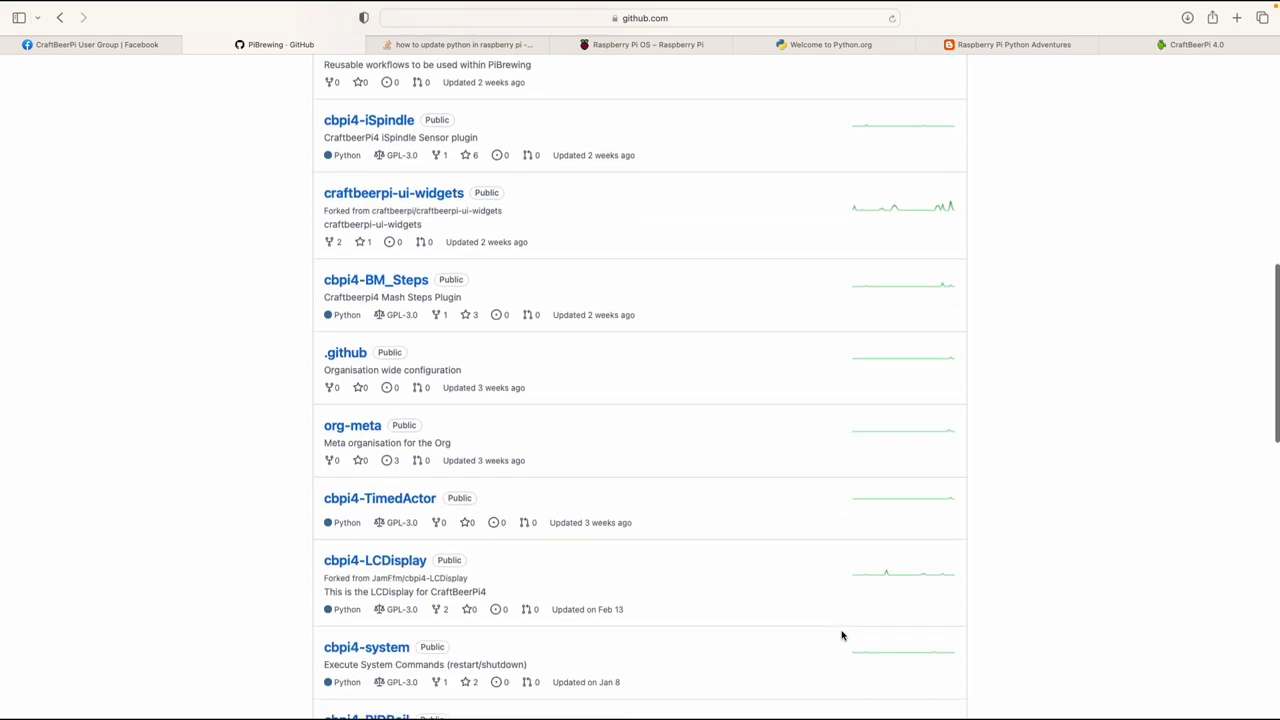
- Look through the first page of PiBrewing repositories down to cbpi4-PID_AutoTune and return to the start of the list
scroll(842, 636, down, 3)
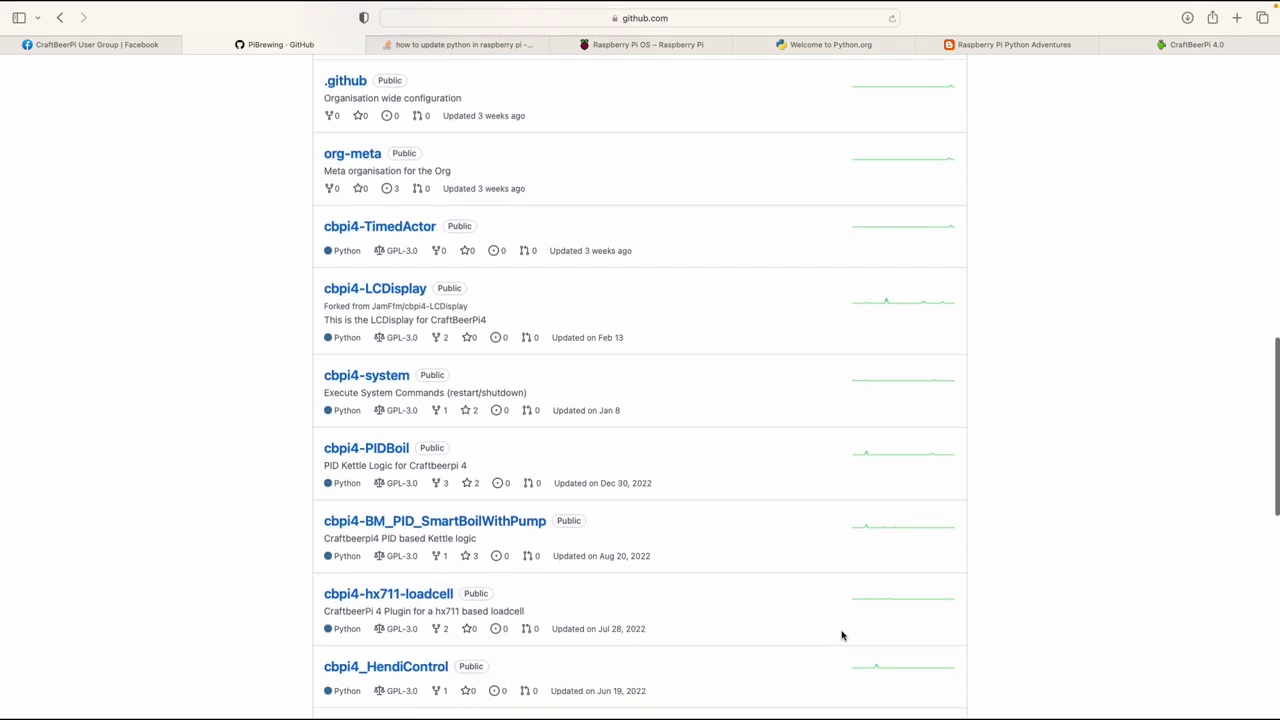
scroll(842, 636, down, 4)
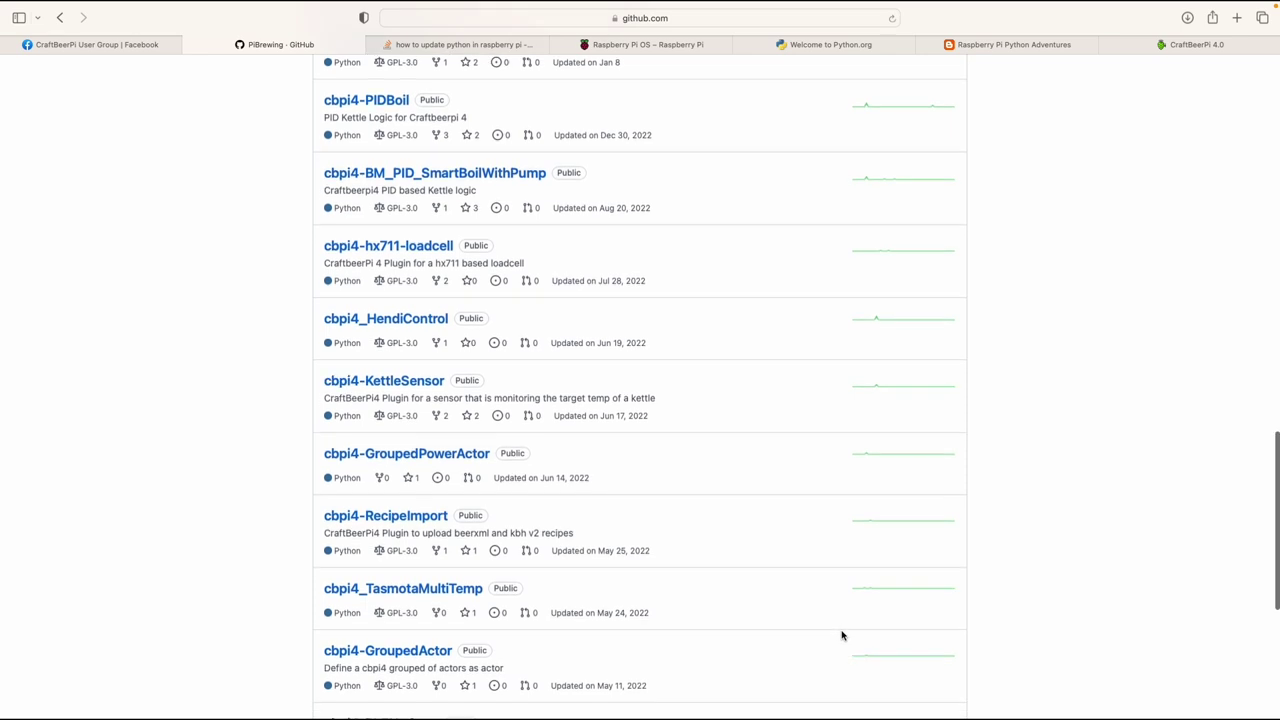
scroll(842, 636, down, 5)
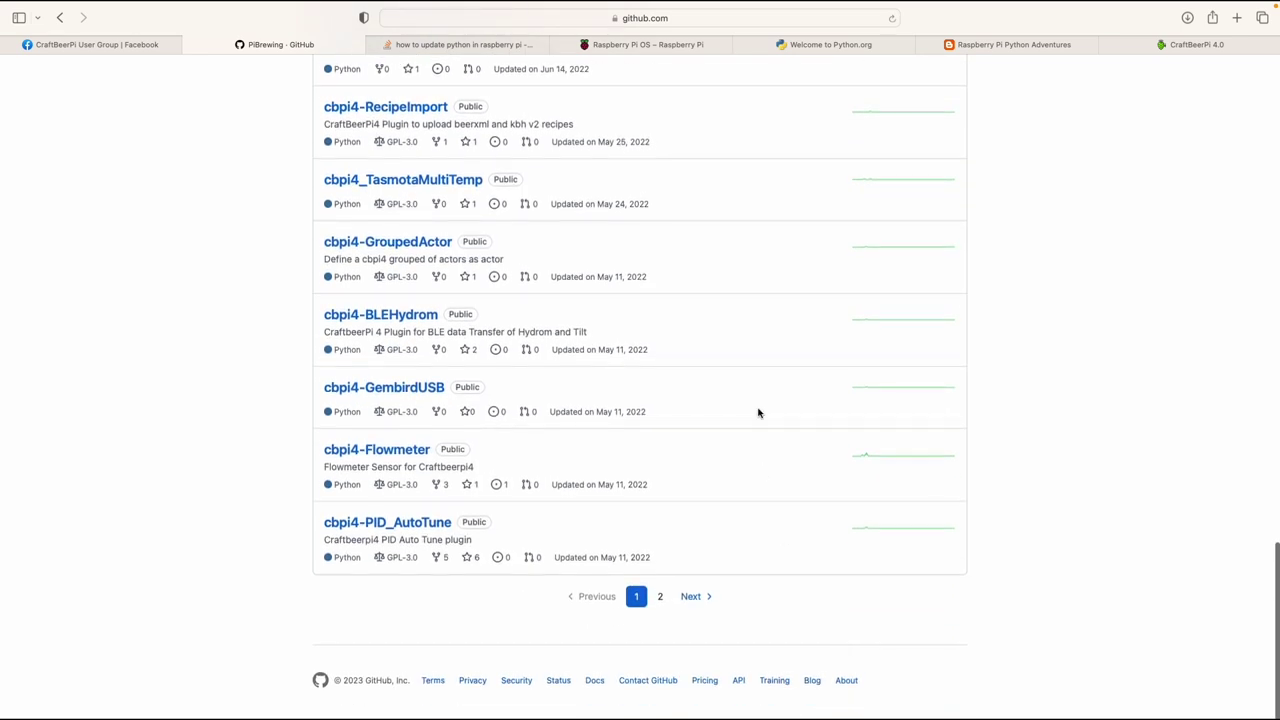
scroll(758, 412, up, 15)
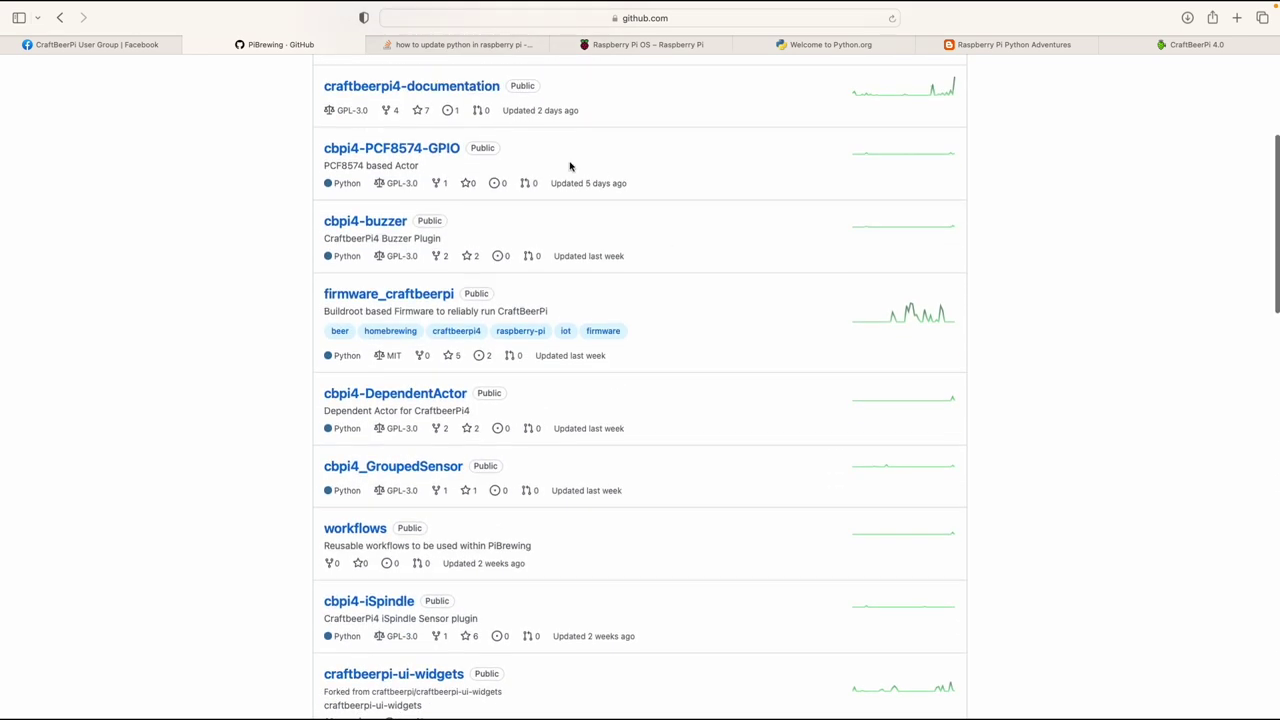
scroll(664, 542, up, 3)
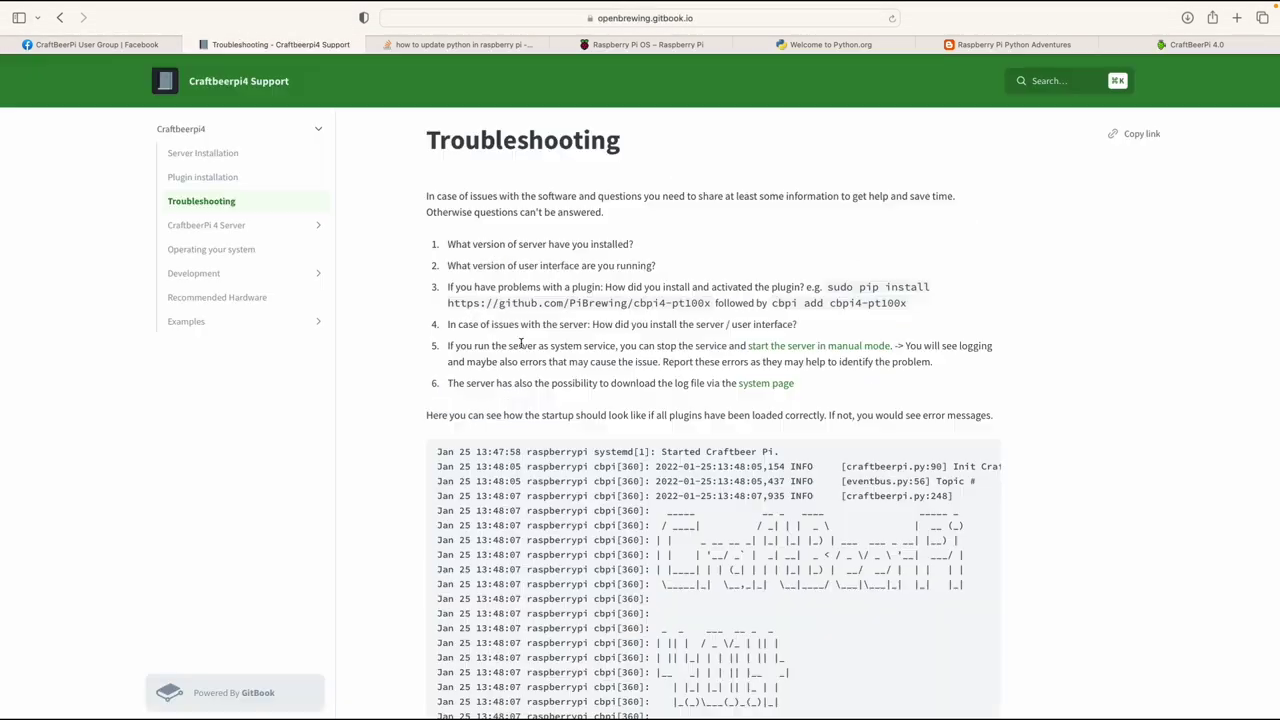
- Read the Troubleshooting page of the Craftbeerpi4 Support guide, including the example startup log
scroll(538, 452, down, 4)
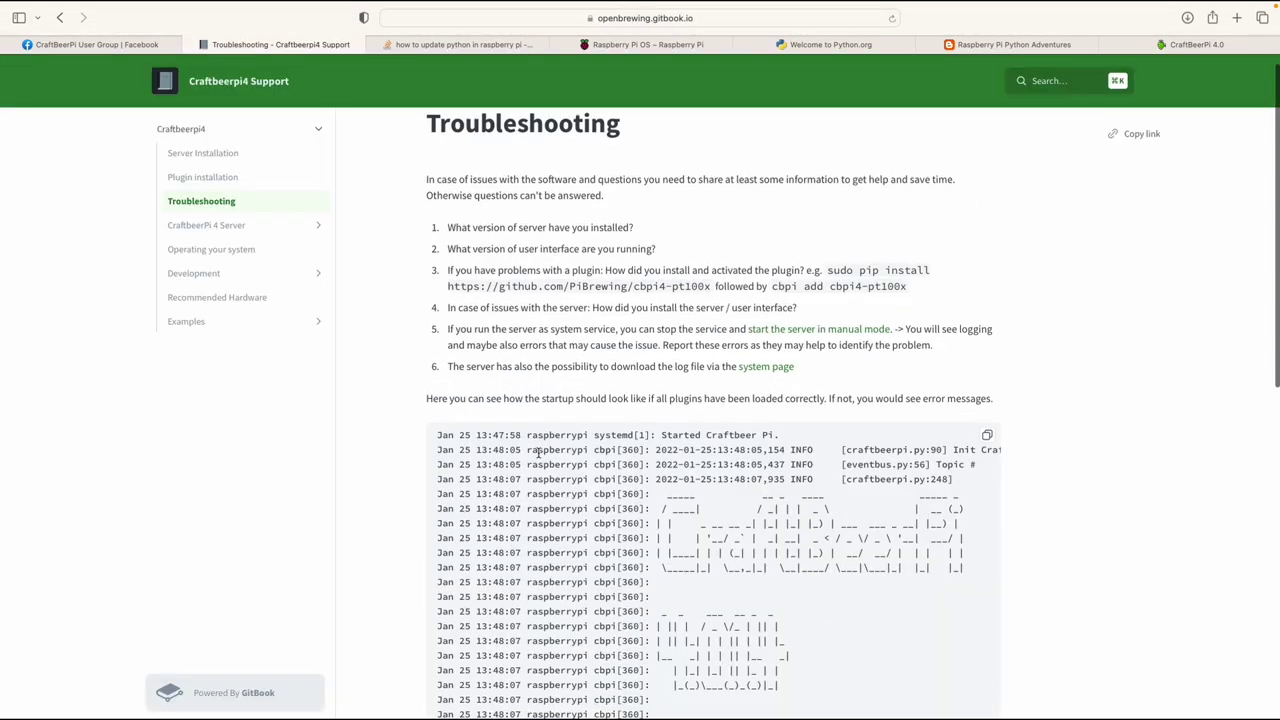
scroll(538, 452, down, 10)
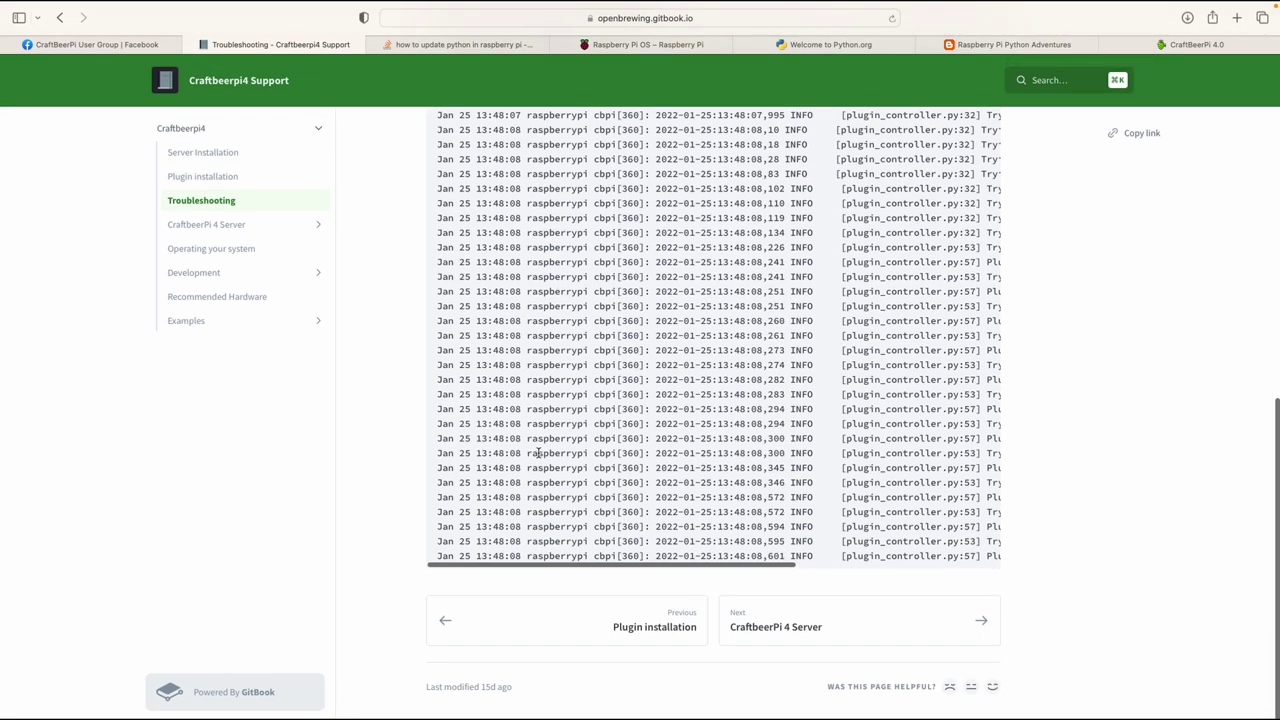
scroll(537, 451, up, 12)
- Open the guide's CraftbeerPi 4 Server page and read from First start through the main menu table to the configuration advice
click(220, 226)
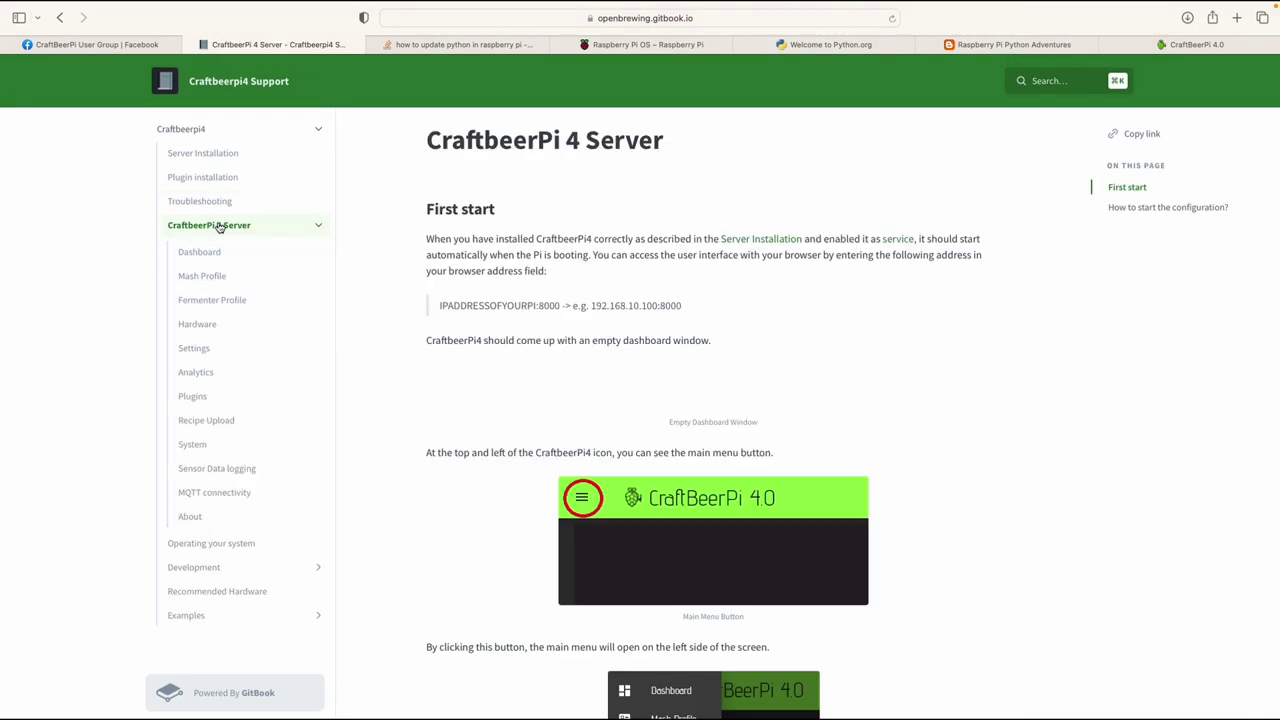
scroll(381, 469, down, 5)
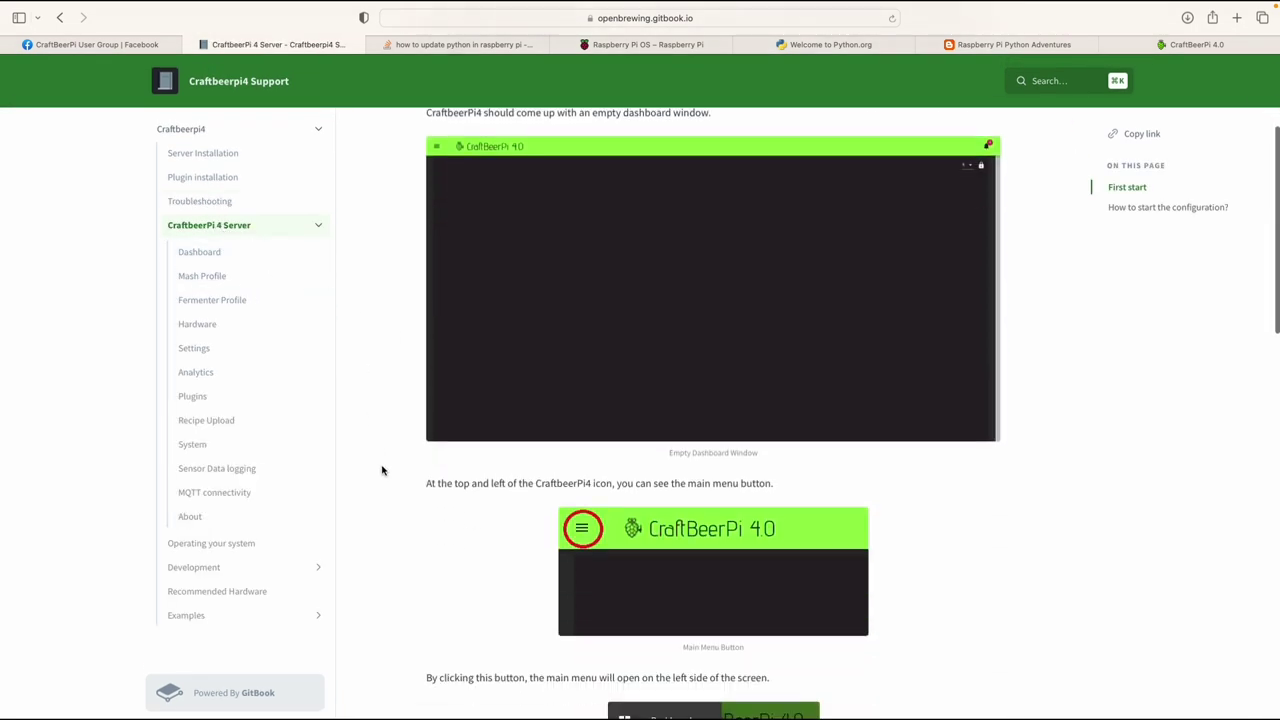
scroll(381, 469, down, 2)
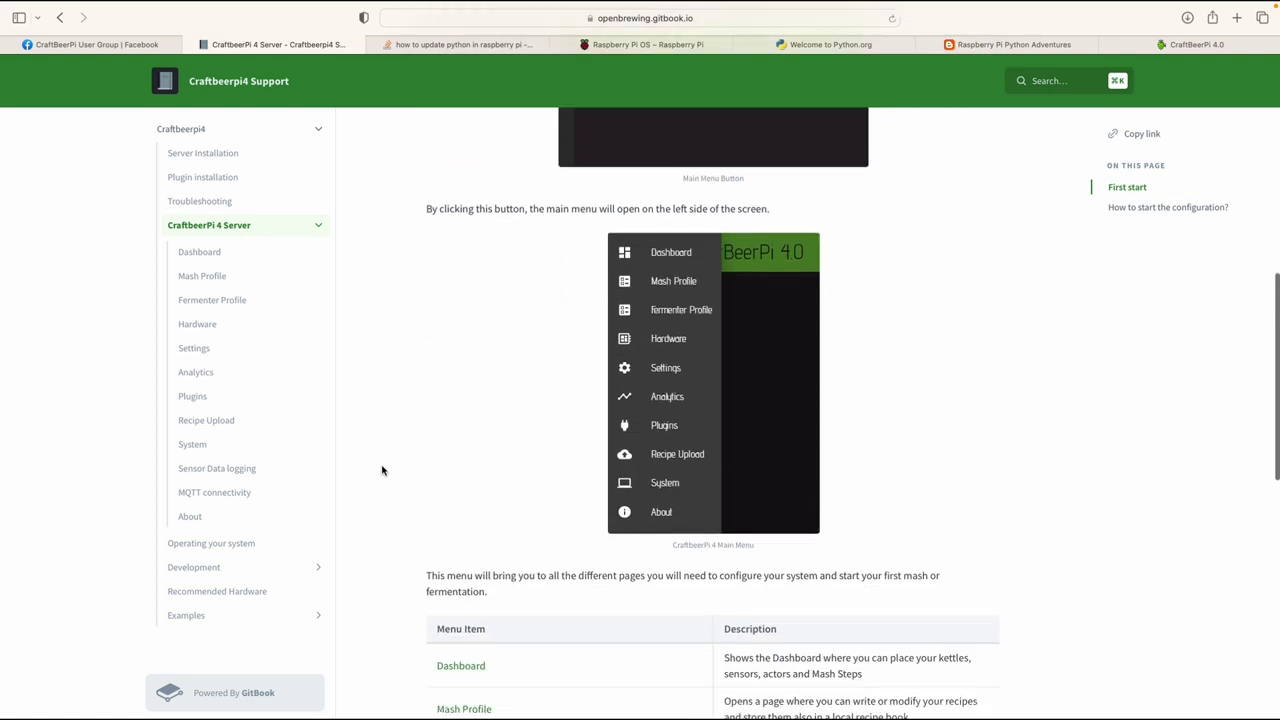
scroll(518, 406, down, 10)
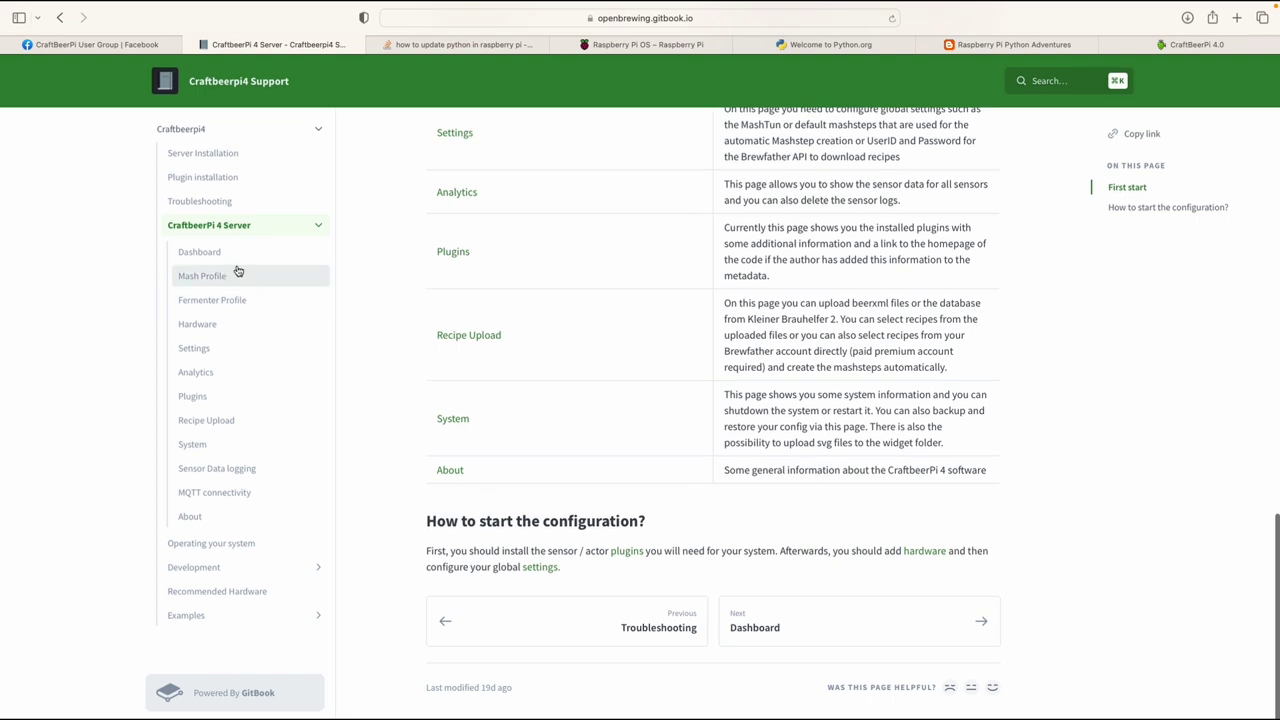
- Browse the server documentation pages for Dashboard, Mash Profile, Fermenter Profile, Hardware and Settings
click(235, 254)
click(214, 276)
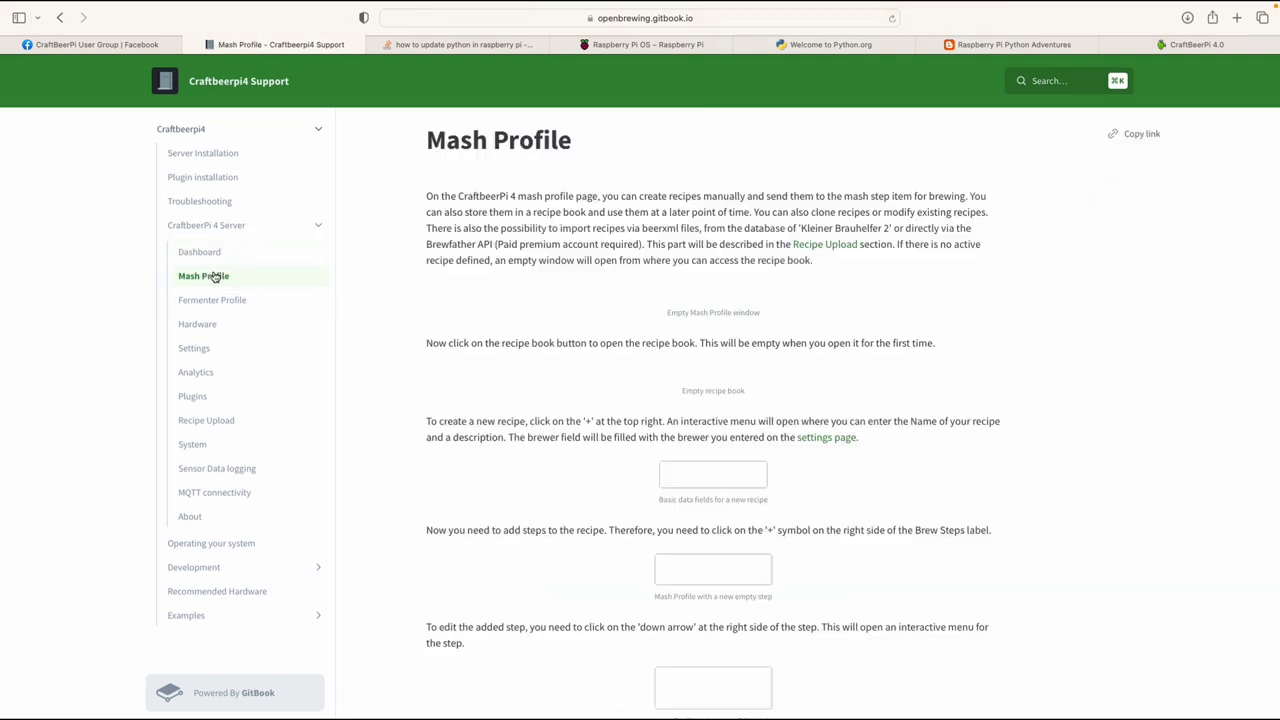
click(216, 302)
click(210, 325)
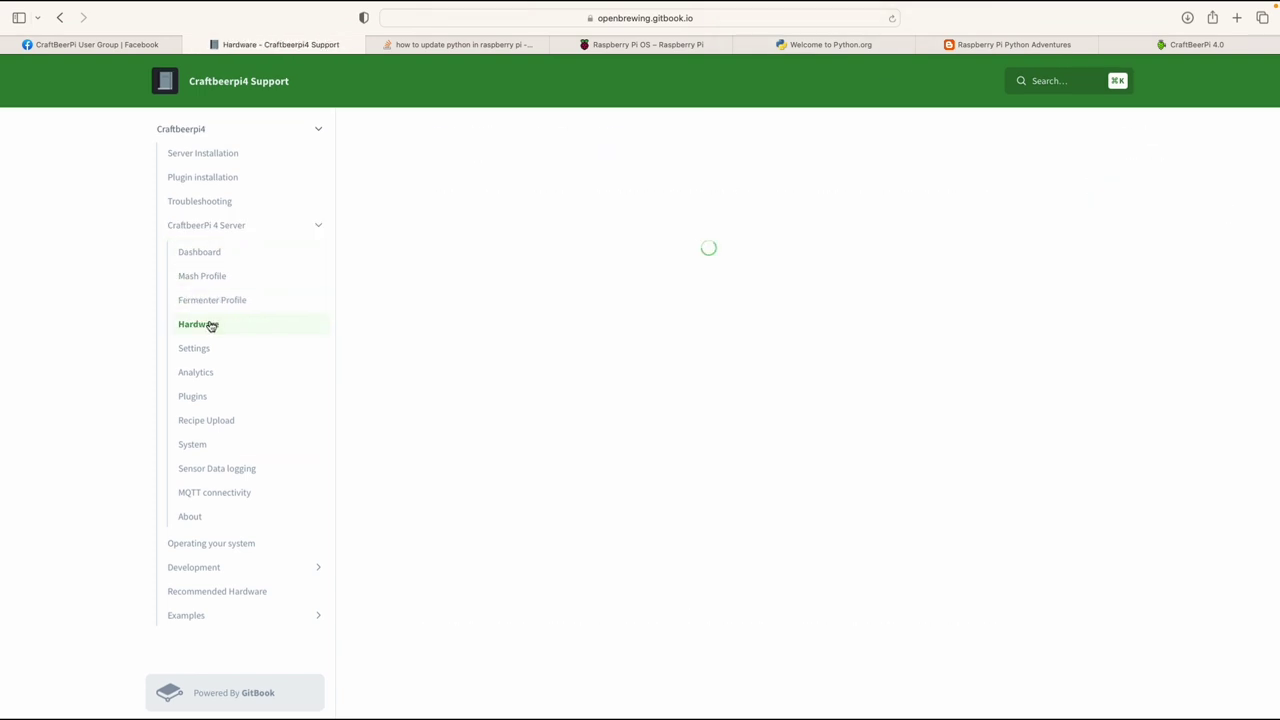
click(209, 350)
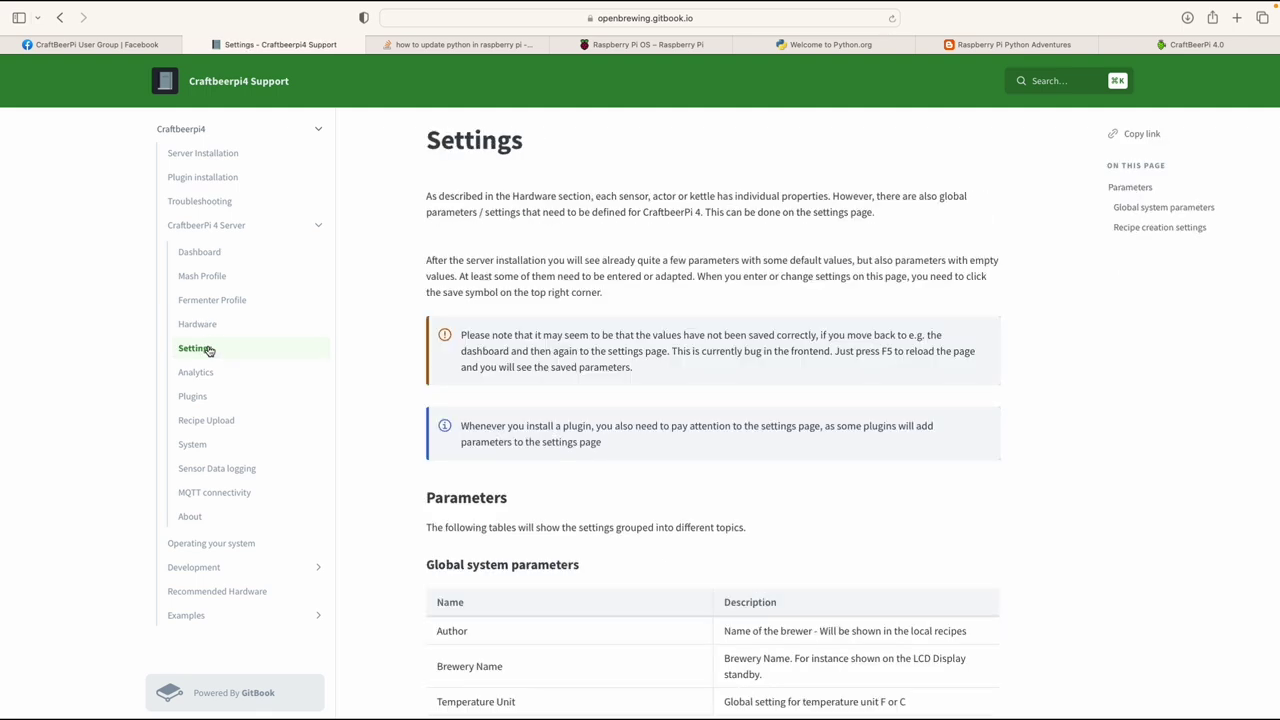
- Browse the server documentation pages from Analytics, Plugins and Recipe Upload through System, Sensor Data logging and MQTT connectivity to About
click(206, 374)
click(210, 397)
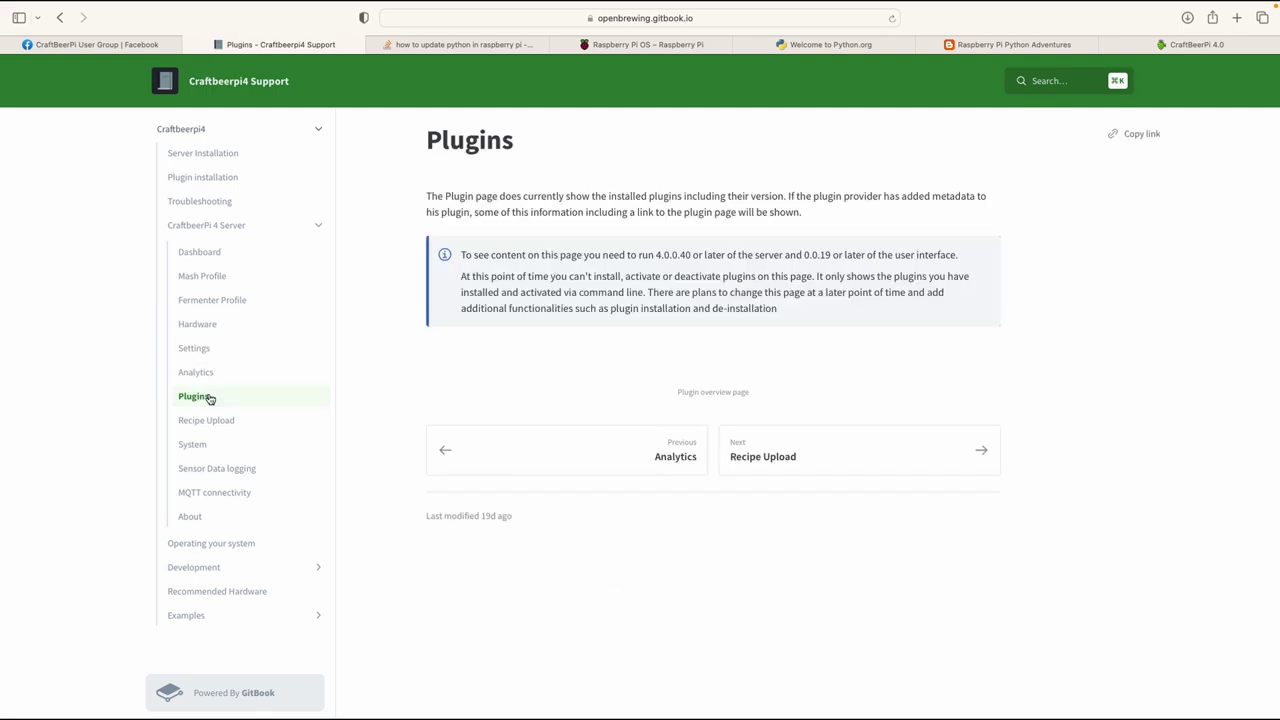
click(214, 420)
click(228, 447)
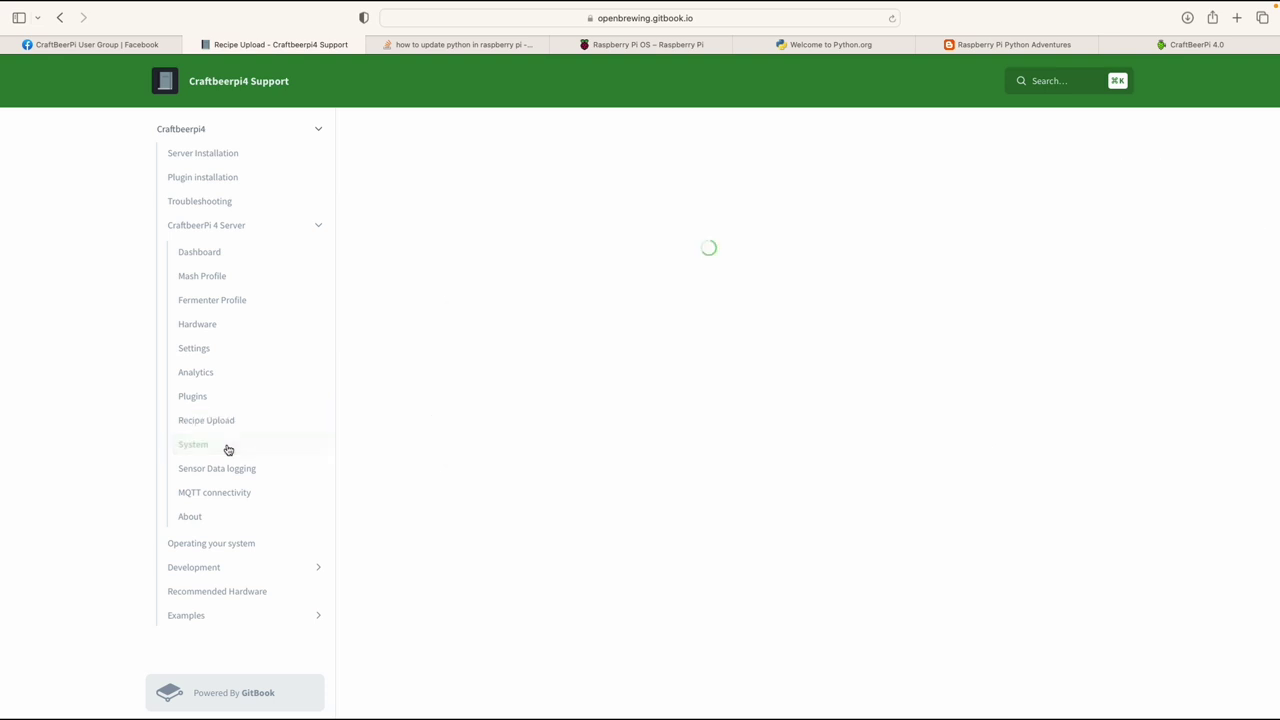
click(229, 467)
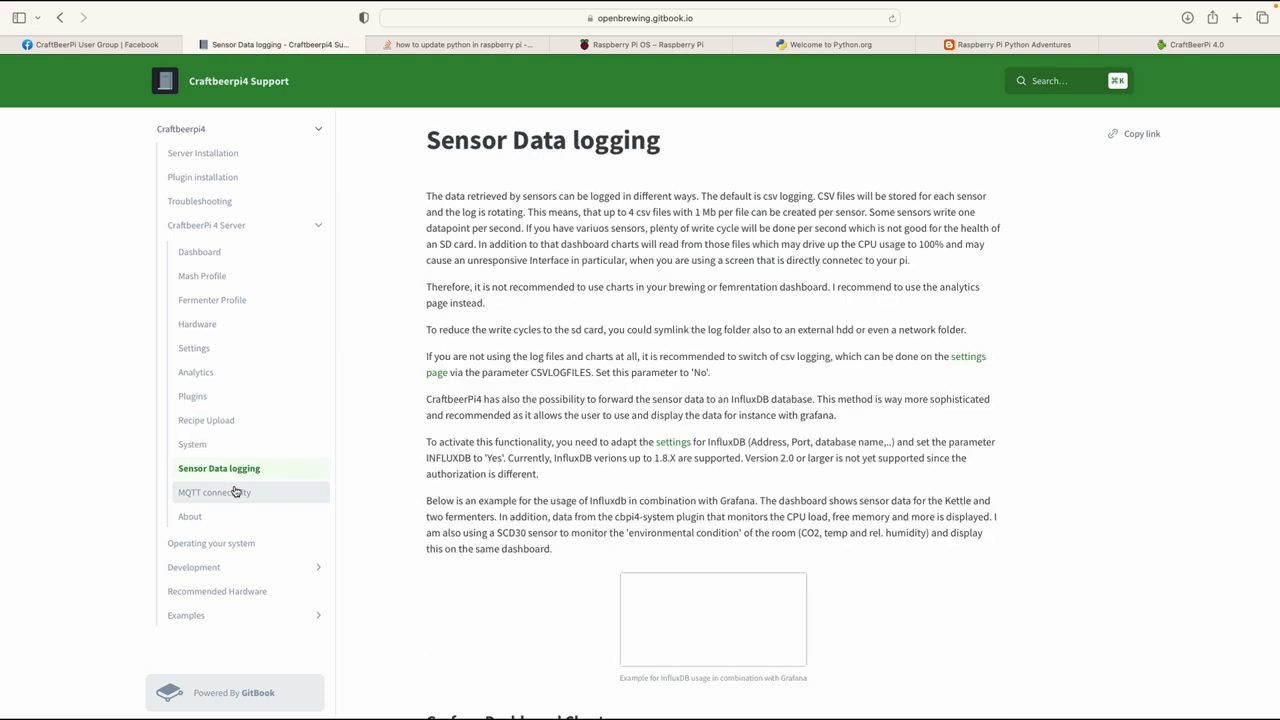
click(234, 491)
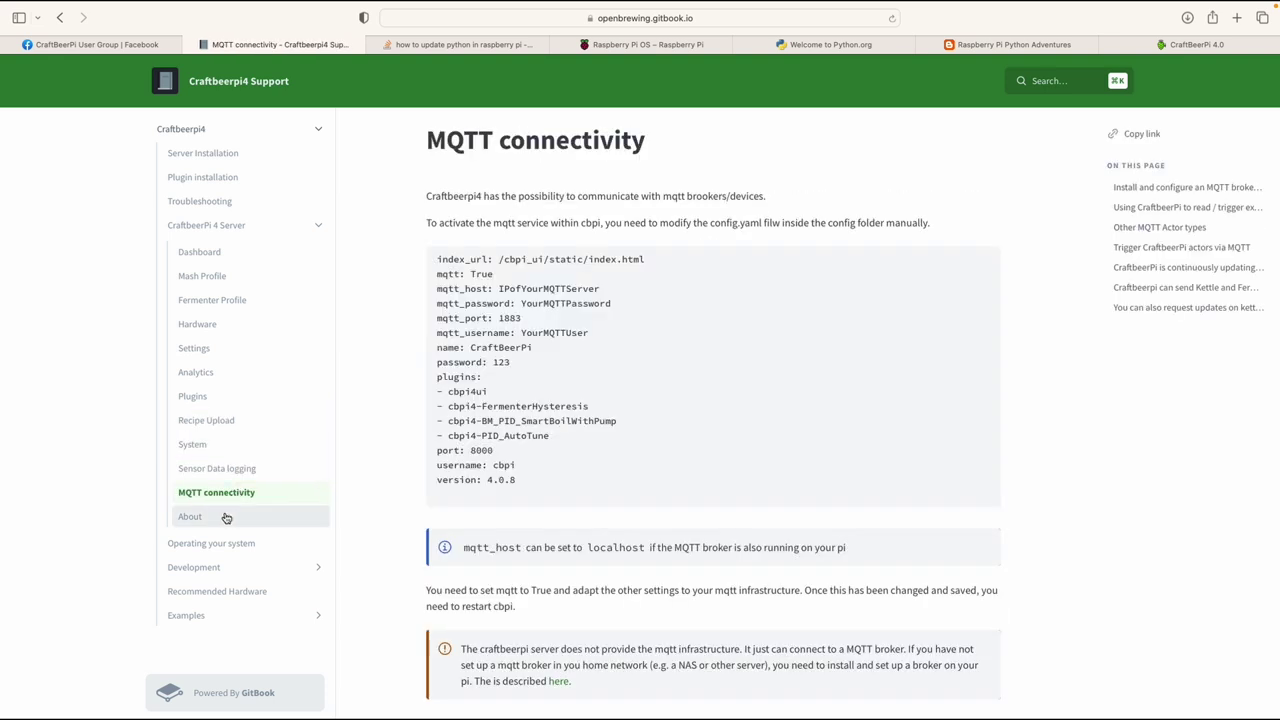
click(227, 518)
- View the guide's Operating your system and Development pages, including the Plugin Development subpage
click(238, 548)
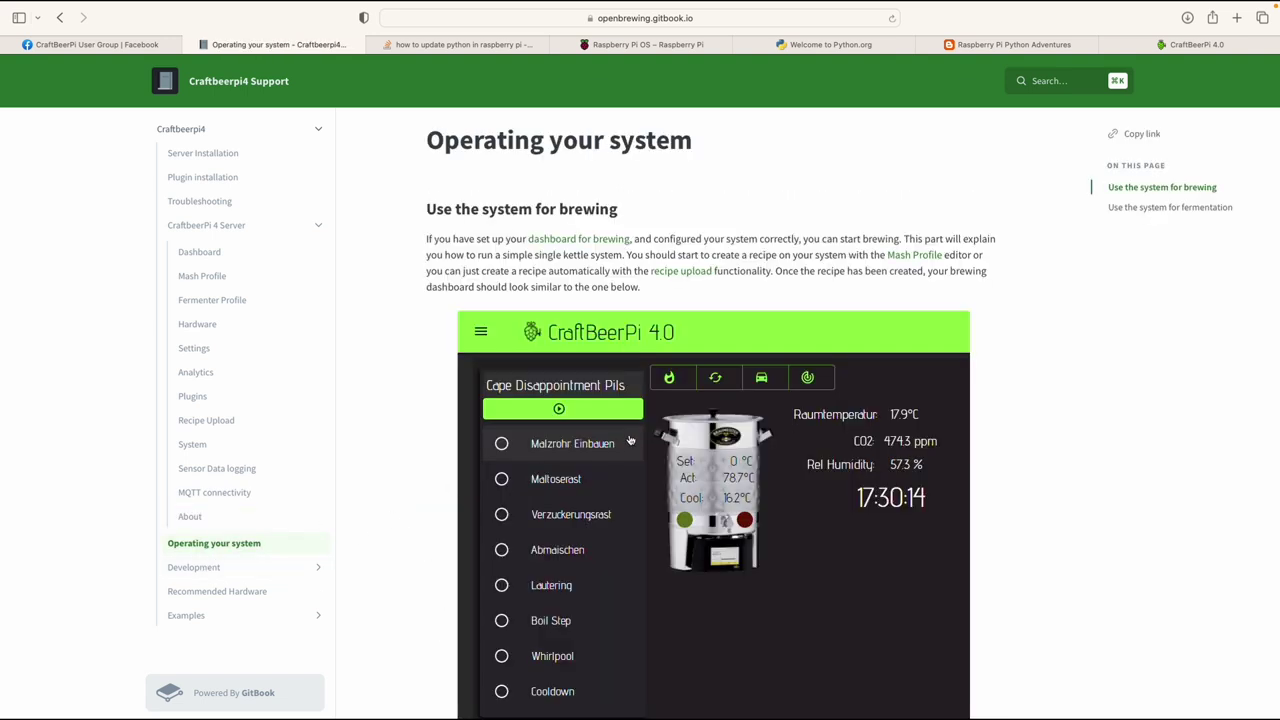
click(262, 567)
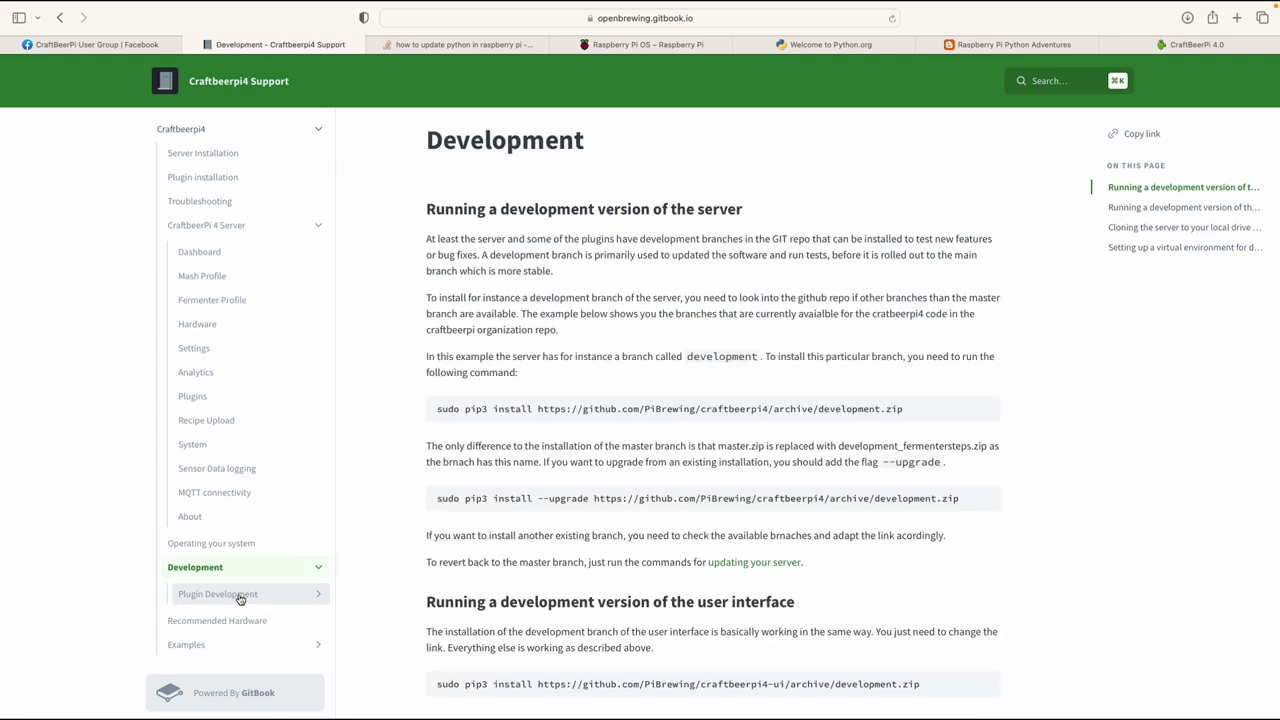
click(241, 598)
scroll(241, 625, down, 1)
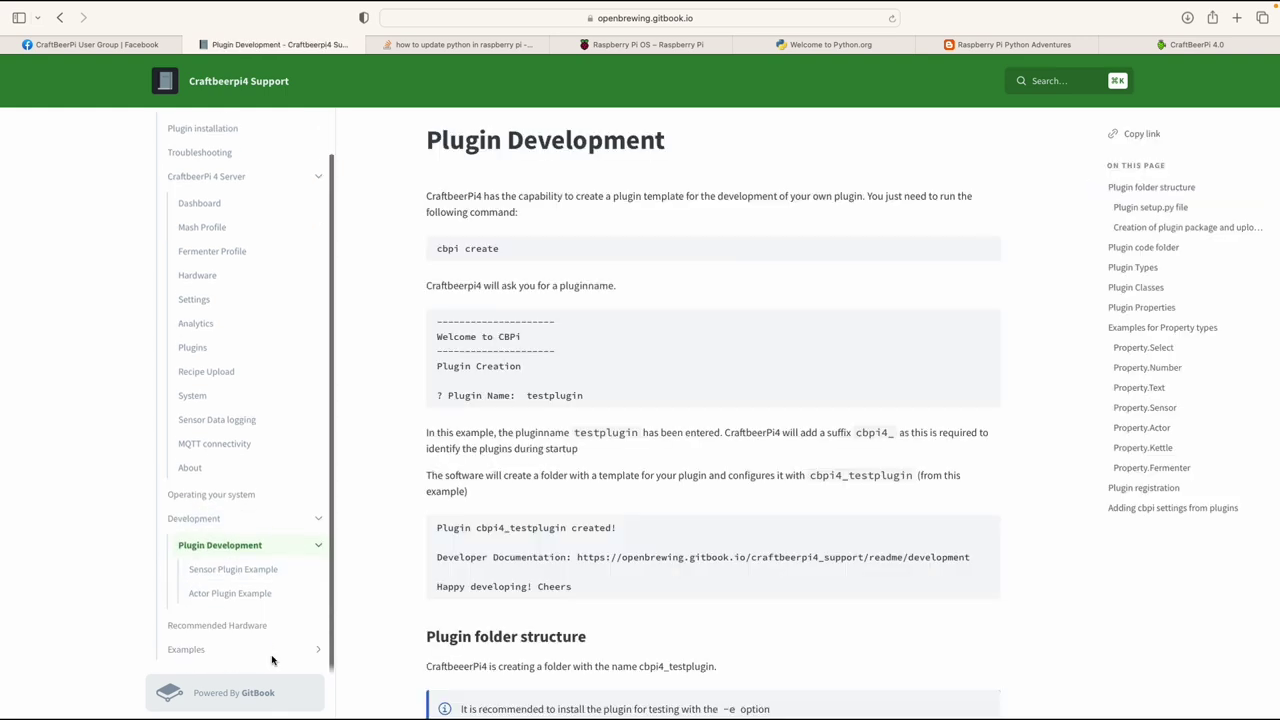
- Open the Recommended Hardware page and review its hardware configuration, display, extension board and purchasing sections
click(195, 623)
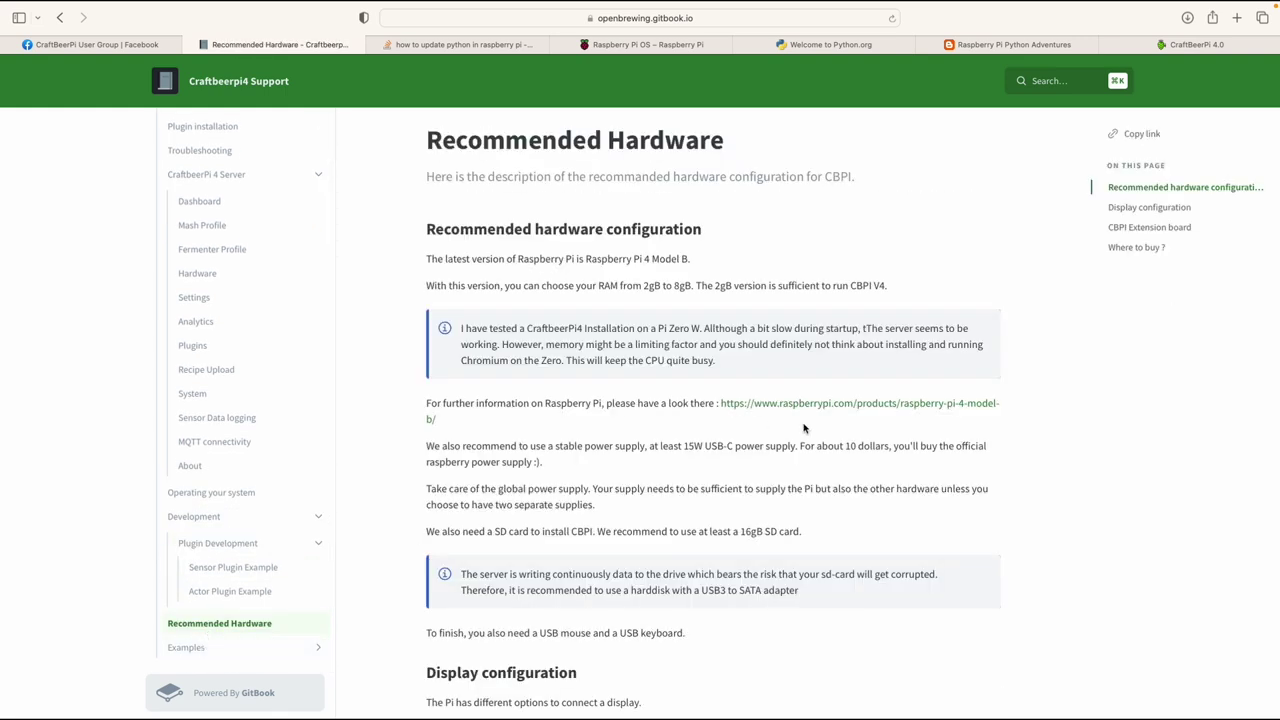
scroll(818, 434, down, 10)
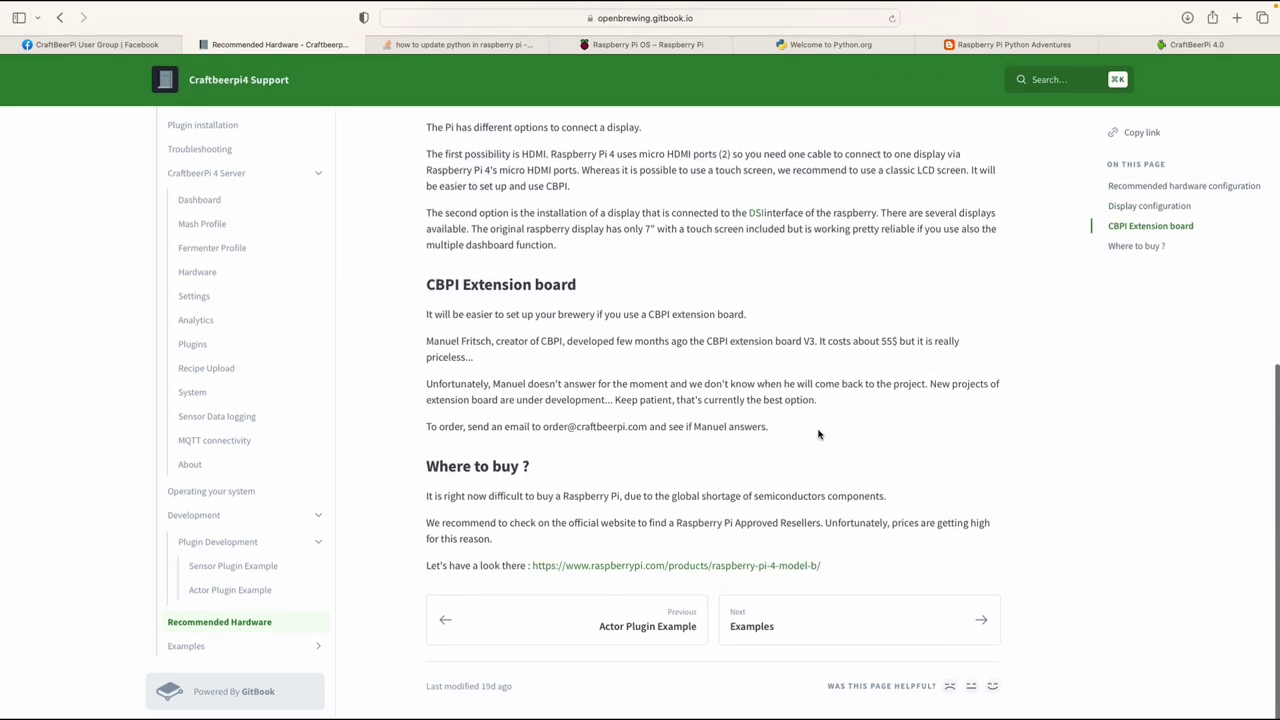
scroll(818, 434, up, 10)
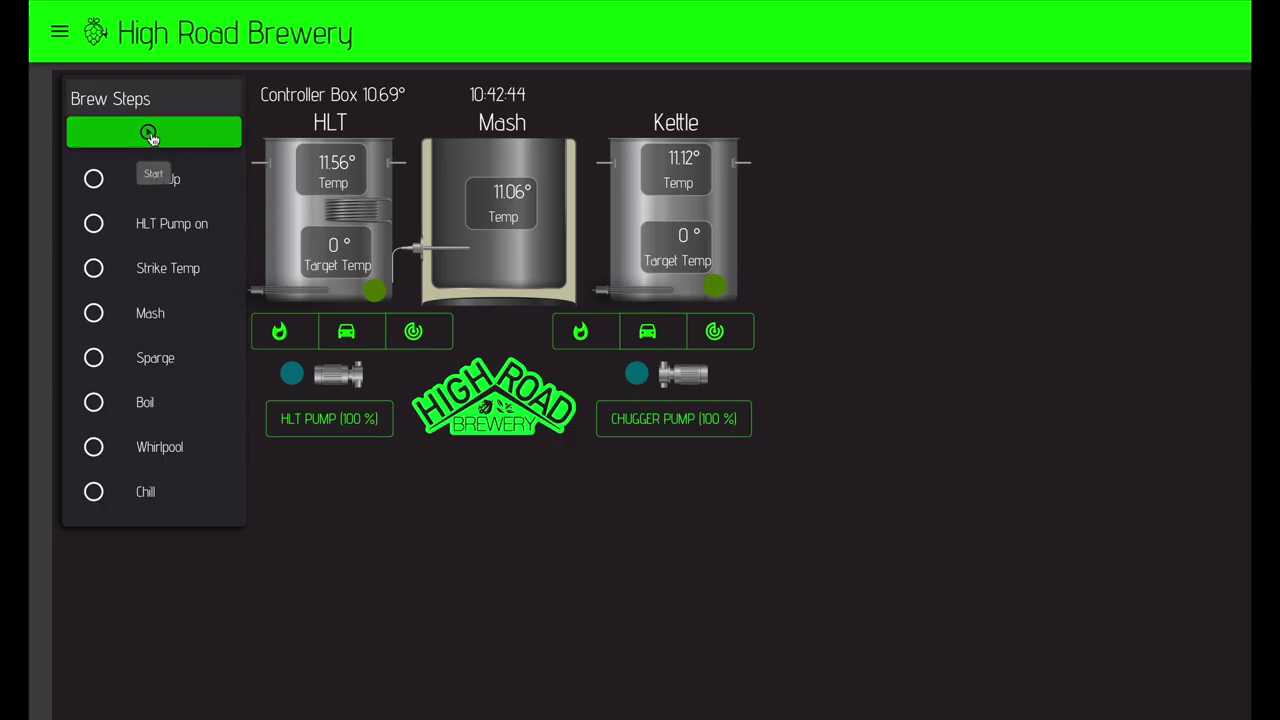
- Start the brew steps sequence on the High Road Brewery dashboard
click(149, 135)
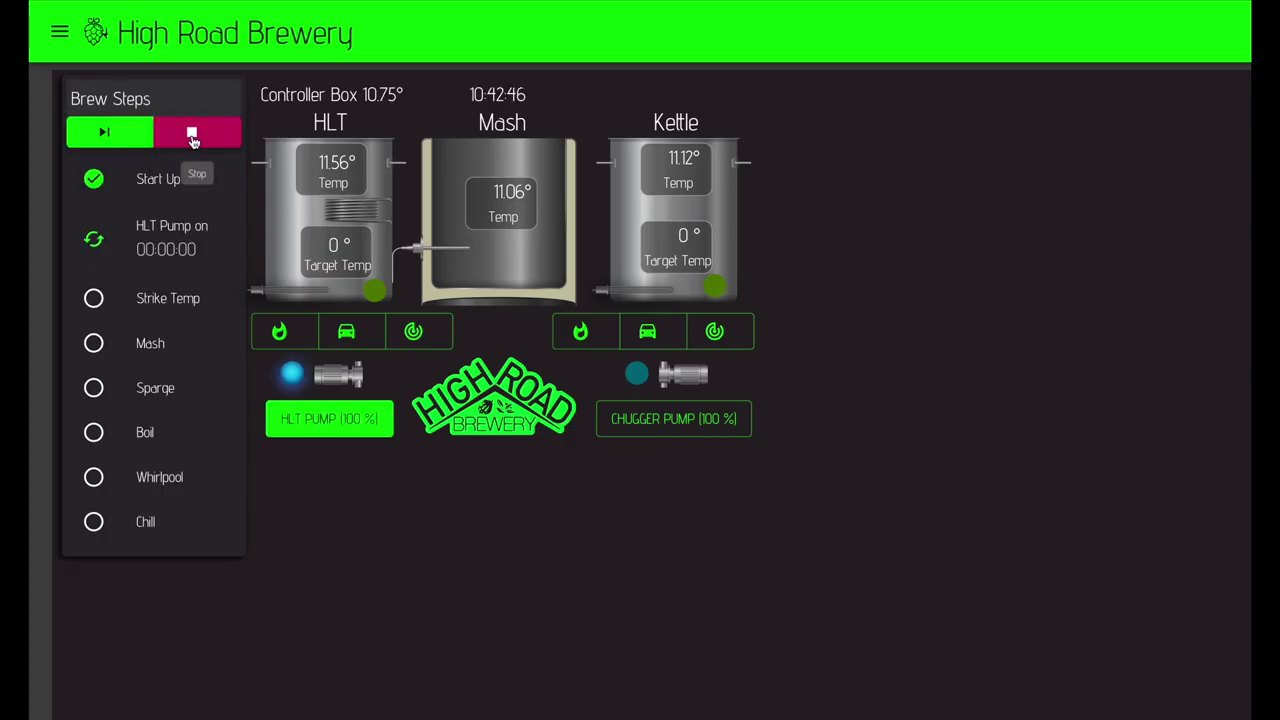